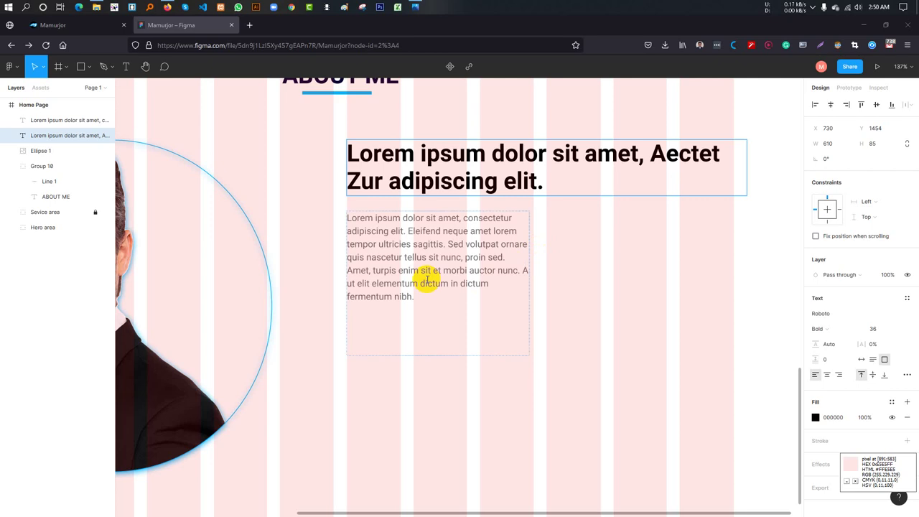
# - Select the About Me paragraph and compare it with the reference image in Photos
pyautogui.click(454, 285)
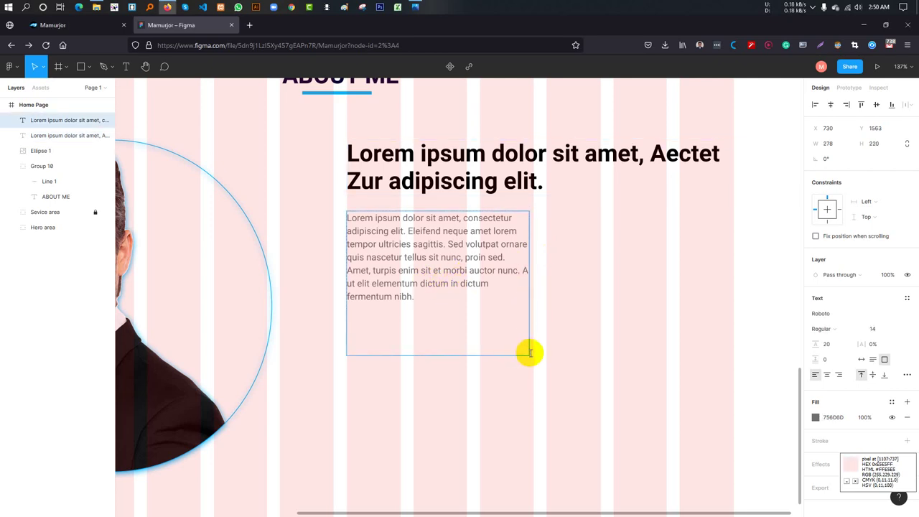
pyautogui.scroll(2, 531, 327)
pyautogui.scroll(-2, 553, 328)
pyautogui.click(416, 7)
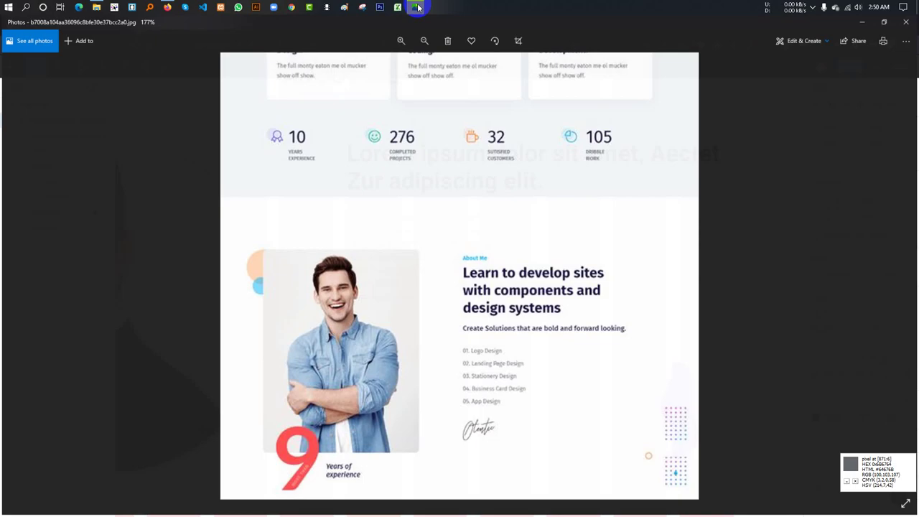
pyautogui.scroll(1, 348, 170)
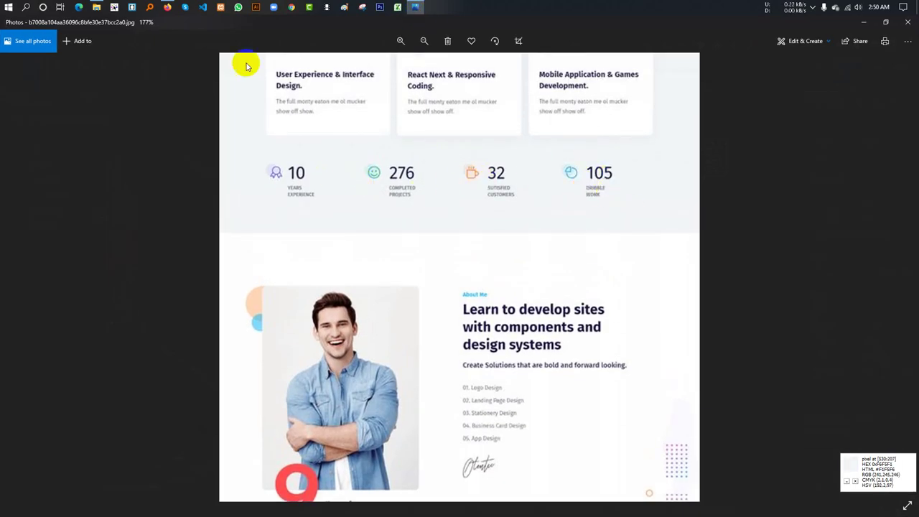
pyautogui.click(171, 10)
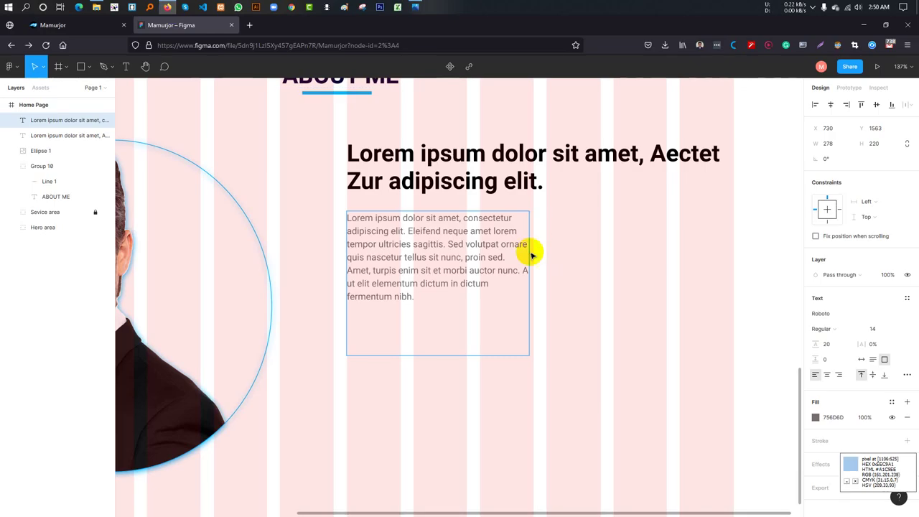
# - Widen the About Me paragraph box to about 566 px and recheck the reference
pyautogui.click(532, 353)
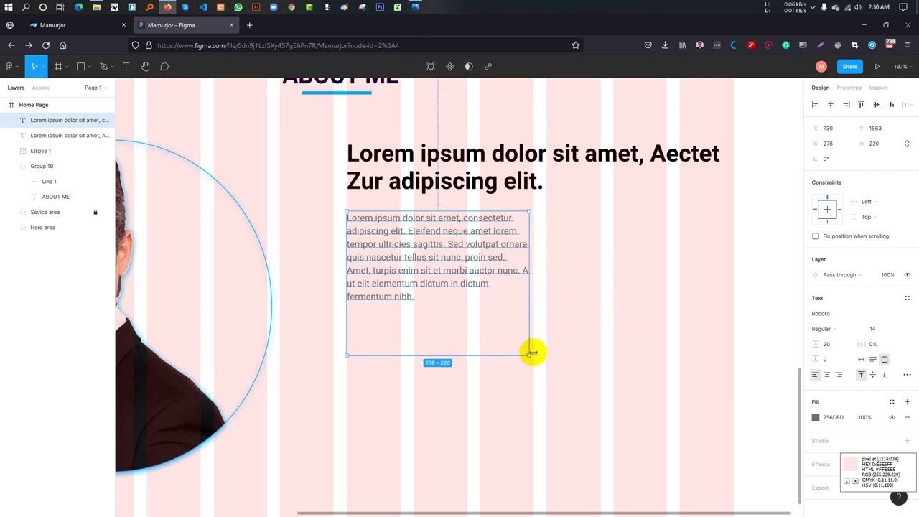
pyautogui.moveTo(530, 356)
pyautogui.mouseDown()
pyautogui.moveTo(700, 277)
pyautogui.moveTo(706, 284)
pyautogui.mouseUp()
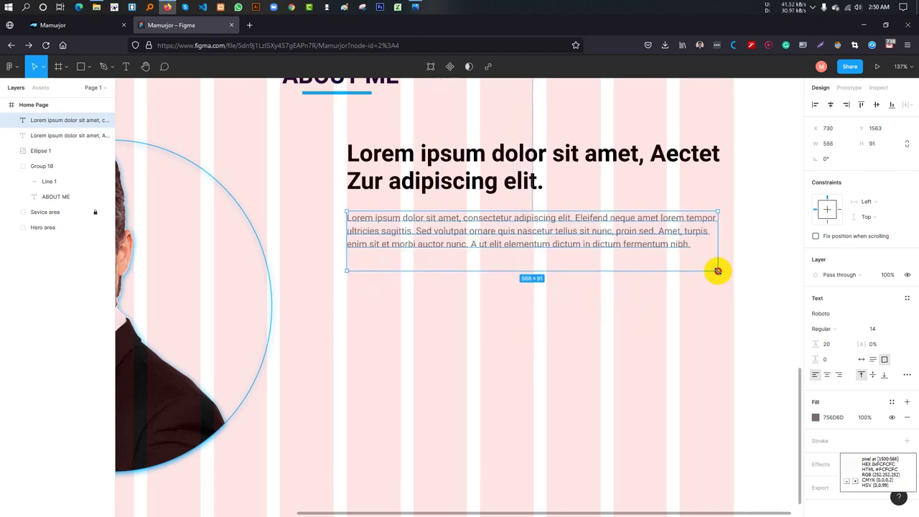
pyautogui.click(562, 311)
pyautogui.scroll(-2, 516, 311)
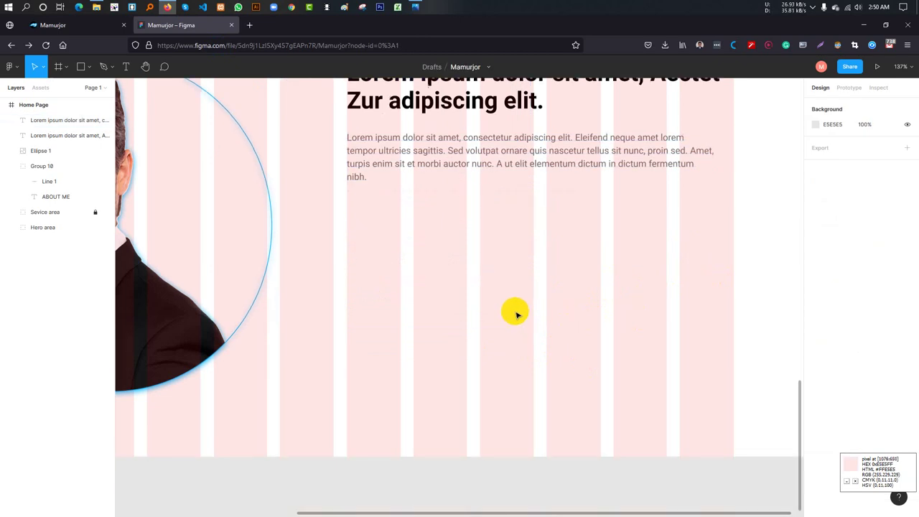
pyautogui.scroll(4, 441, 287)
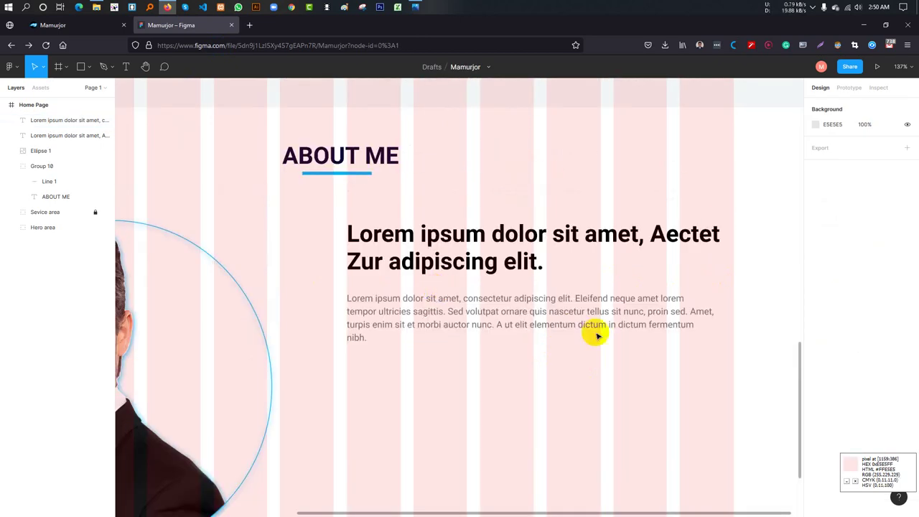
pyautogui.click(419, 10)
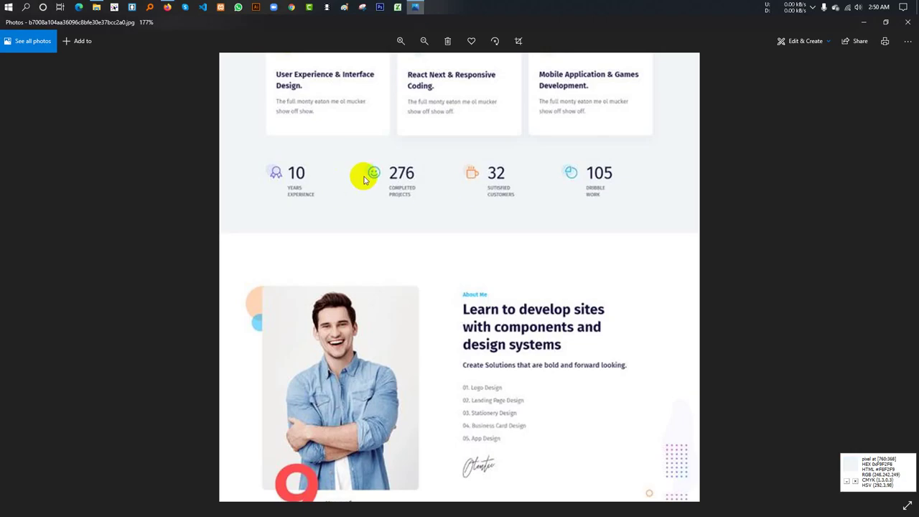
pyautogui.click(408, 7)
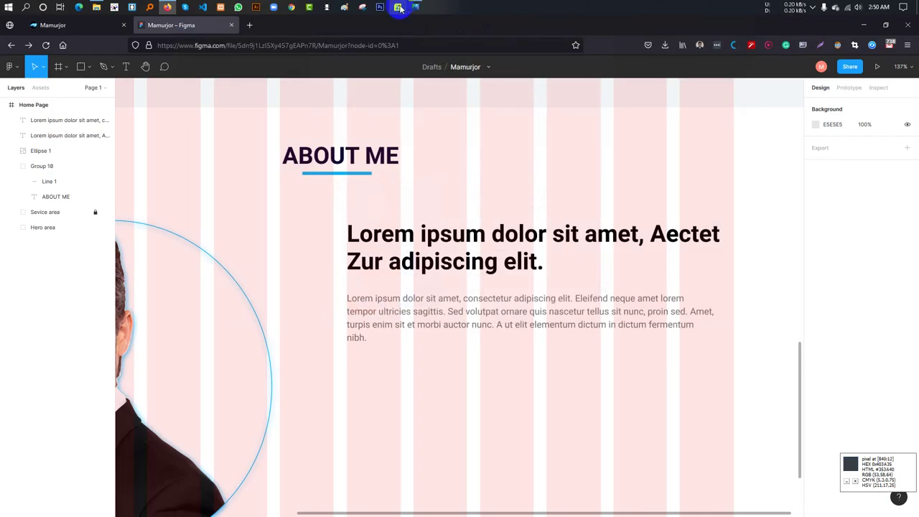
# - Draw a grey 183 × 136 rectangle just under the About Me paragraph
pyautogui.scroll(-1, 421, 328)
pyautogui.scroll(-1, 420, 328)
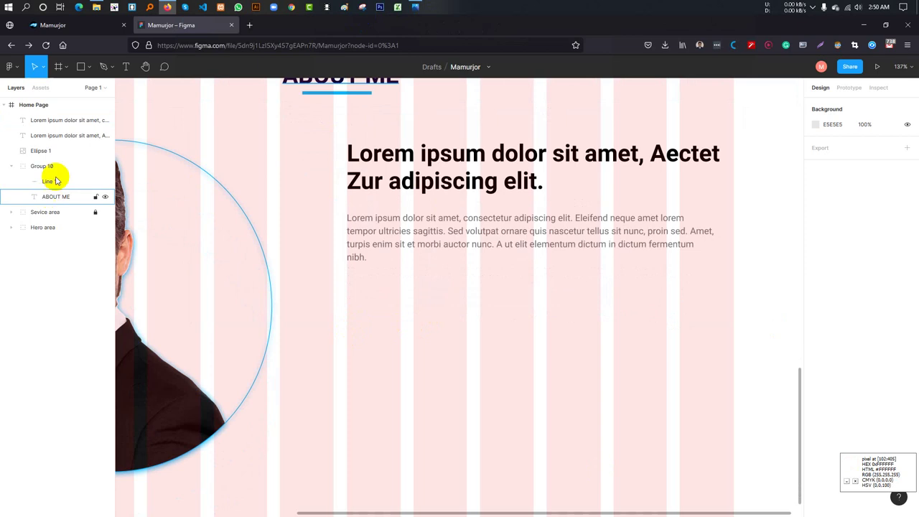
pyautogui.click(88, 67)
pyautogui.click(76, 90)
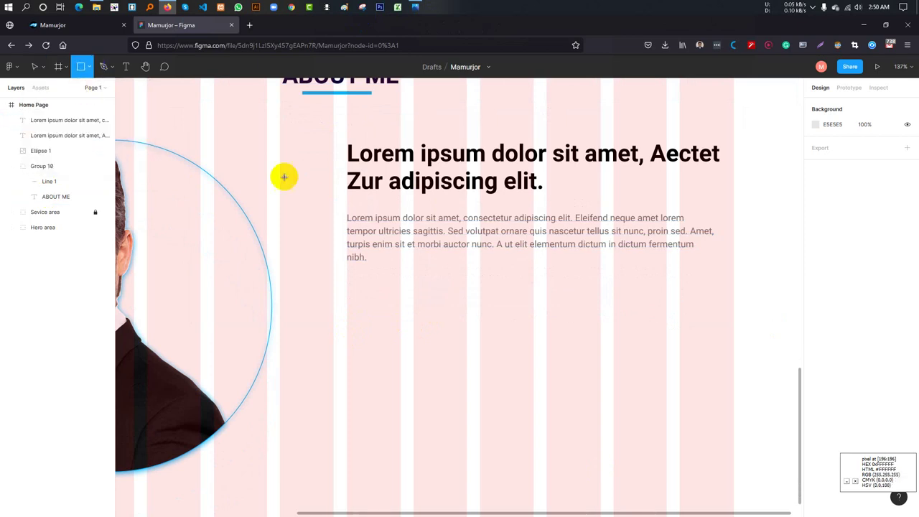
pyautogui.moveTo(348, 275); pyautogui.dragTo(466, 364)
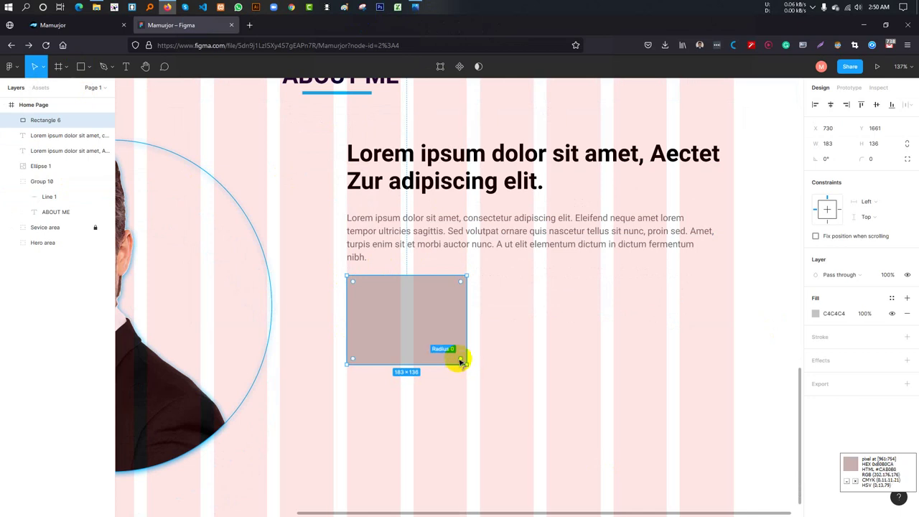
pyautogui.moveTo(454, 354)
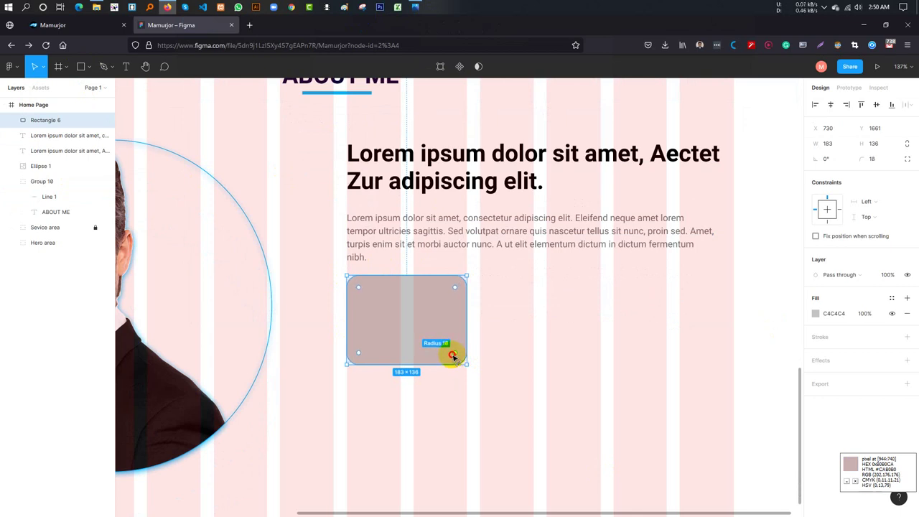
# - Reselect the rounded rectangle beneath the About Me paragraph
pyautogui.click(473, 380)
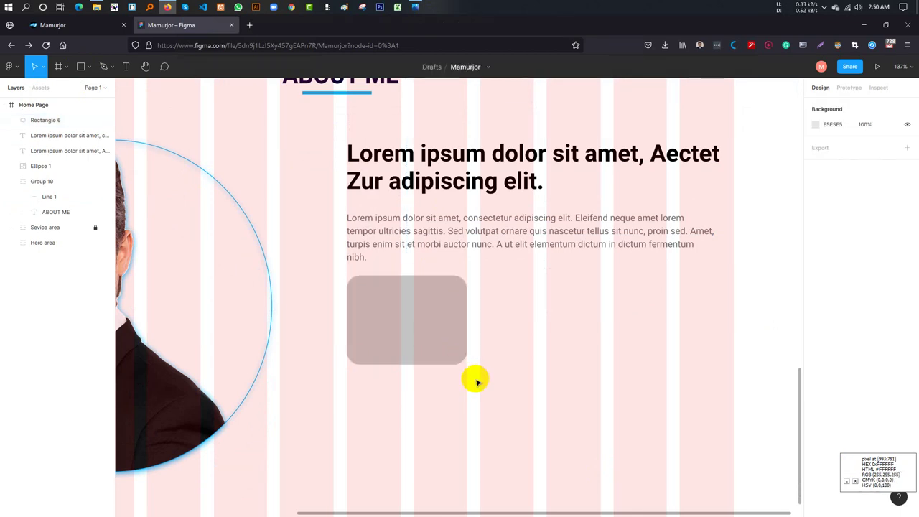
pyautogui.click(418, 343)
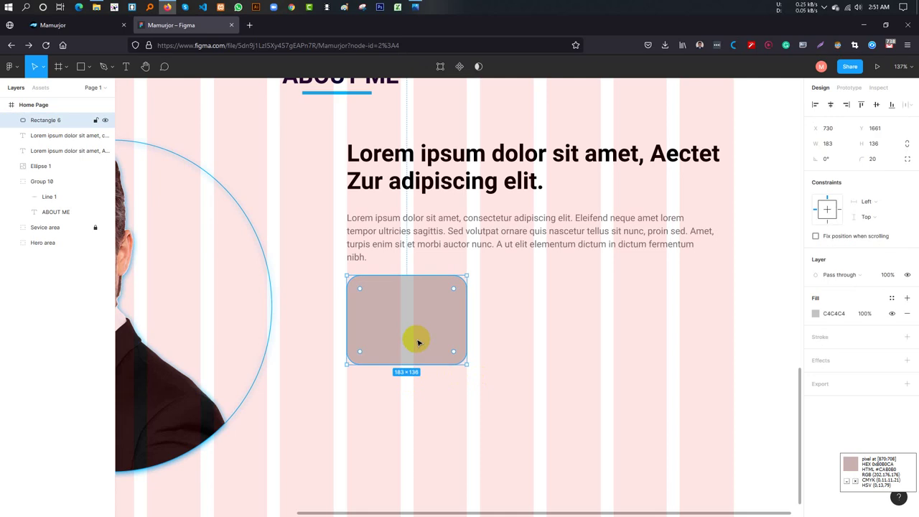
pyautogui.scroll(5, 420, 334)
pyautogui.scroll(2, 427, 345)
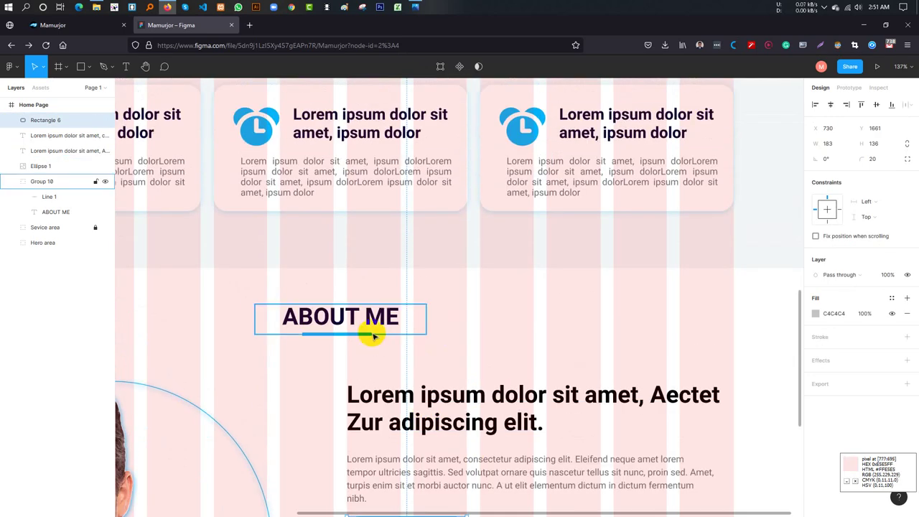
pyautogui.scroll(-1, 369, 339)
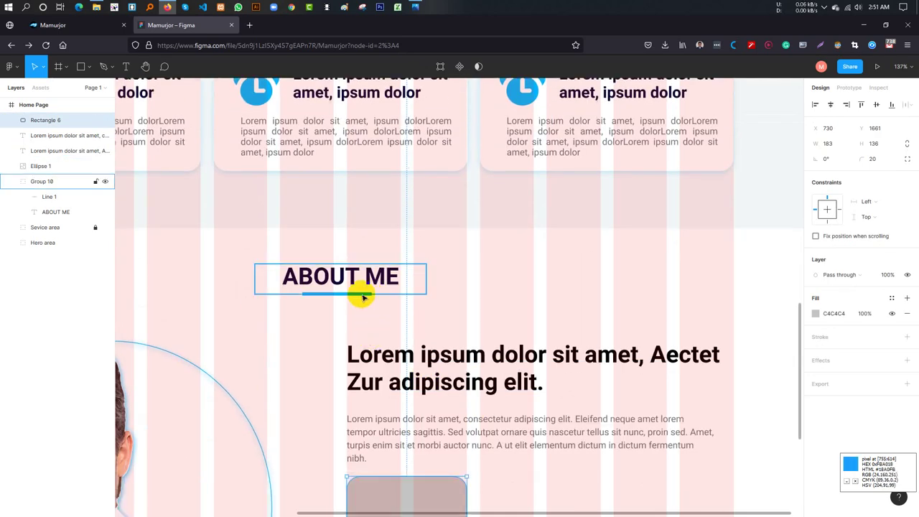
pyautogui.scroll(-1, 362, 297)
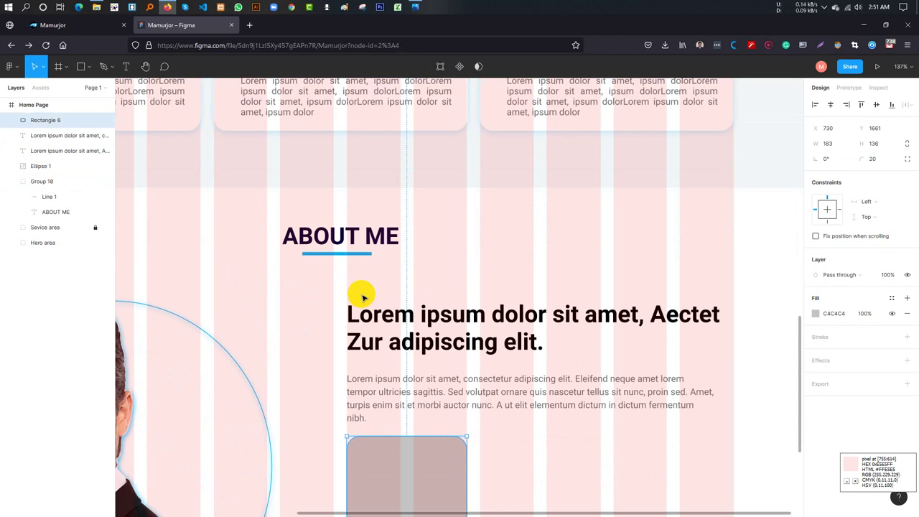
pyautogui.click(354, 255)
pyautogui.click(465, 439)
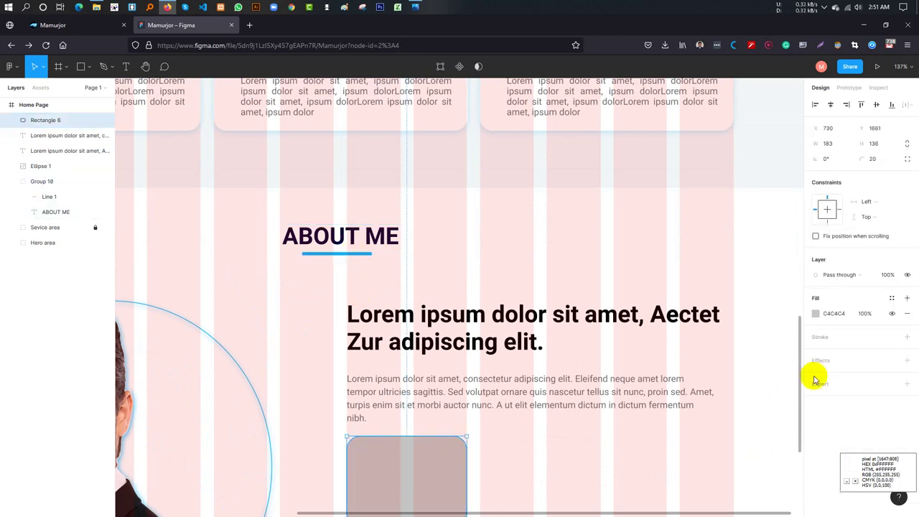
# - Fill the rectangle with blue 06B3FA sampled from the ABOUT ME underline
pyautogui.click(819, 315)
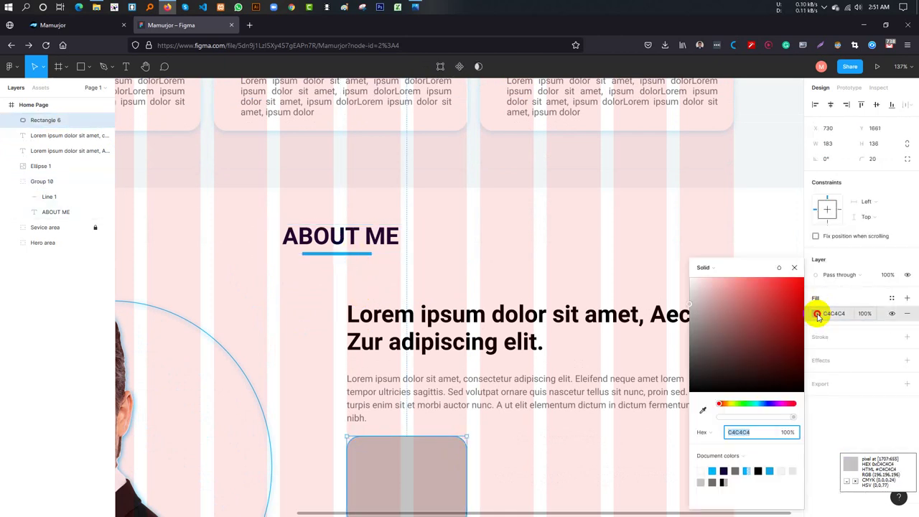
pyautogui.click(703, 409)
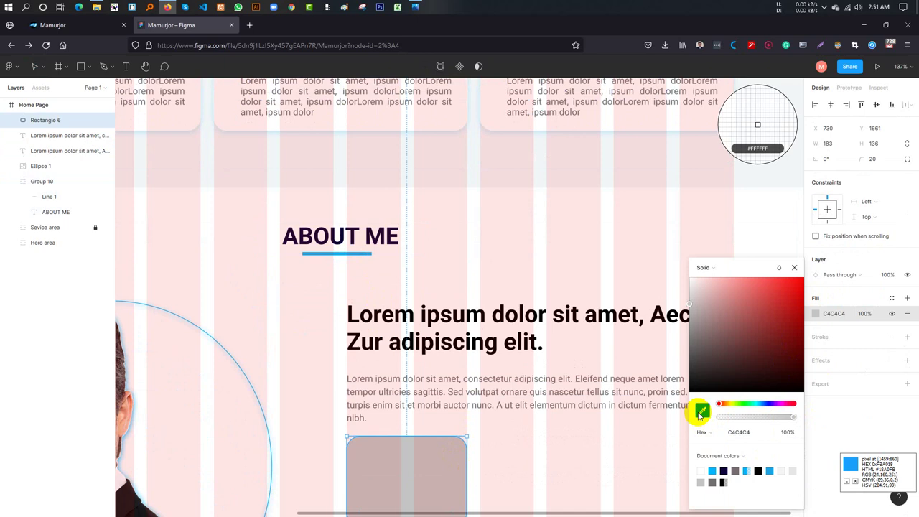
pyautogui.click(355, 252)
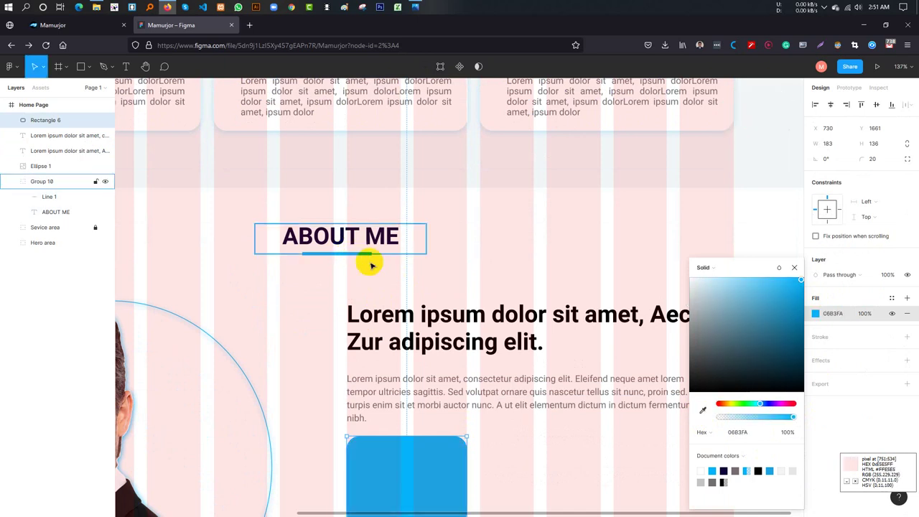
pyautogui.scroll(-3, 507, 421)
pyautogui.click(505, 419)
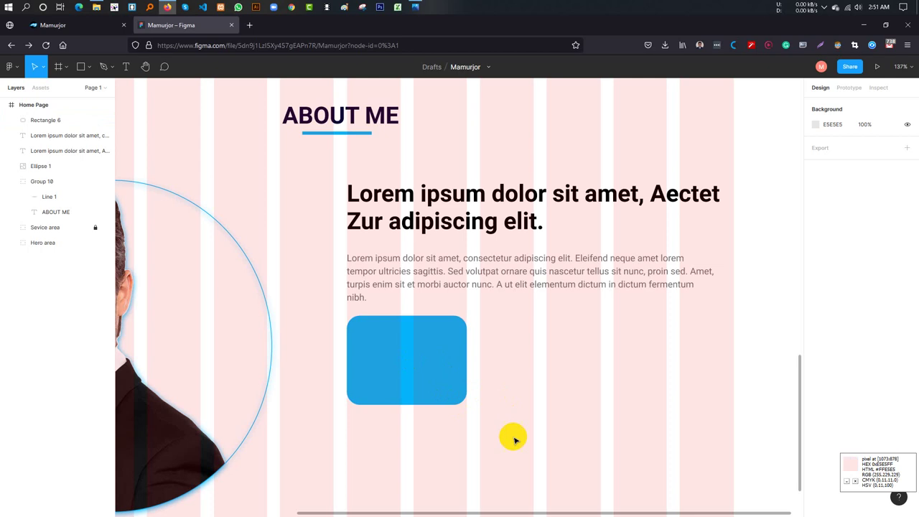
# - Recolour the Lorem ipsum heading to navy 0C0436, sampled from the ABOUT ME title
pyautogui.click(388, 224)
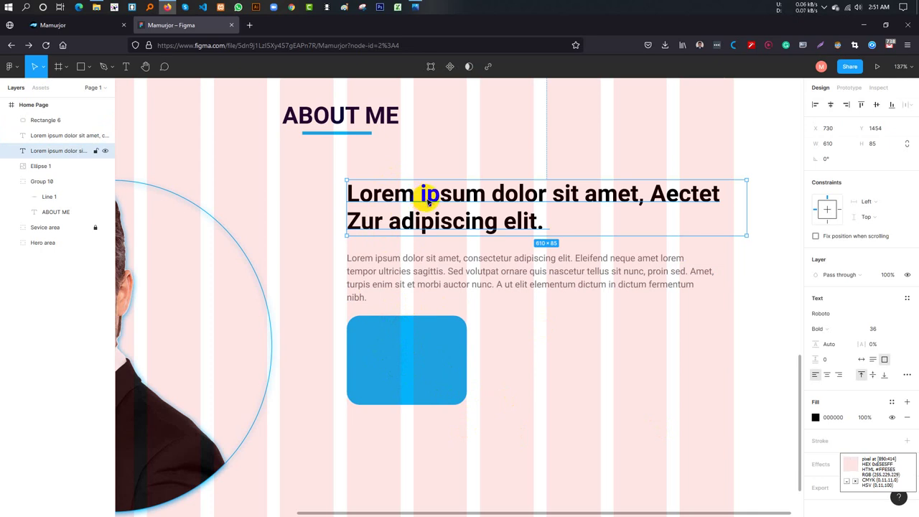
pyautogui.scroll(2, 452, 250)
pyautogui.scroll(-1, 451, 248)
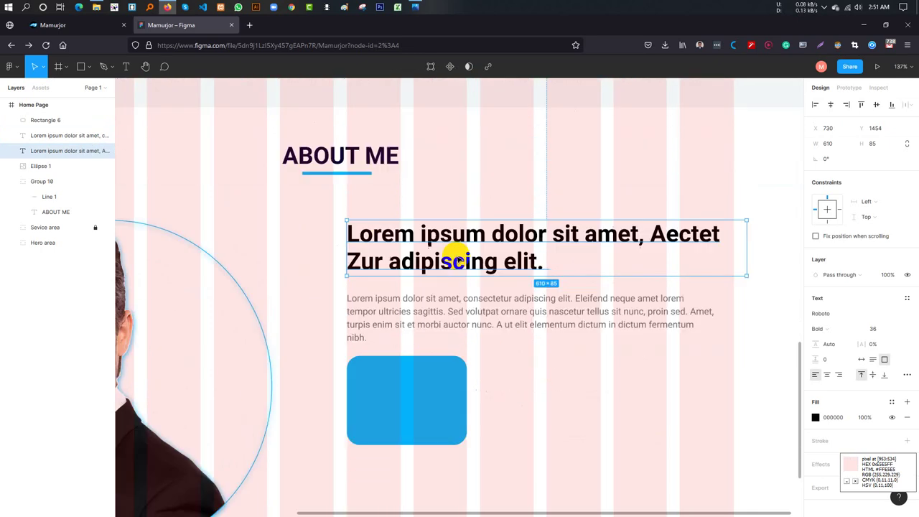
pyautogui.click(815, 417)
pyautogui.click(702, 410)
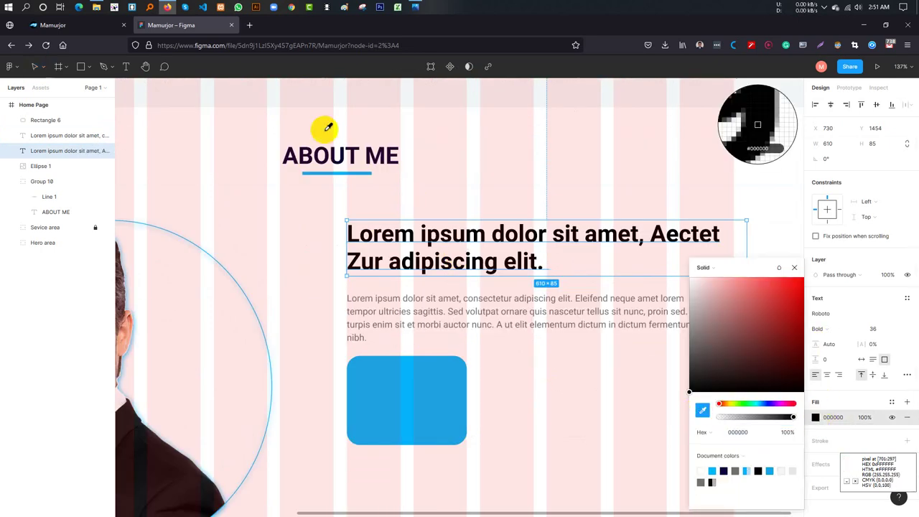
pyautogui.click(334, 156)
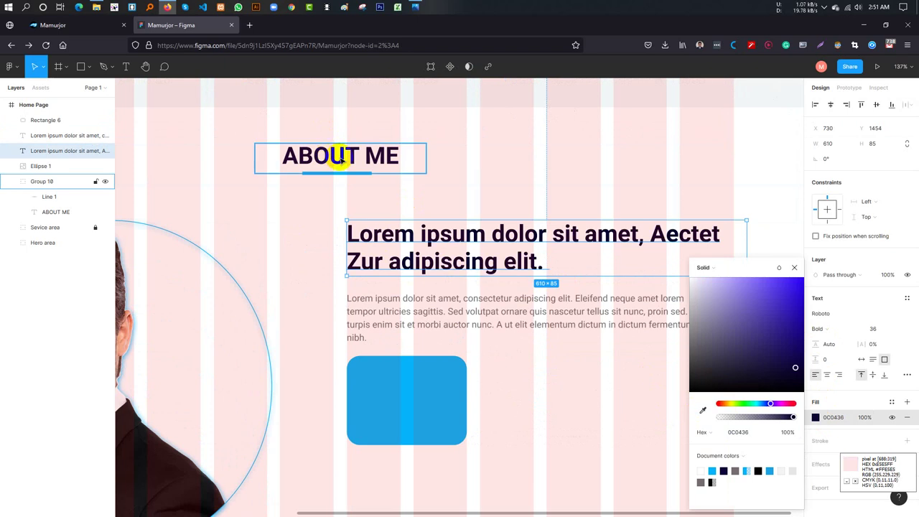
pyautogui.click(844, 394)
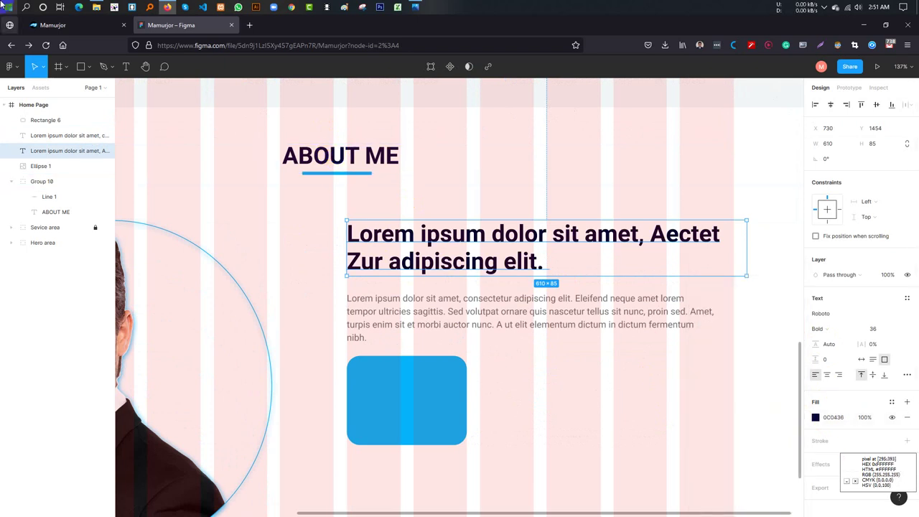
# - Duplicate the heading into the blue card as a fitted '76+' label near its top
pyautogui.moveTo(459, 260)
pyautogui.mouseDown()
pyautogui.moveTo(428, 325)
pyautogui.moveTo(463, 397)
pyautogui.mouseUp()
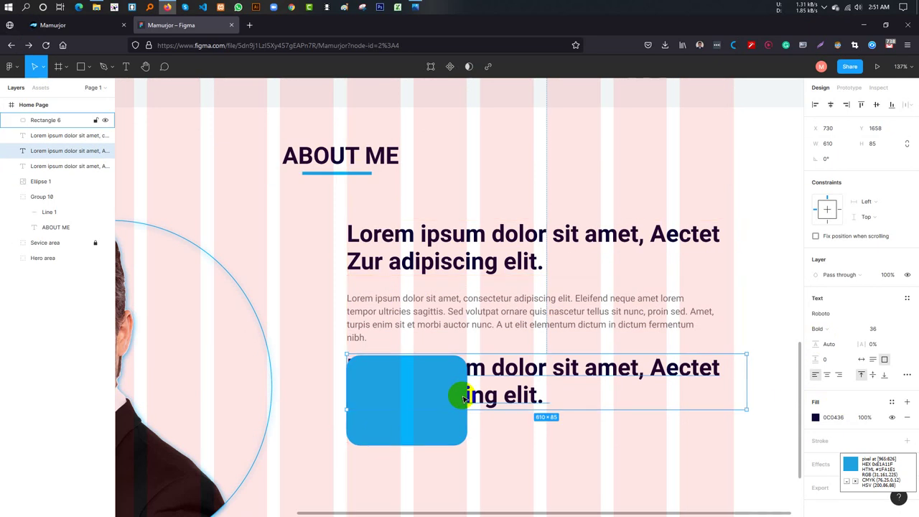
pyautogui.moveTo(77, 152); pyautogui.dragTo(72, 117)
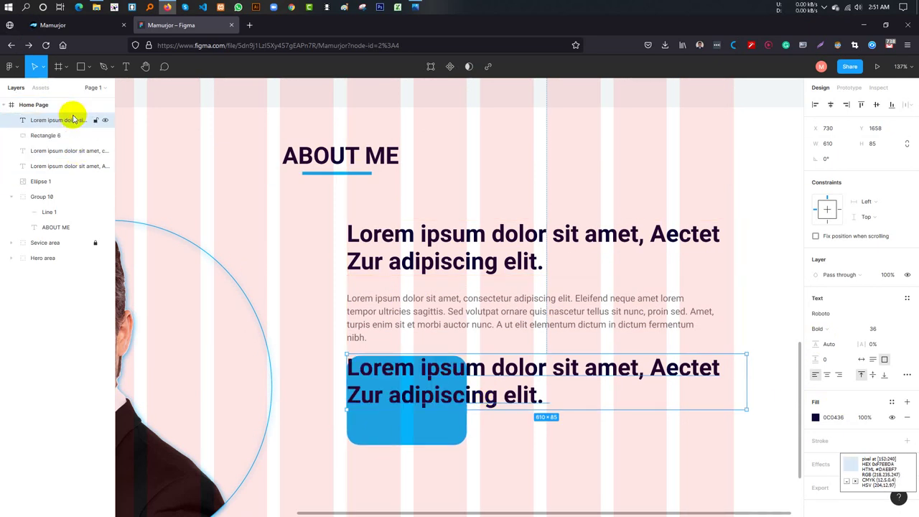
pyautogui.doubleClick(455, 367)
pyautogui.click(455, 367)
pyautogui.tripleClick(450, 368)
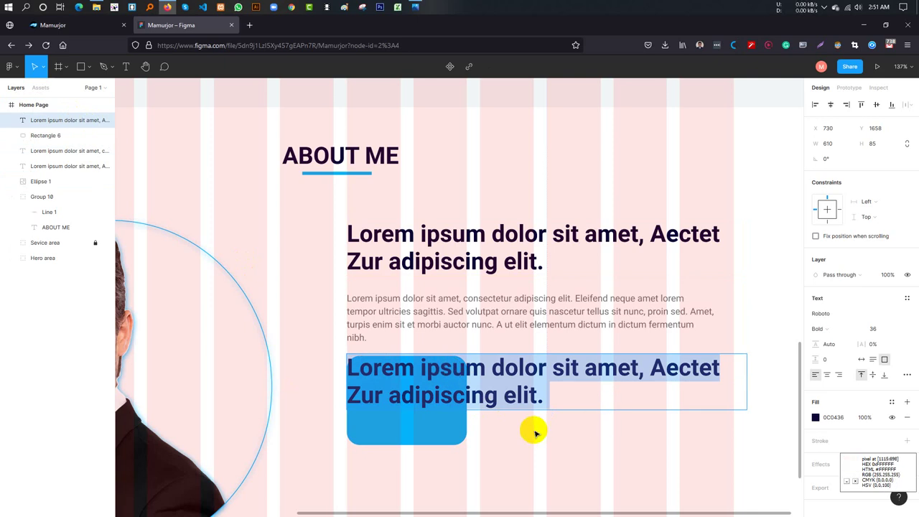
pyautogui.write('76+')
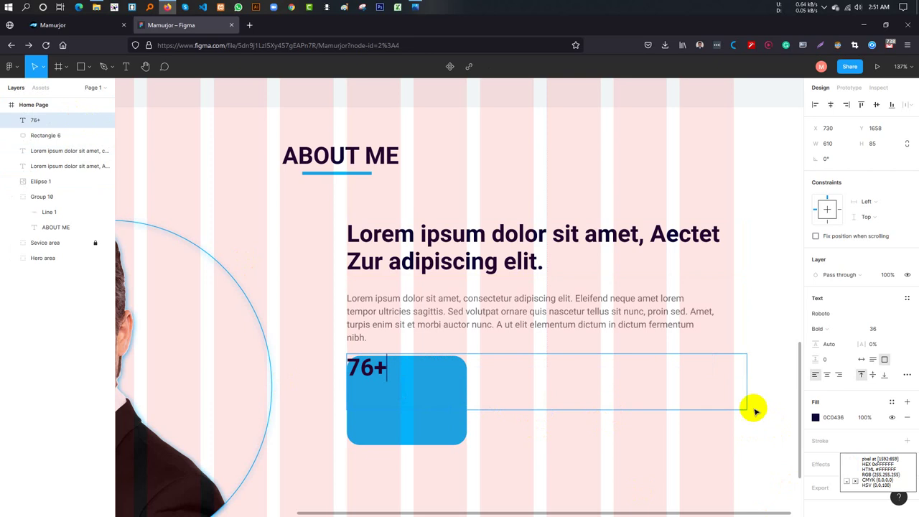
pyautogui.press('Escape')
pyautogui.moveTo(746, 409); pyautogui.dragTo(393, 381)
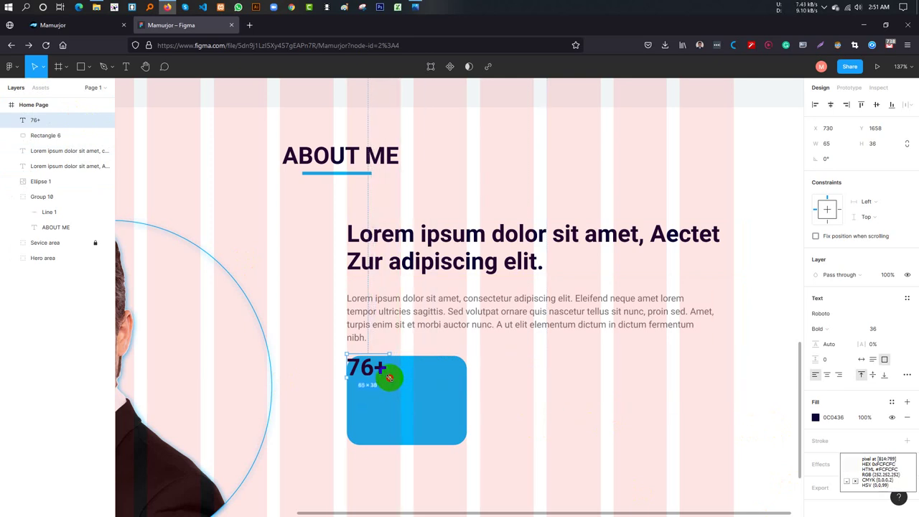
pyautogui.moveTo(390, 378); pyautogui.dragTo(413, 378)
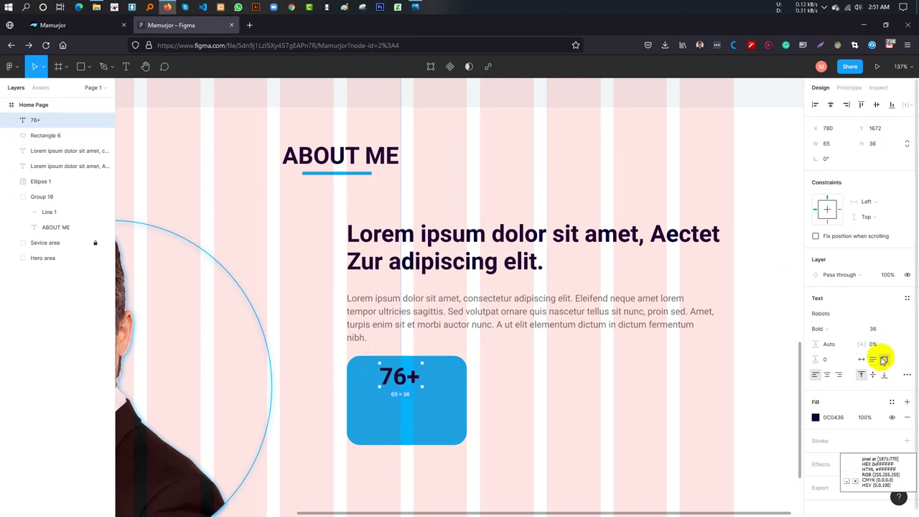
# - Make the 76+ label white (FFFFFF) and nudge it right within the card
pyautogui.click(815, 416)
pyautogui.moveTo(740, 371); pyautogui.dragTo(684, 269)
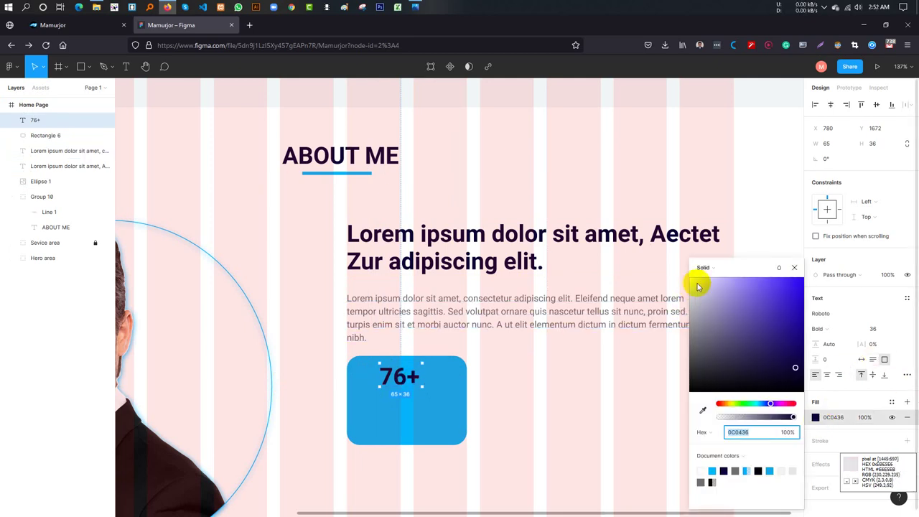
pyautogui.click(664, 263)
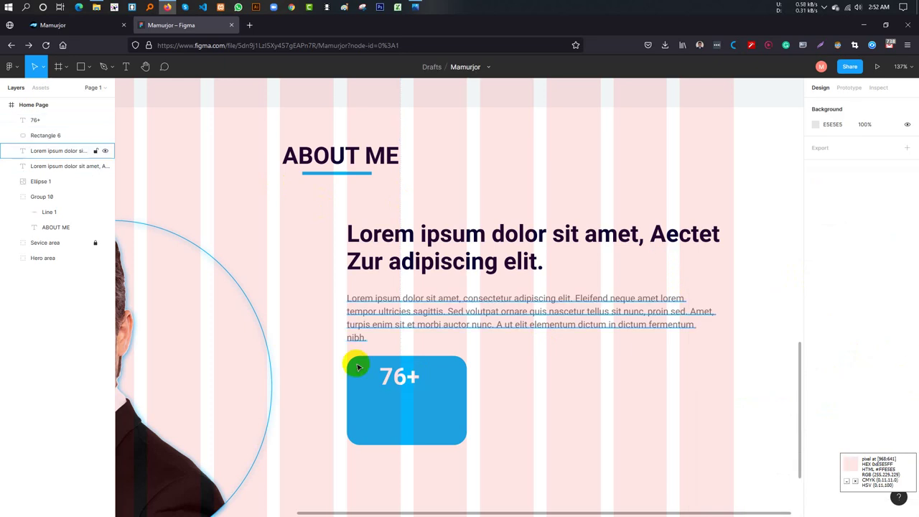
pyautogui.click(400, 381)
pyautogui.moveTo(399, 380)
pyautogui.mouseDown()
pyautogui.moveTo(414, 380)
pyautogui.moveTo(376, 380)
pyautogui.moveTo(425, 389)
pyautogui.mouseUp()
# - Launch the Iconify plugin from the blue card and search for user icons
pyautogui.click(376, 385)
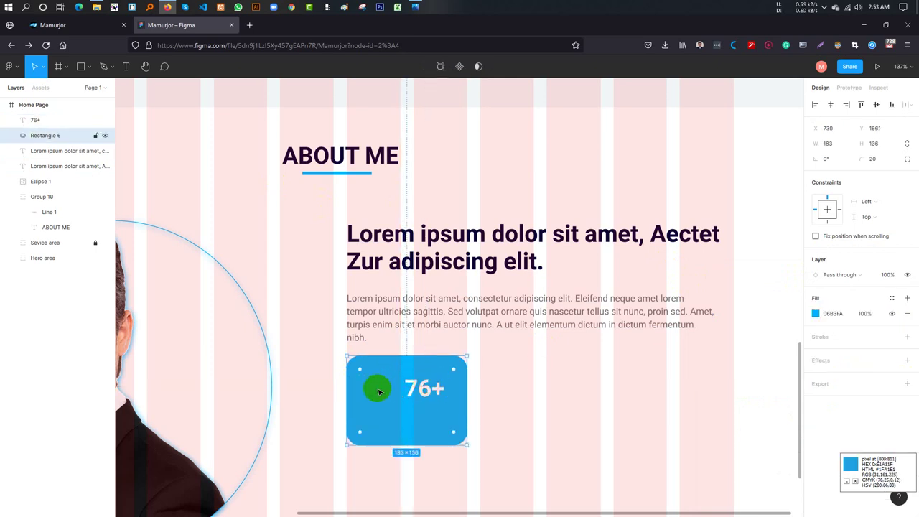
pyautogui.rightClick(369, 391)
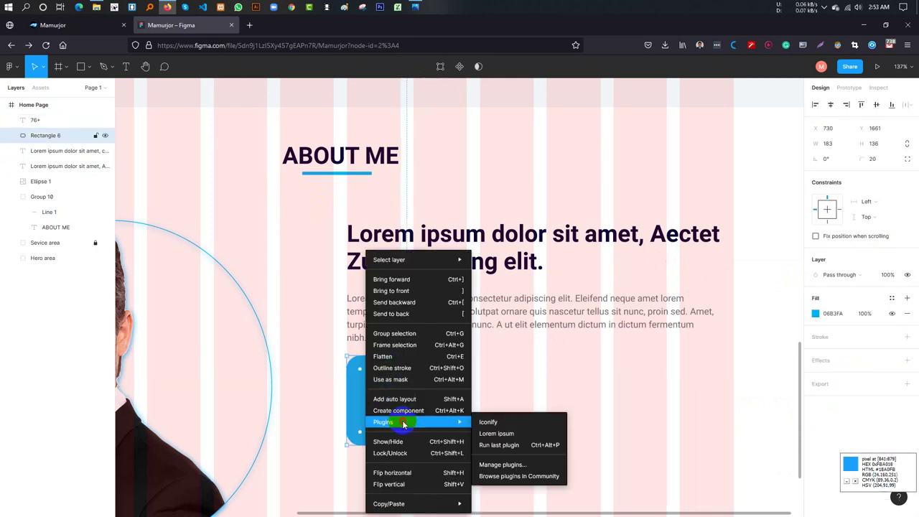
pyautogui.click(502, 430)
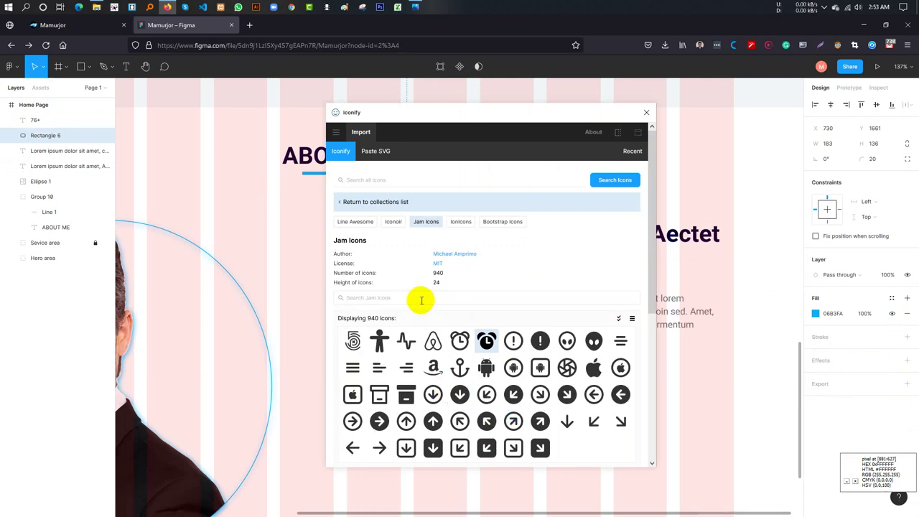
pyautogui.click(344, 203)
pyautogui.write('USER')
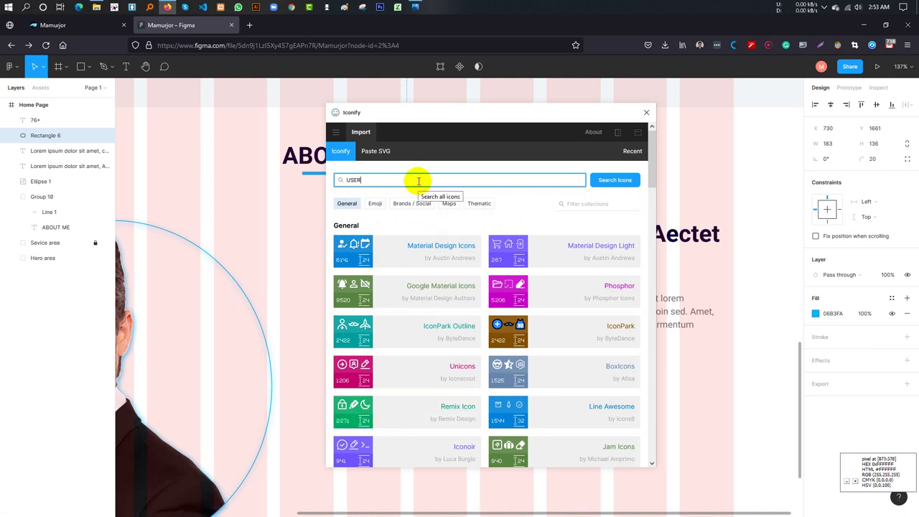
pyautogui.press('Return')
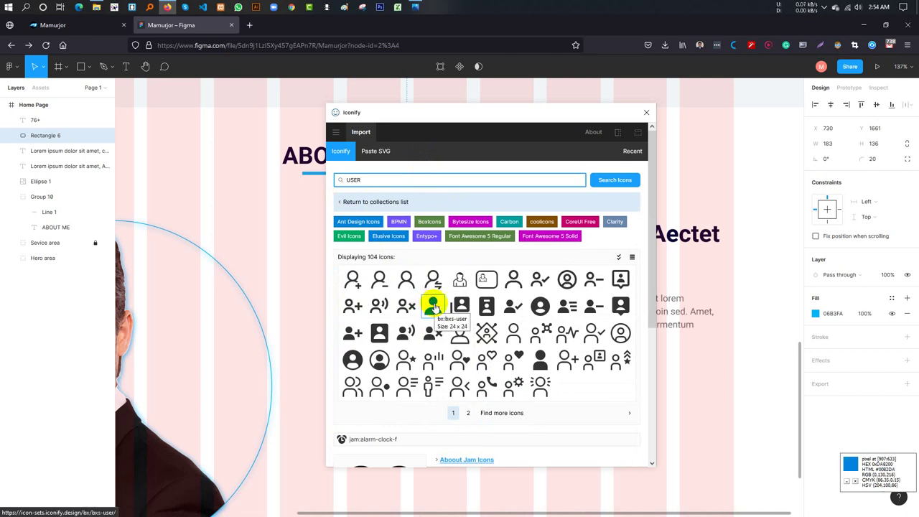
pyautogui.scroll(-4, 463, 302)
pyautogui.scroll(2, 467, 302)
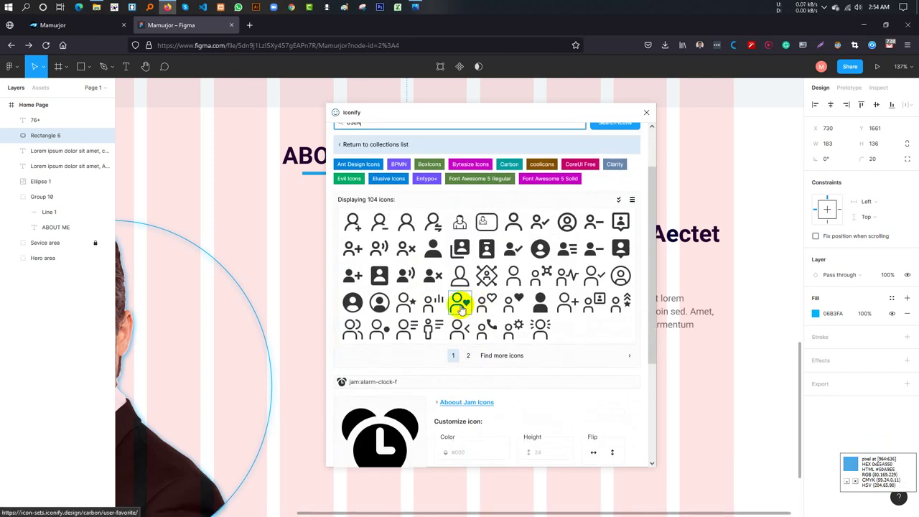
# - Import the bxs-user icon in white (#fff) with parent Home Page
pyautogui.click(433, 248)
pyautogui.scroll(-5, 431, 241)
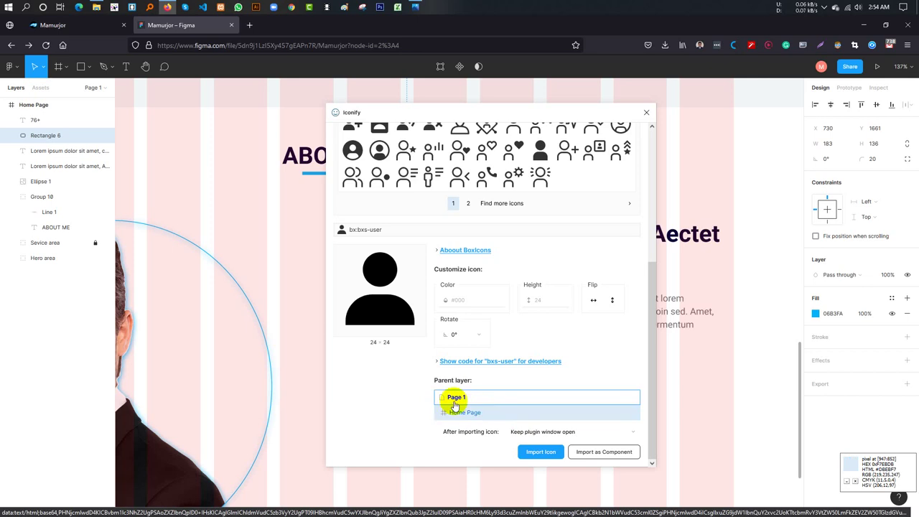
pyautogui.click(454, 399)
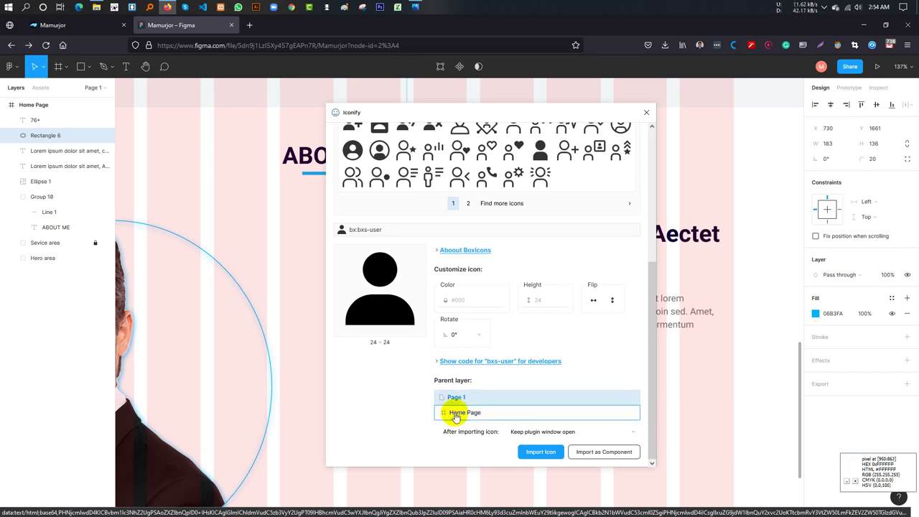
pyautogui.click(459, 412)
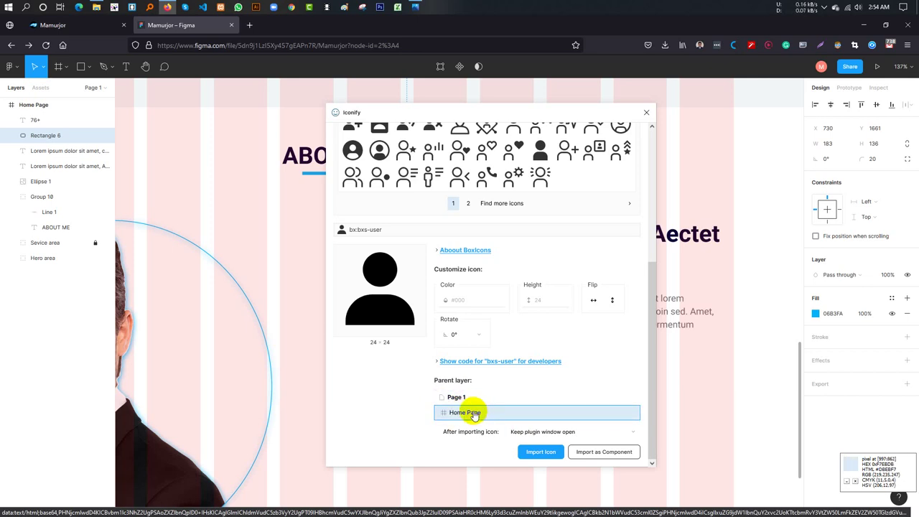
pyautogui.click(463, 300)
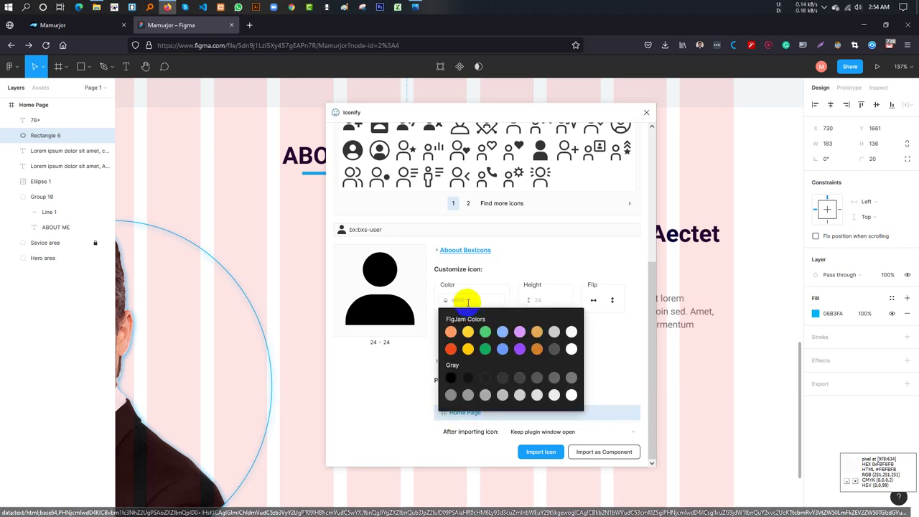
pyautogui.click(570, 349)
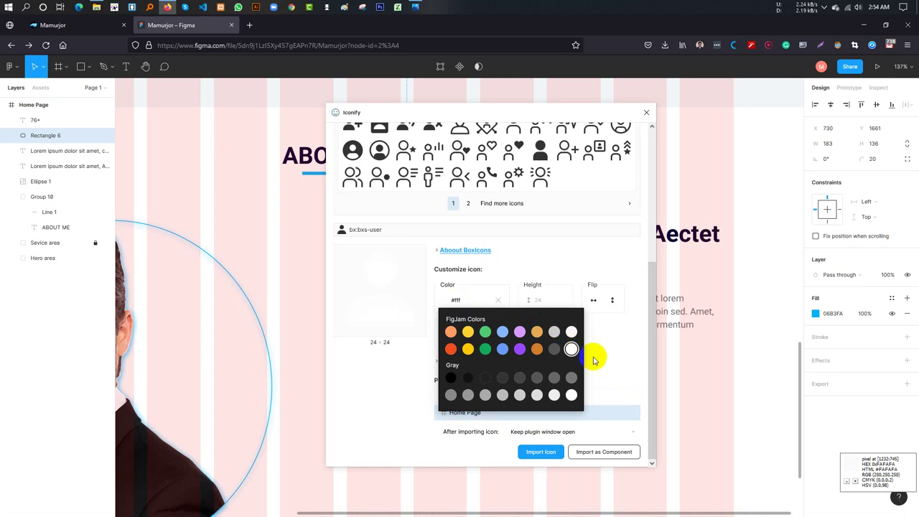
pyautogui.click(599, 360)
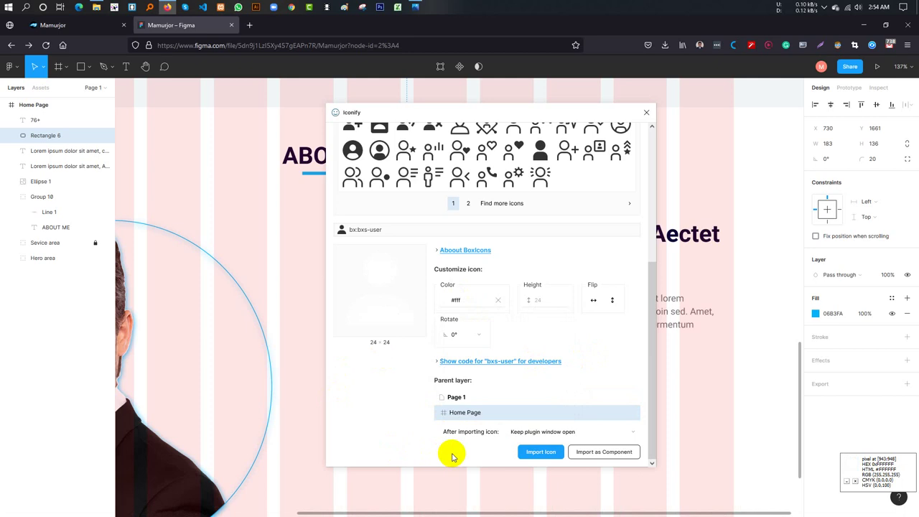
pyautogui.click(543, 453)
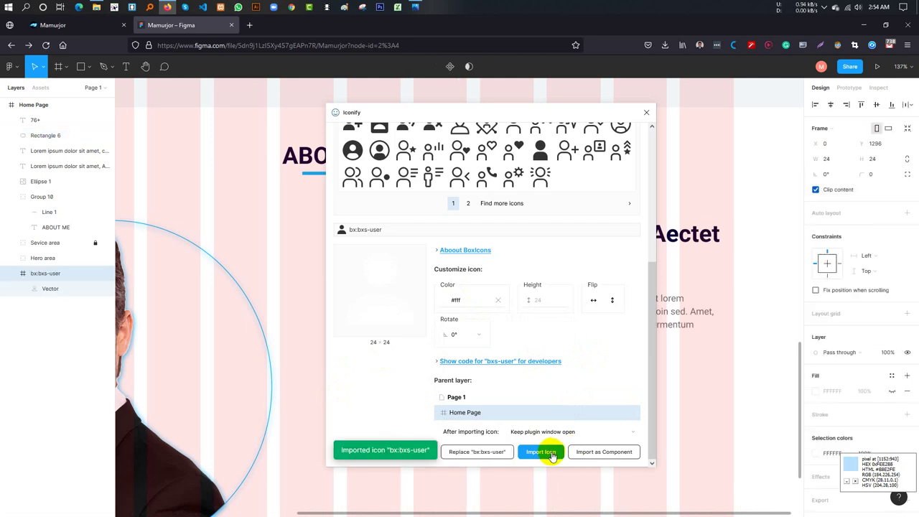
# - Move the user icon onto the 76+ card, top of the layer stack, about 43×43
pyautogui.click(645, 115)
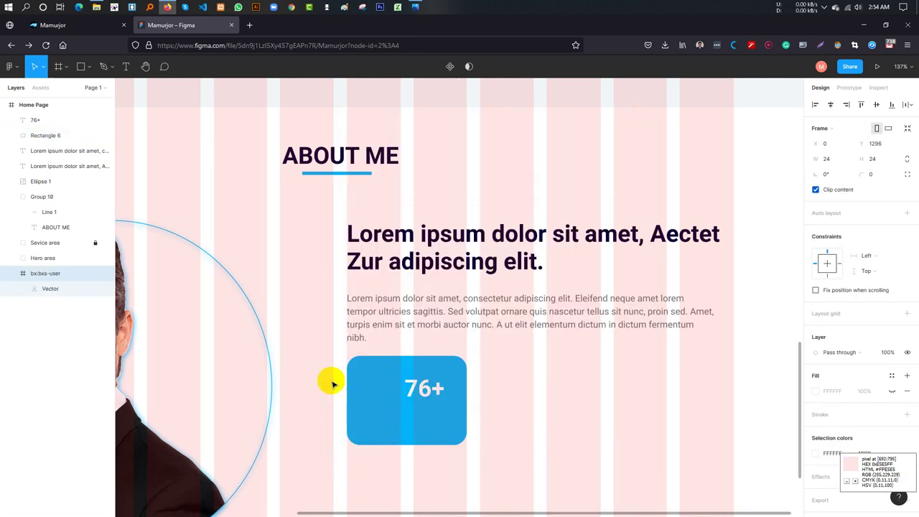
pyautogui.hotkey('shift', '1')
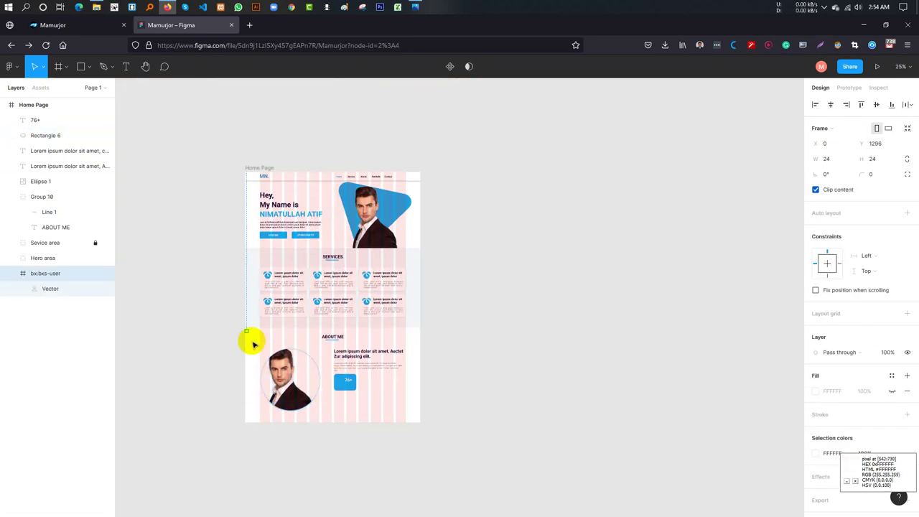
pyautogui.keyDown('ctrl'); pyautogui.scroll(5, 252, 342); pyautogui.keyUp('ctrl')
pyautogui.moveTo(235, 312); pyautogui.dragTo(561, 483)
pyautogui.moveTo(54, 276); pyautogui.dragTo(54, 117)
pyautogui.scroll(-3, 560, 460)
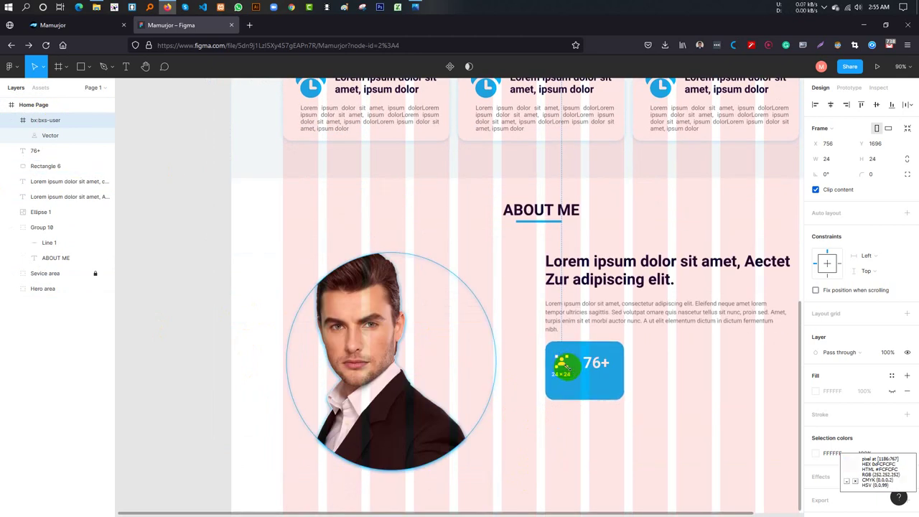
pyautogui.moveTo(566, 366)
pyautogui.mouseDown()
pyautogui.moveTo(574, 373)
pyautogui.moveTo(564, 365)
pyautogui.mouseUp()
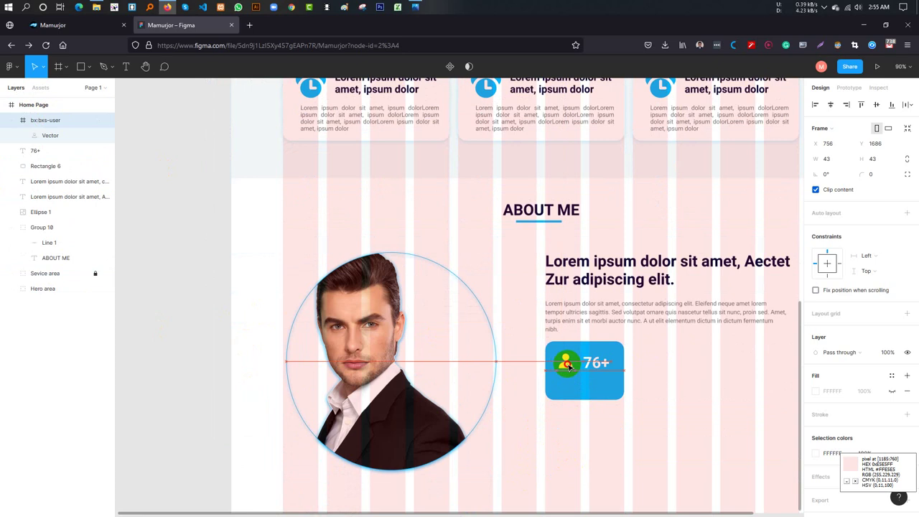
# - Align and evenly space the user icon and 76+ label inside the card
pyautogui.keyDown('shift'); pyautogui.click(595, 363); pyautogui.keyUp('shift')
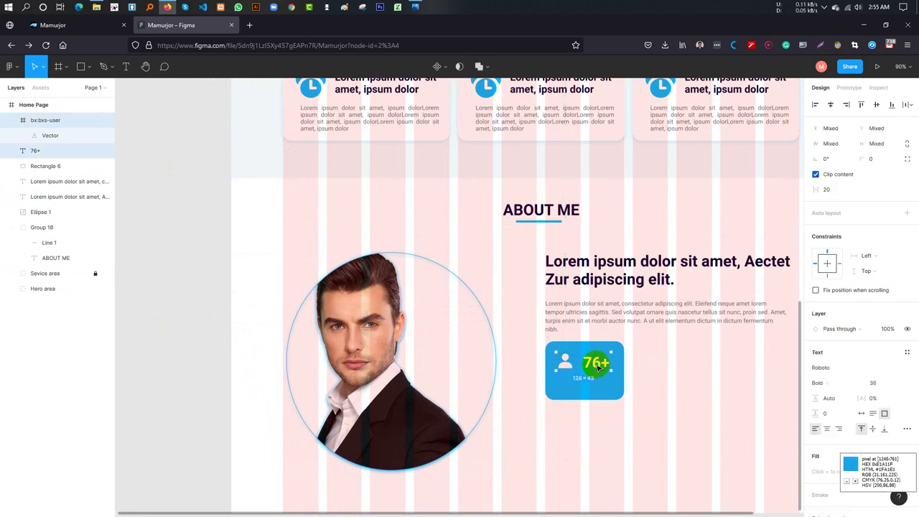
pyautogui.keyDown('shift'); pyautogui.click(566, 367); pyautogui.keyUp('shift')
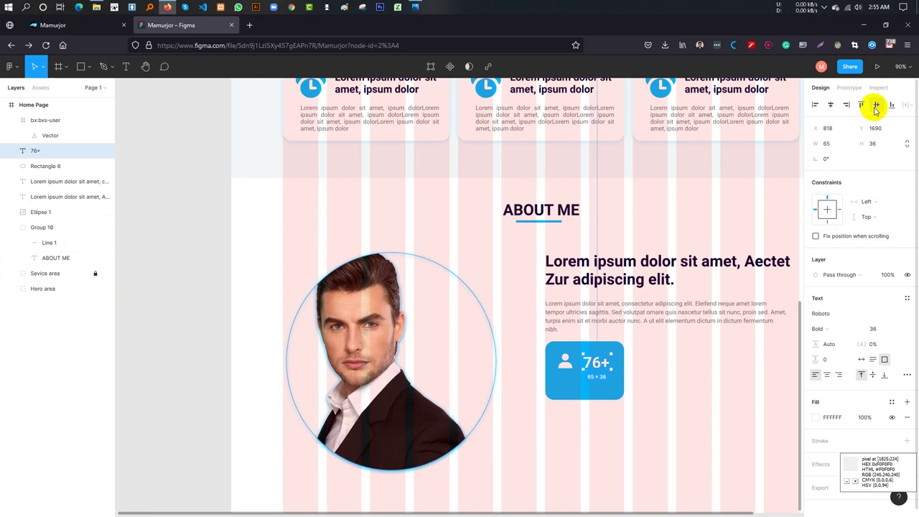
pyautogui.hotkey('ctrl', 'z')
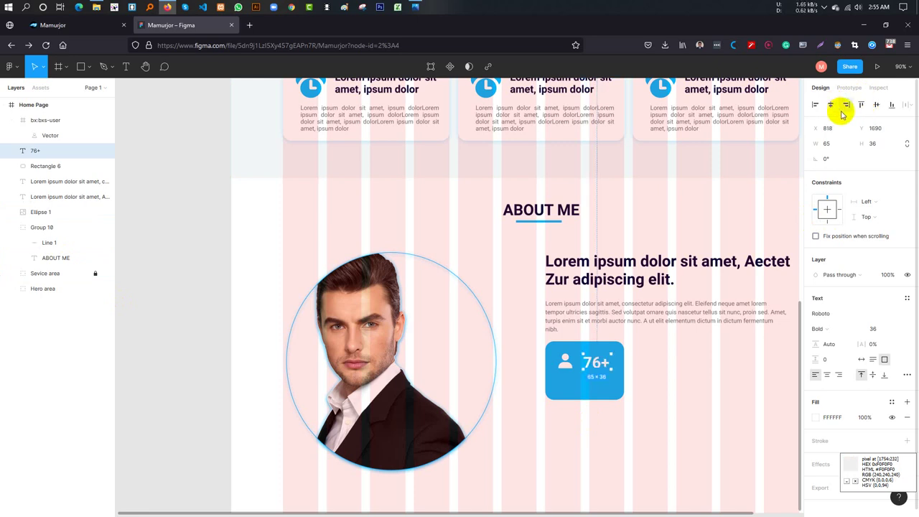
pyautogui.click(576, 368)
pyautogui.keyDown('shift'); pyautogui.click(560, 366); pyautogui.keyUp('shift')
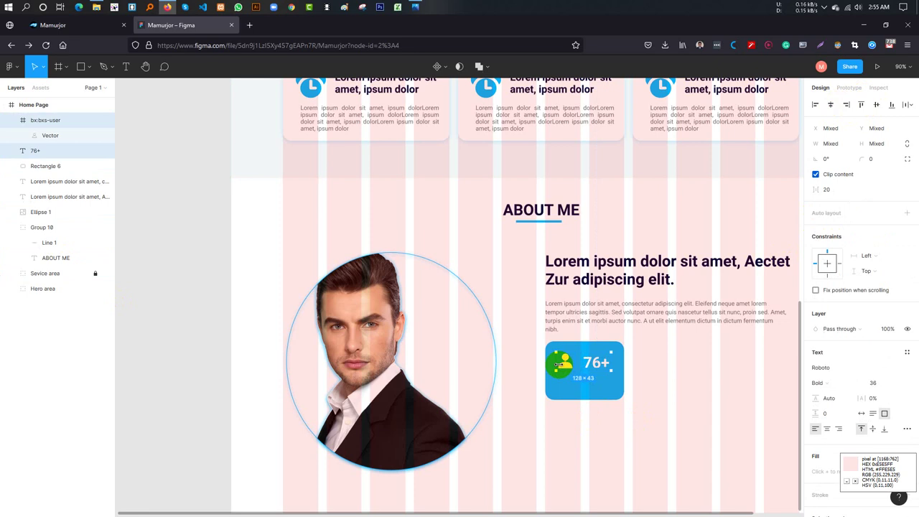
pyautogui.click(909, 107)
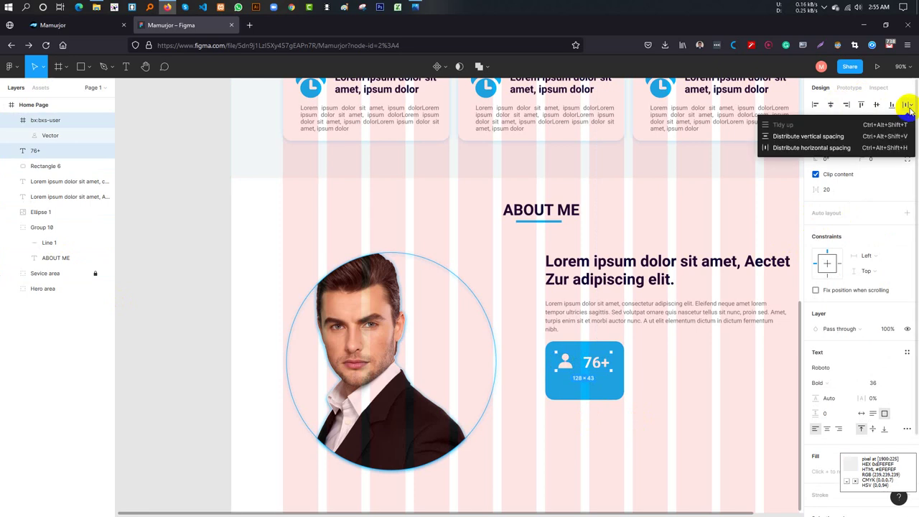
pyautogui.click(813, 142)
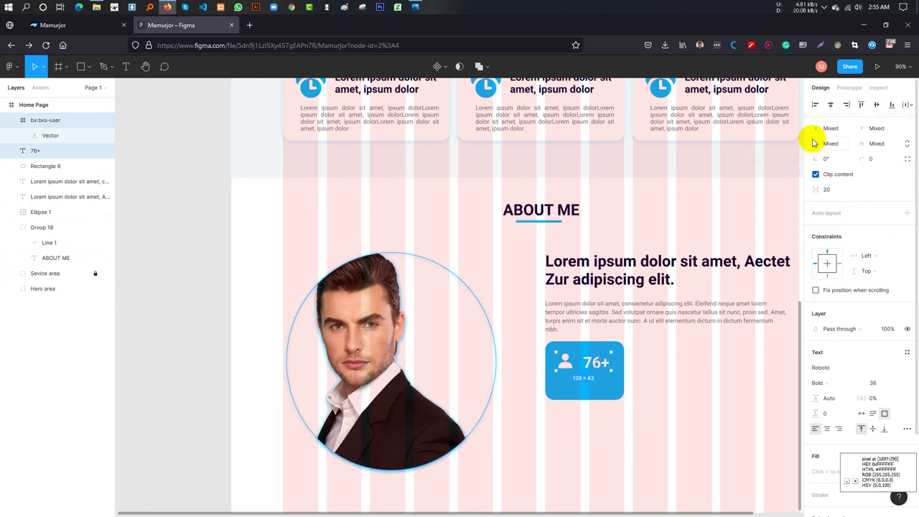
pyautogui.click(909, 105)
pyautogui.click(829, 143)
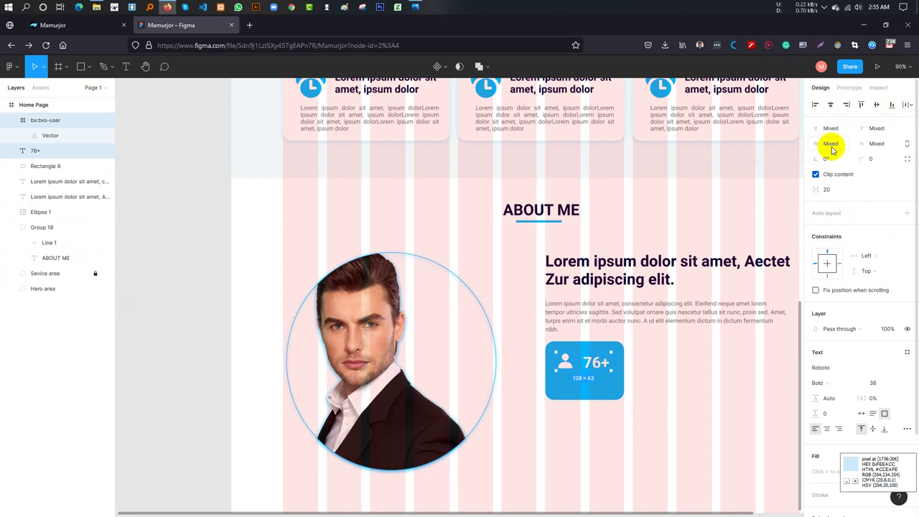
pyautogui.click(661, 364)
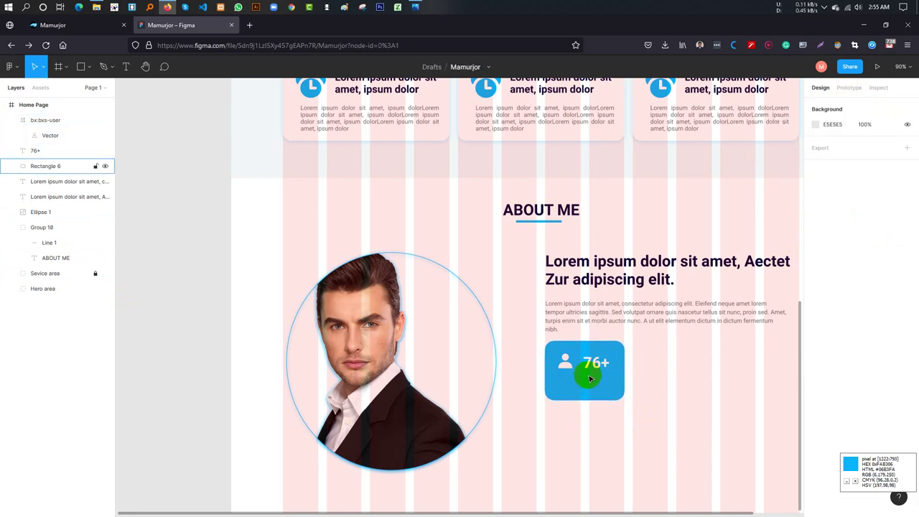
pyautogui.scroll(-2, 590, 373)
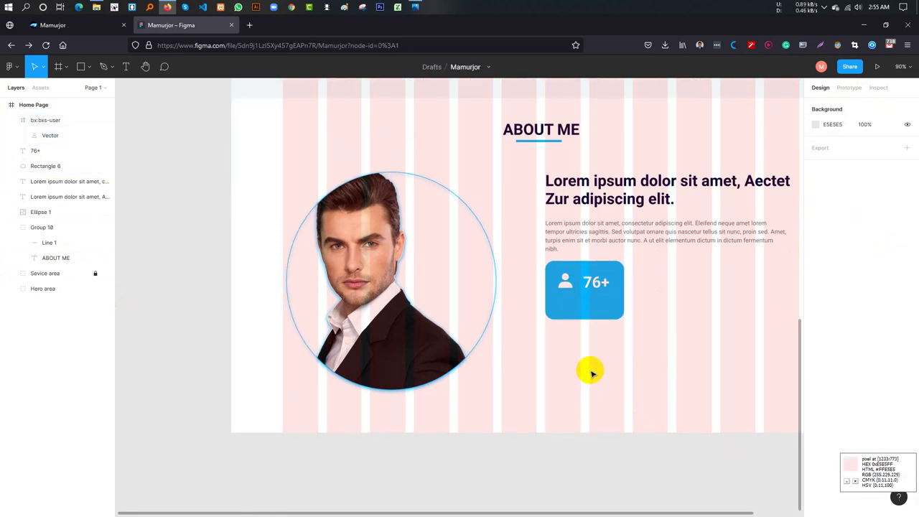
# - Duplicate the 76+ text below the original and change the copy to 'Clients'
pyautogui.click(593, 287)
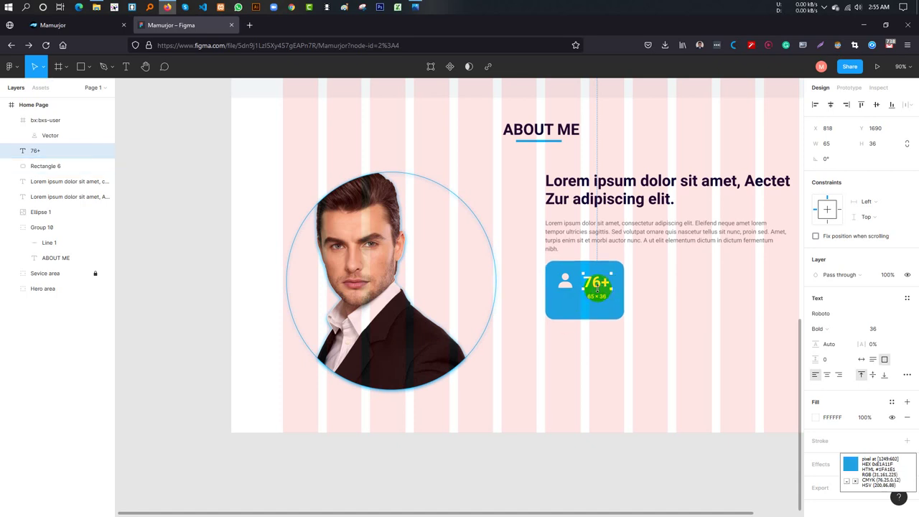
pyautogui.moveTo(601, 285); pyautogui.dragTo(583, 302)
pyautogui.write('Clients')
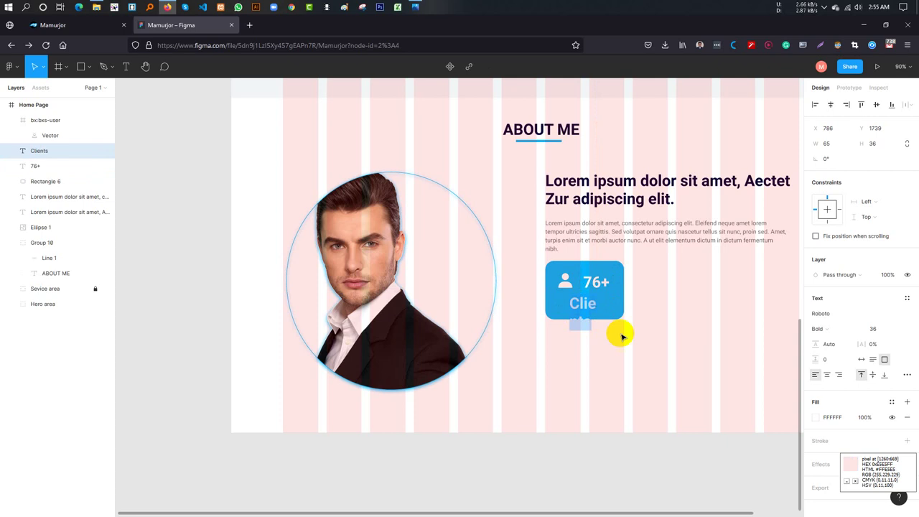
pyautogui.moveTo(595, 303)
pyautogui.mouseDown()
pyautogui.moveTo(571, 307)
pyautogui.moveTo(610, 310)
pyautogui.moveTo(558, 310)
pyautogui.mouseUp()
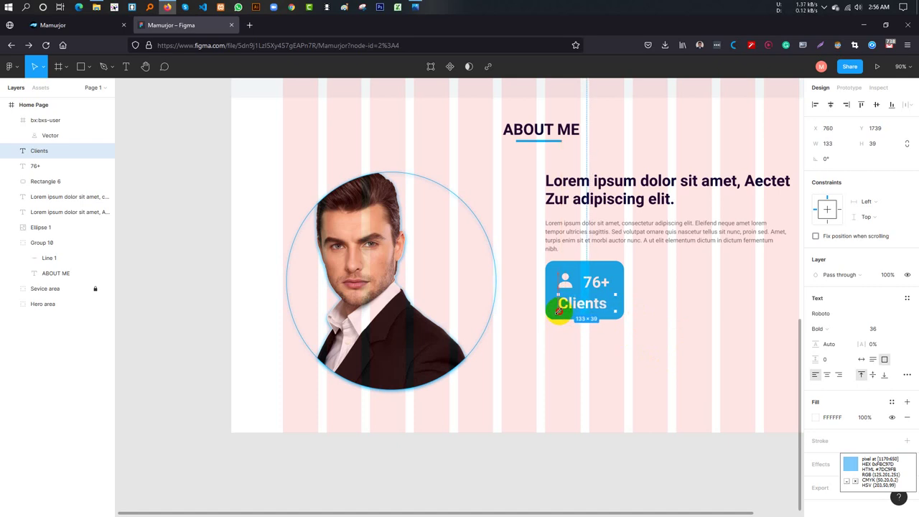
pyautogui.click(638, 347)
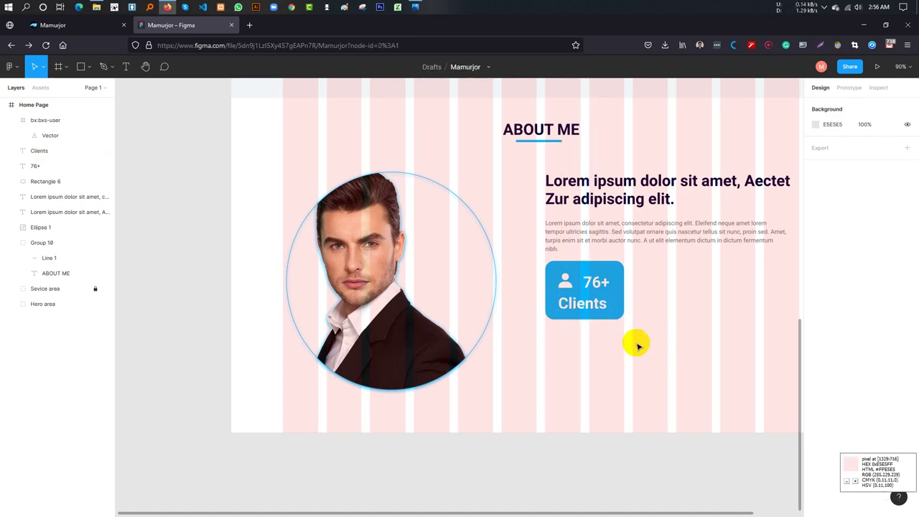
# - Set the Clients label to size 24 and place it under the number
pyautogui.click(595, 311)
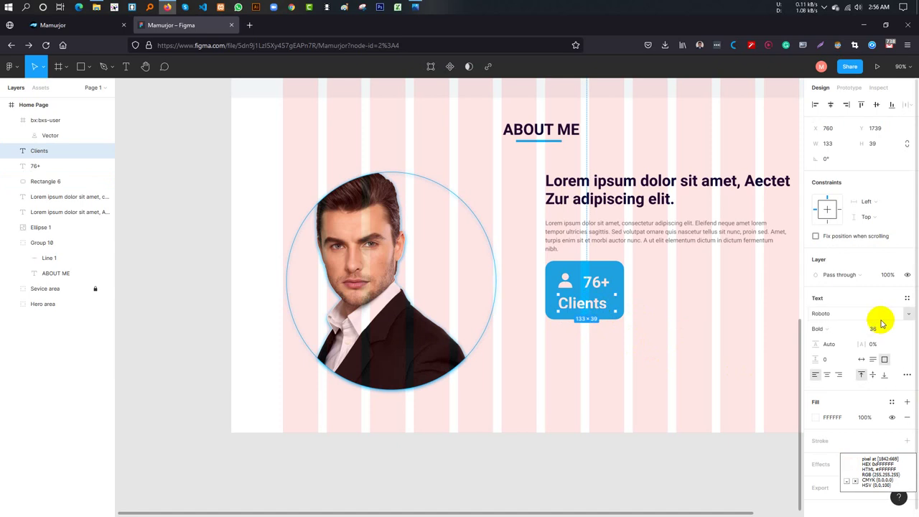
pyautogui.click(879, 327)
pyautogui.click(884, 316)
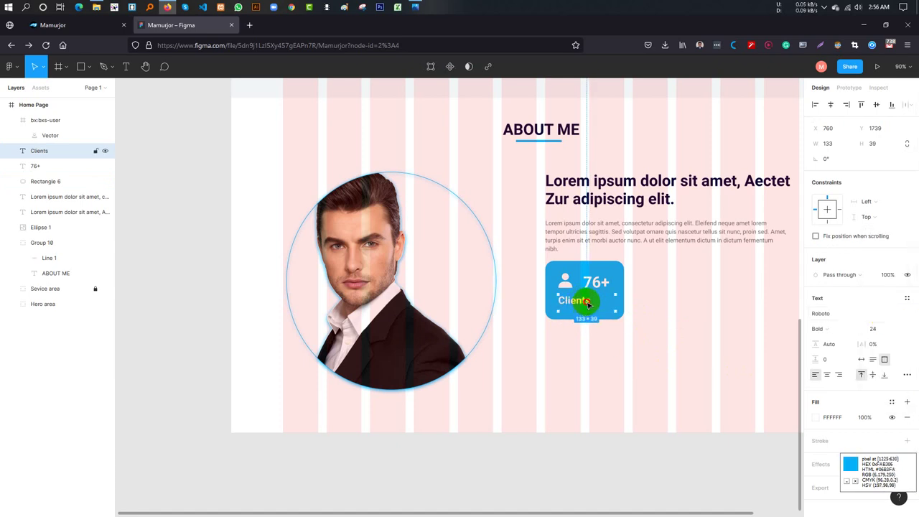
pyautogui.moveTo(587, 302); pyautogui.dragTo(612, 304)
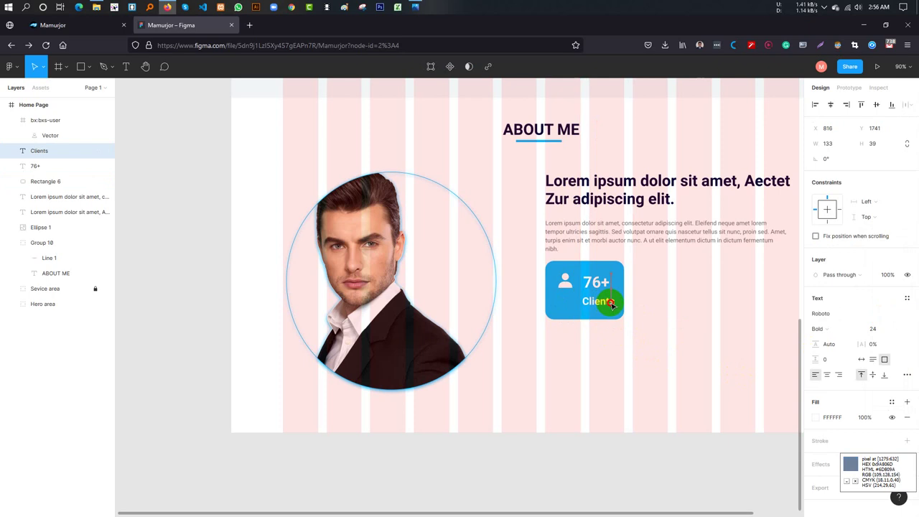
# - Enlarge the 76+ count to size 46, then select the icon and both labels
pyautogui.click(596, 282)
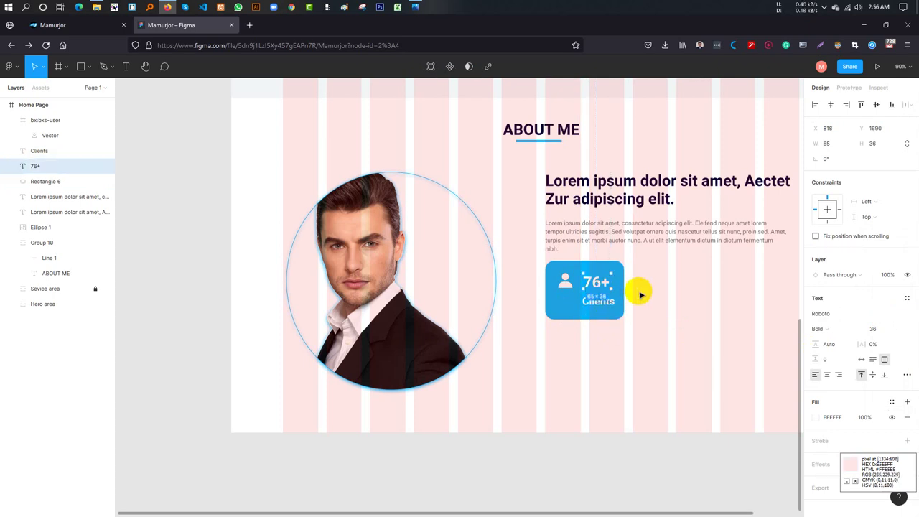
pyautogui.click(897, 329)
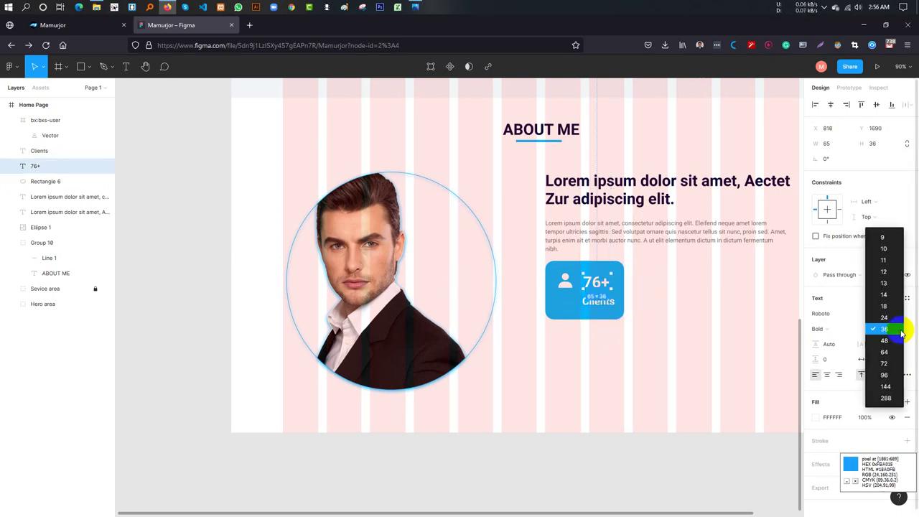
pyautogui.click(880, 330)
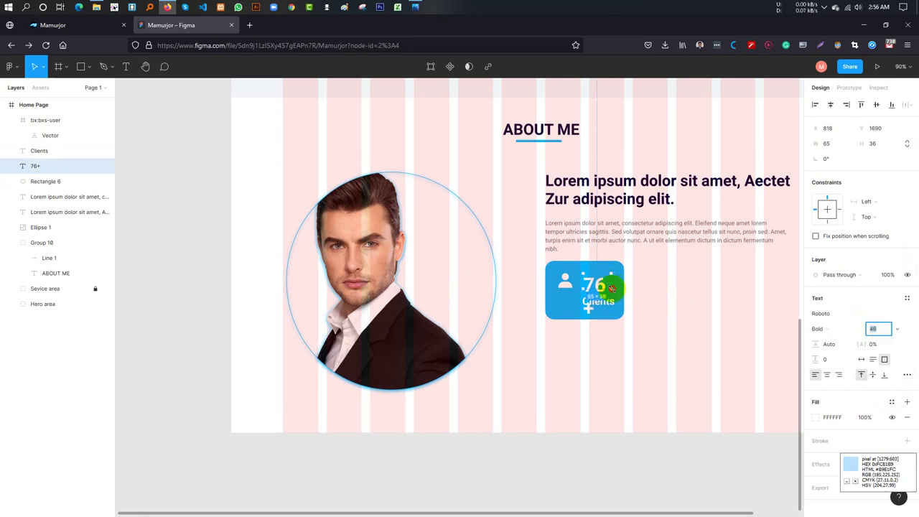
pyautogui.click(611, 287)
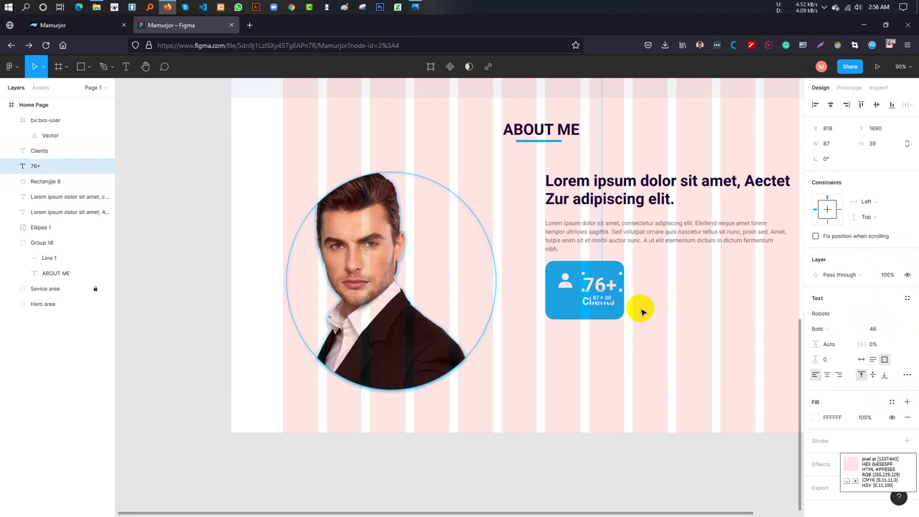
pyautogui.click(638, 309)
pyautogui.click(566, 286)
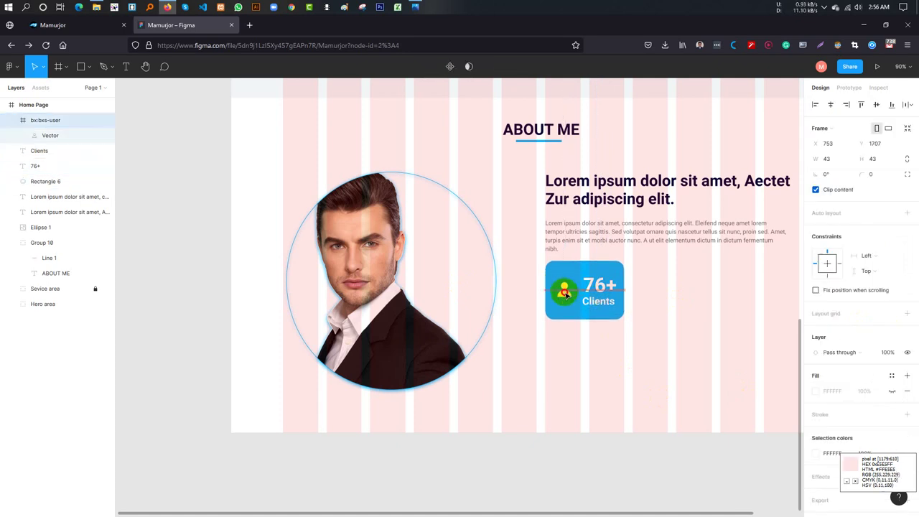
pyautogui.click(596, 300)
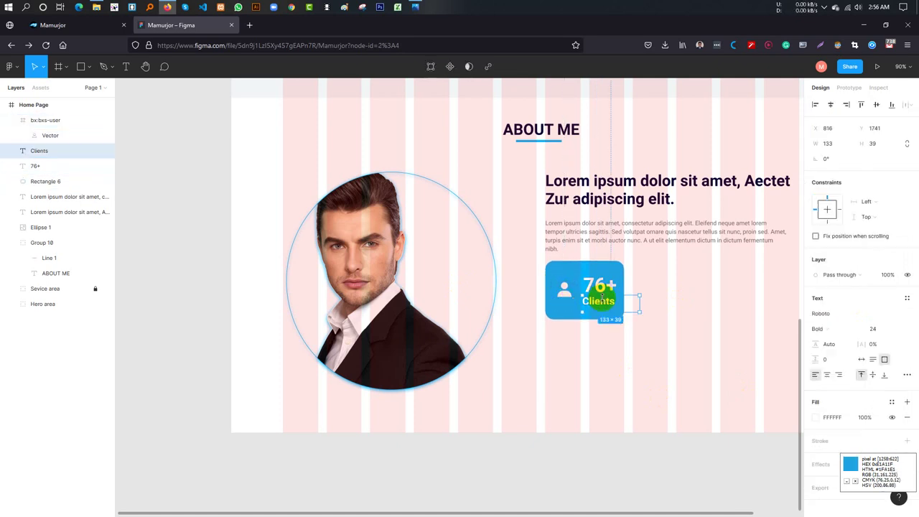
pyautogui.keyDown('shift'); pyautogui.click(596, 288); pyautogui.keyUp('shift')
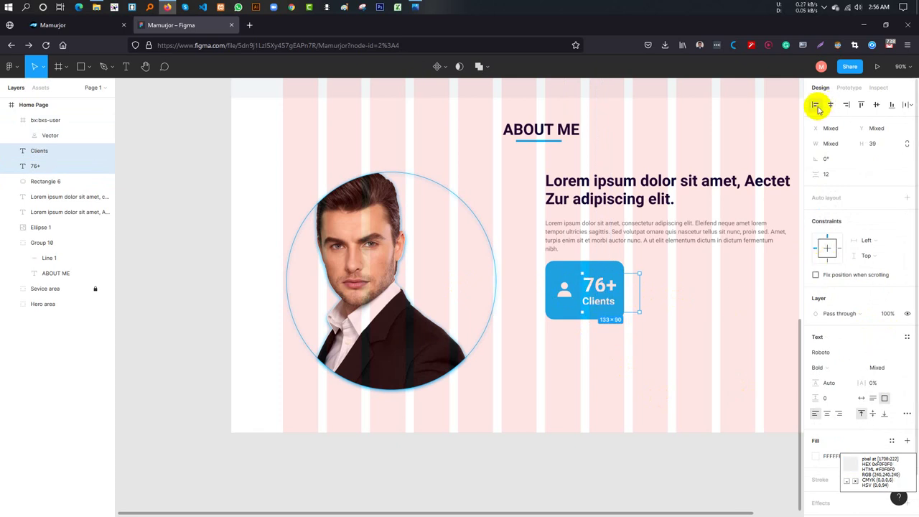
# - Group the 76+ and Clients texts together
pyautogui.click(646, 314)
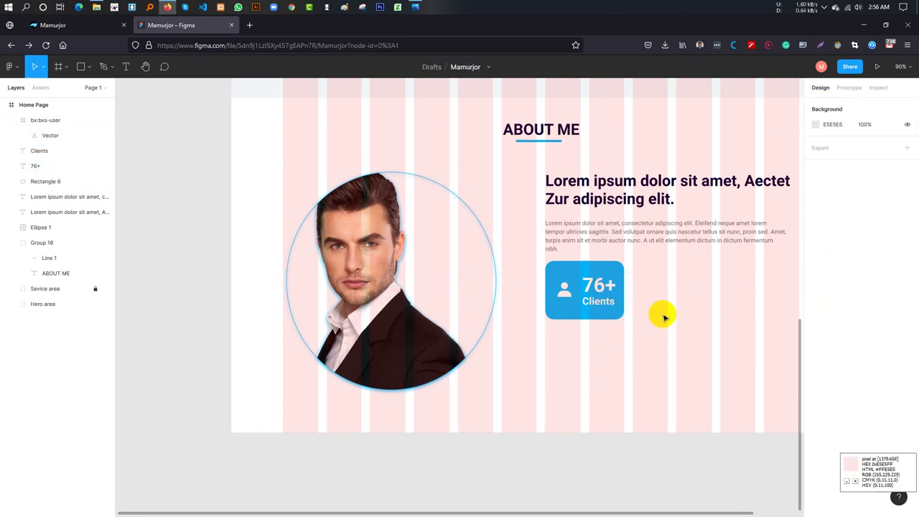
pyautogui.click(595, 301)
pyautogui.keyDown('shift'); pyautogui.click(600, 287); pyautogui.keyUp('shift')
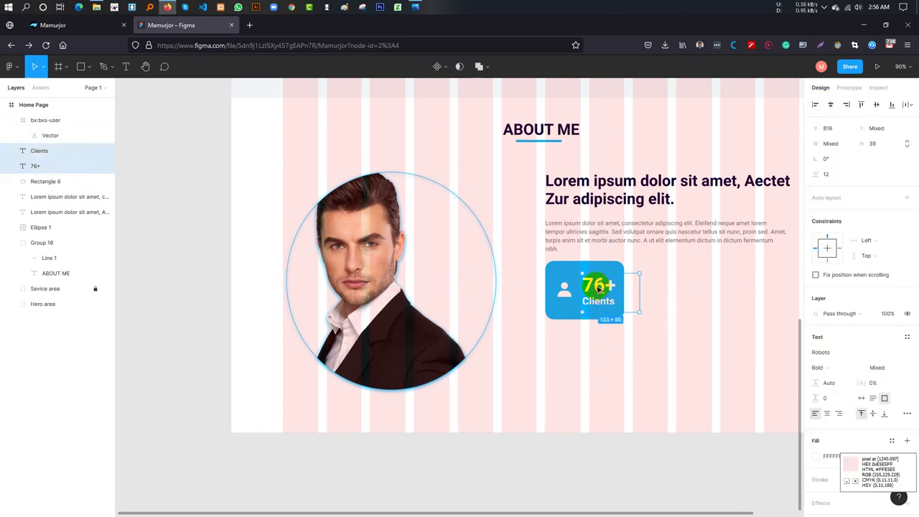
pyautogui.hotkey('ctrl', 'g')
# - Resize the user icon to 65 × 65 beside the number and group it with the texts
pyautogui.click(564, 293)
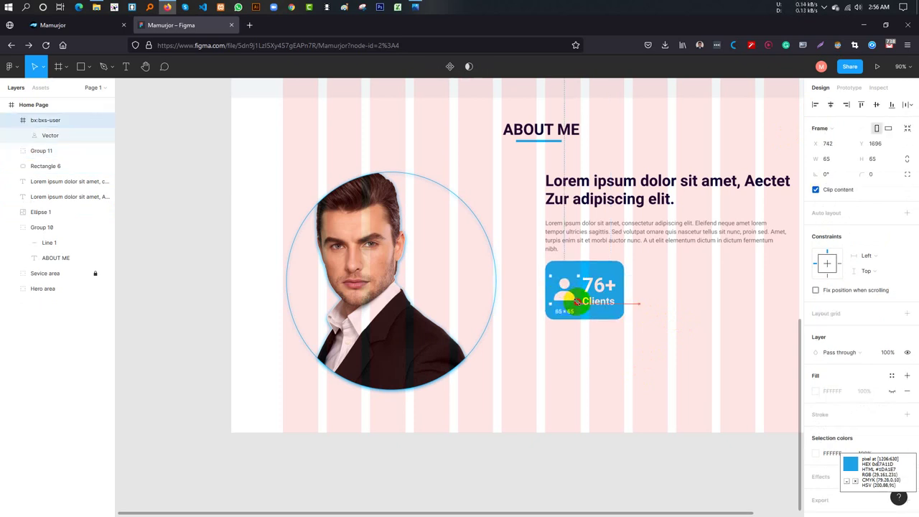
pyautogui.moveTo(571, 300); pyautogui.dragTo(568, 302)
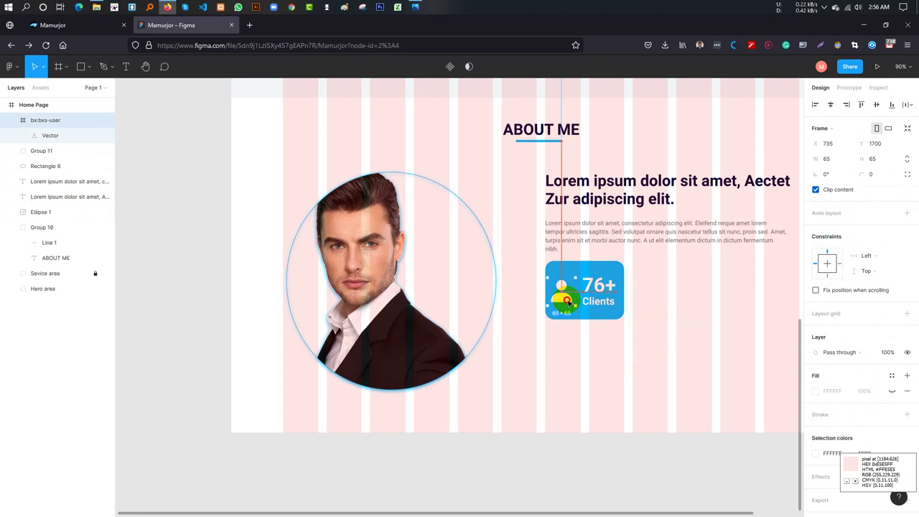
pyautogui.moveTo(568, 301); pyautogui.dragTo(571, 303)
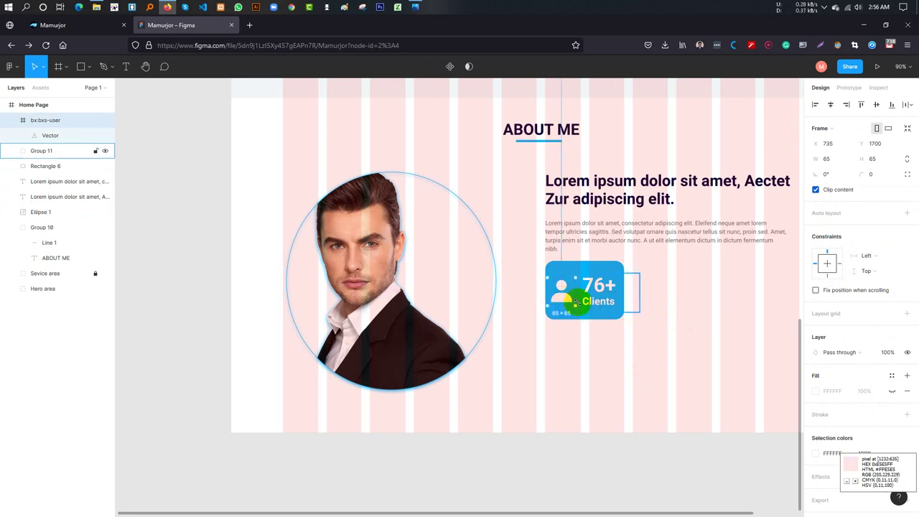
pyautogui.click(580, 303)
pyautogui.click(565, 302)
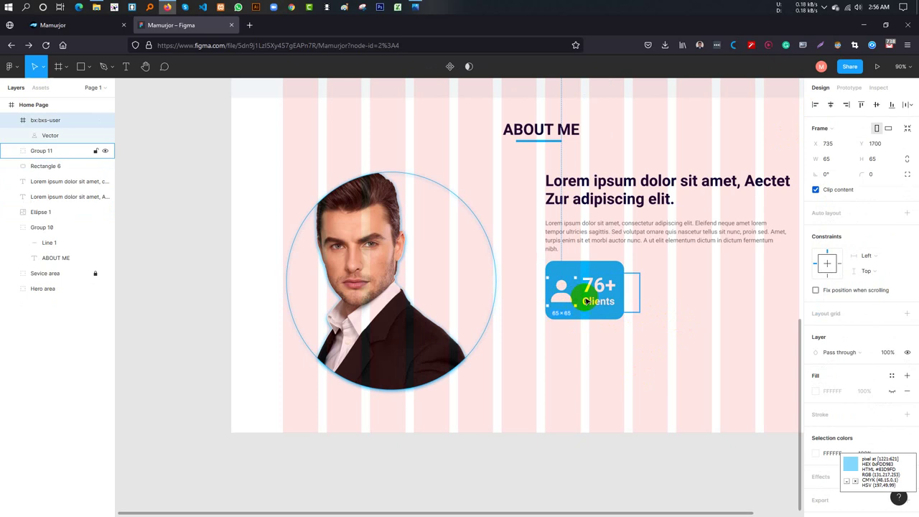
pyautogui.keyDown('shift'); pyautogui.click(582, 302); pyautogui.keyUp('shift')
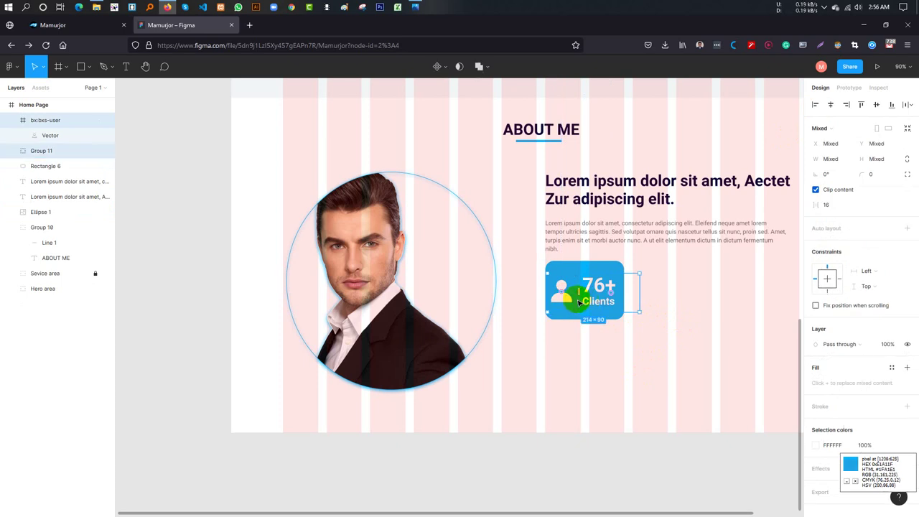
pyautogui.hotkey('ctrl', 'g')
# - Centre the icon-and-text group horizontally and vertically in the blue card
pyautogui.click(571, 314)
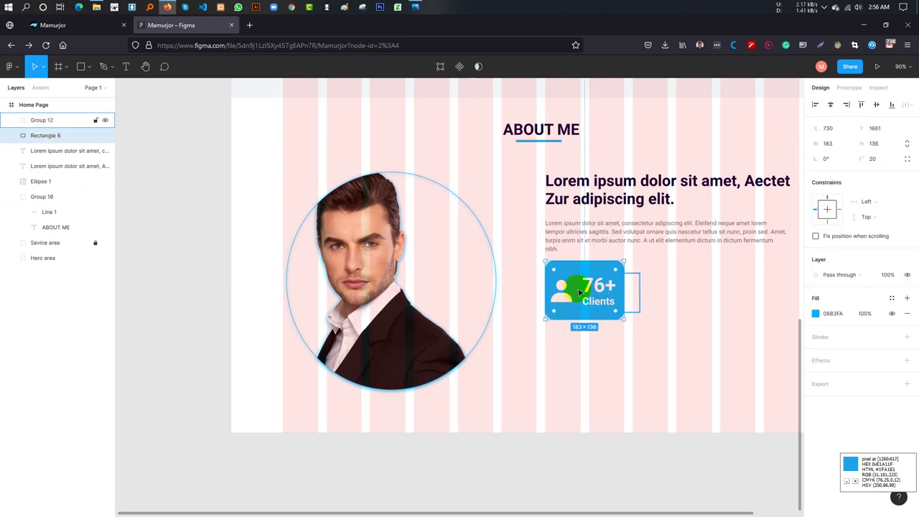
pyautogui.keyDown('shift'); pyautogui.click(567, 291); pyautogui.keyUp('shift')
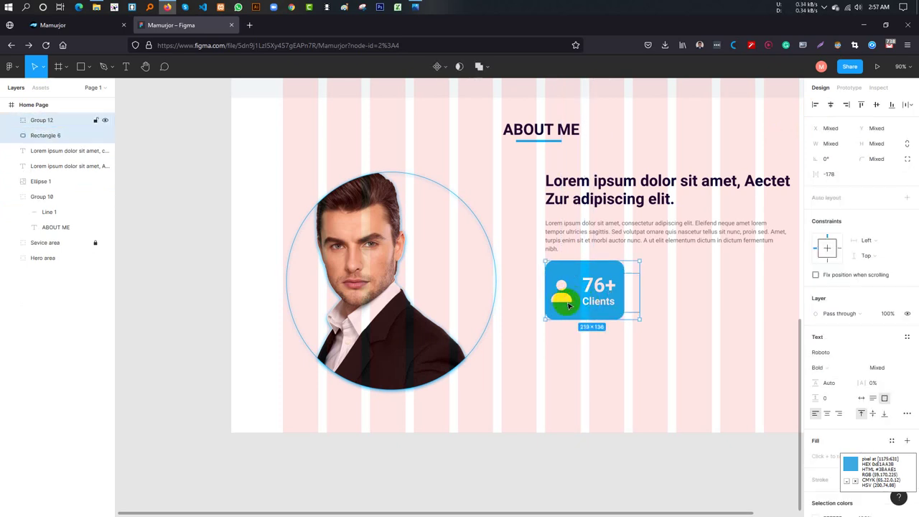
pyautogui.click(829, 105)
pyautogui.click(876, 105)
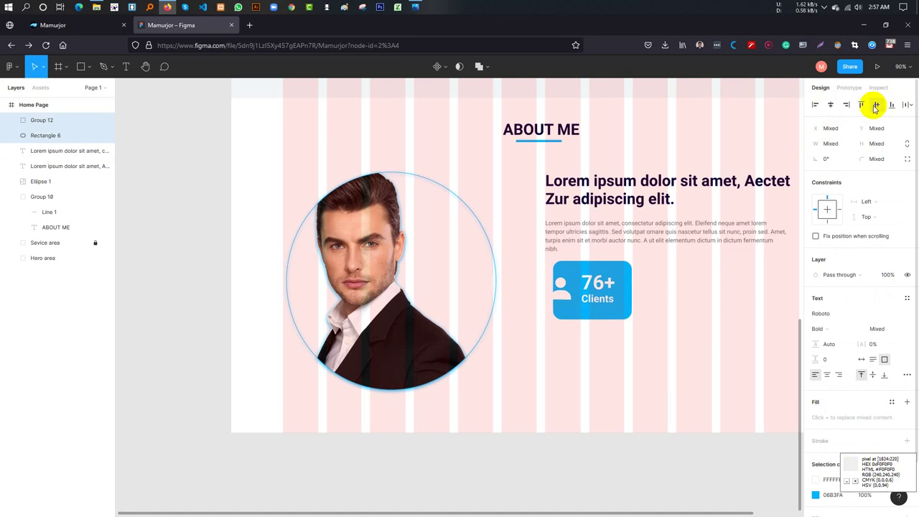
pyautogui.click(787, 301)
# - Ungroup the icon from the text group and nudge the icon slightly right
pyautogui.click(574, 298)
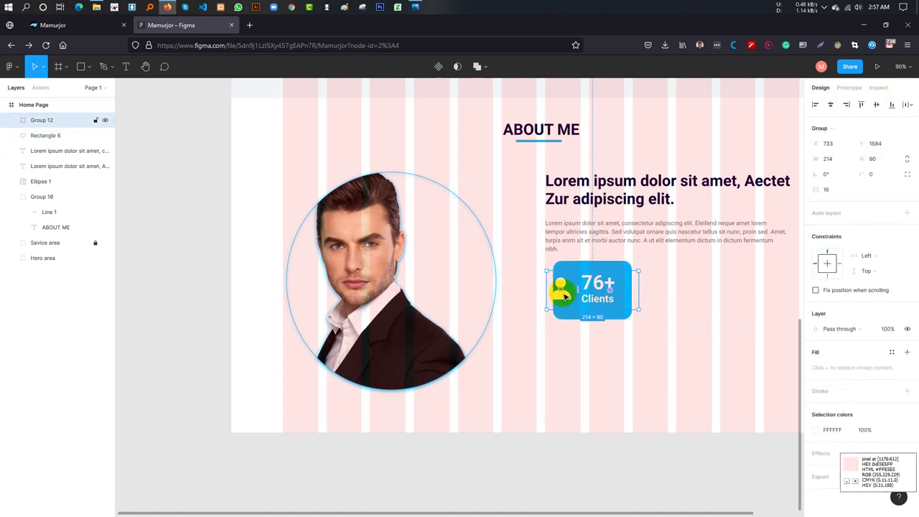
pyautogui.click(623, 325)
pyautogui.click(595, 303)
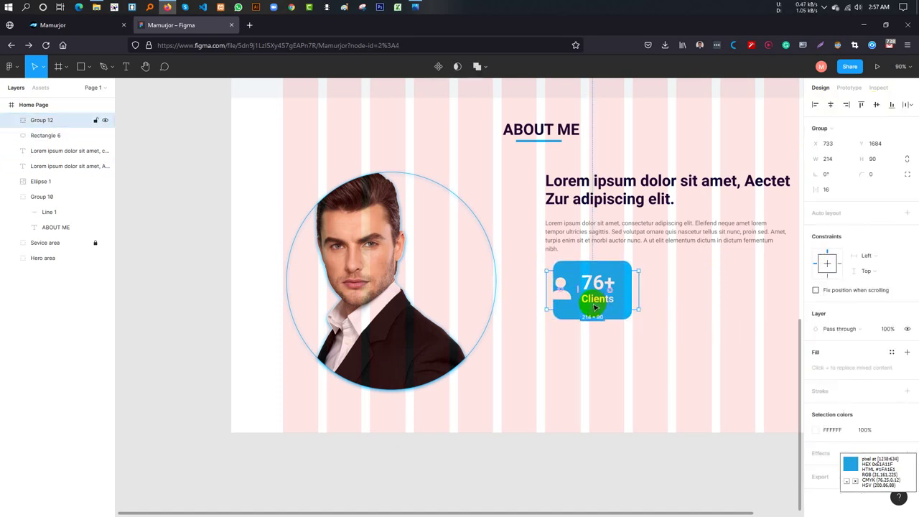
pyautogui.rightClick(594, 307)
pyautogui.click(628, 350)
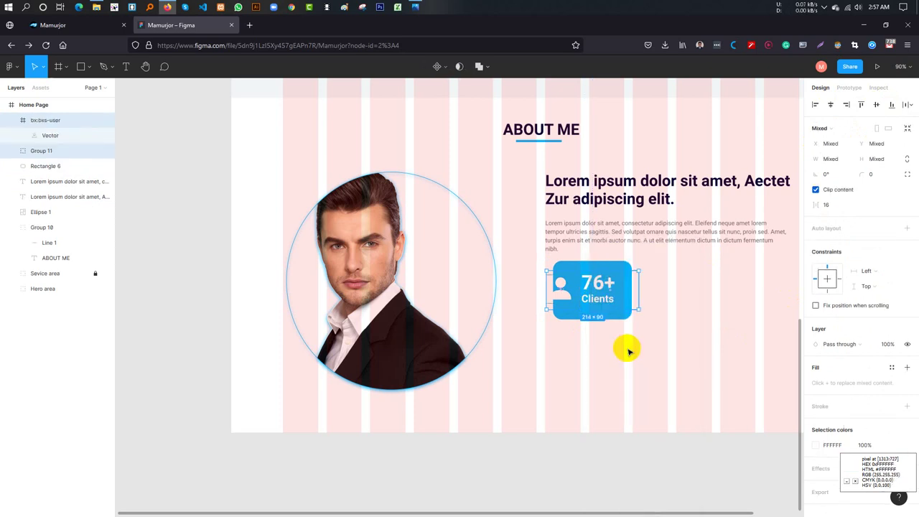
pyautogui.click(564, 295)
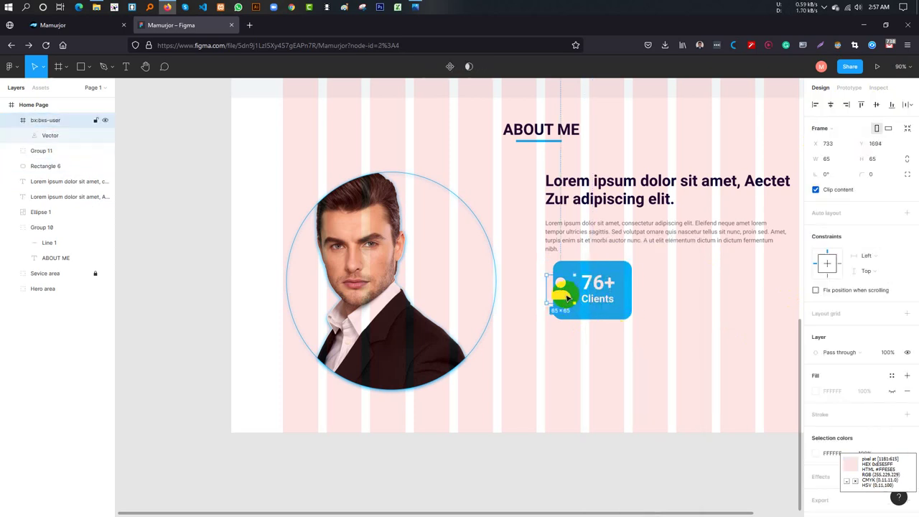
pyautogui.moveTo(567, 296); pyautogui.dragTo(571, 296)
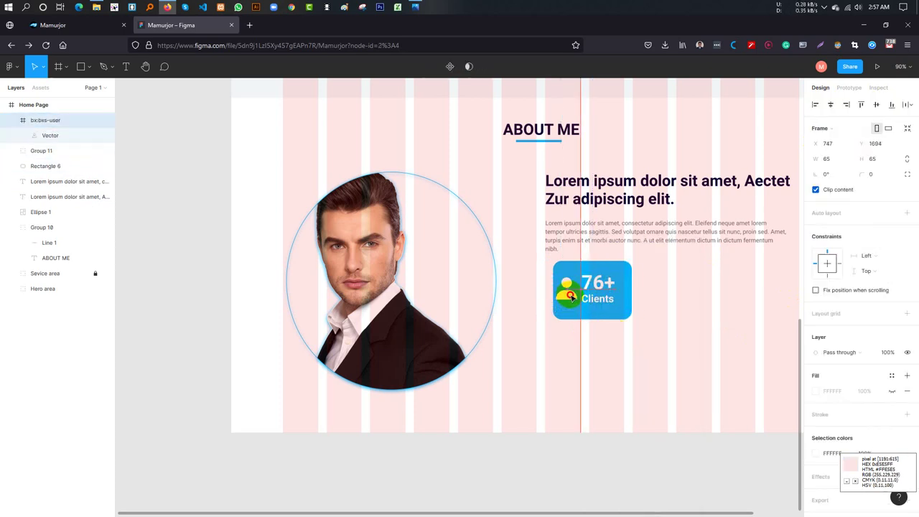
pyautogui.click(627, 338)
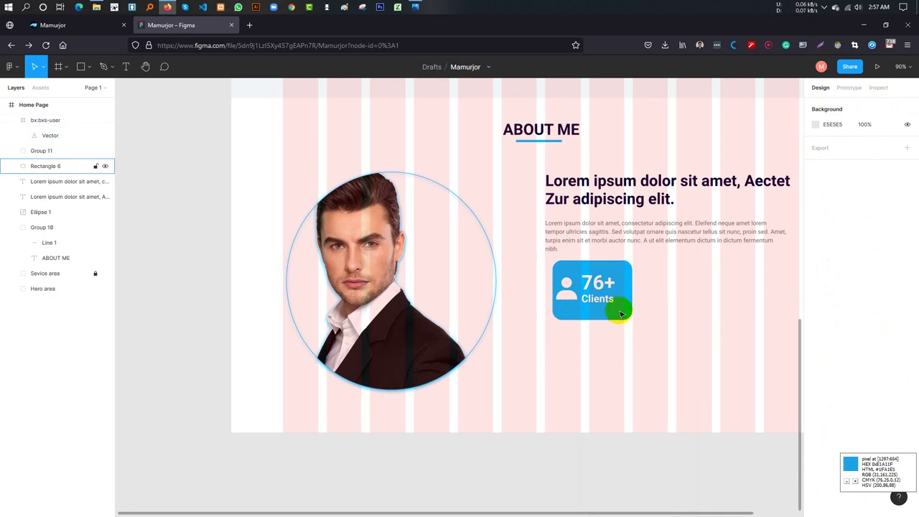
# - Adjust the 76+ Clients text group's width to 132 × 90
pyautogui.click(620, 314)
pyautogui.click(601, 298)
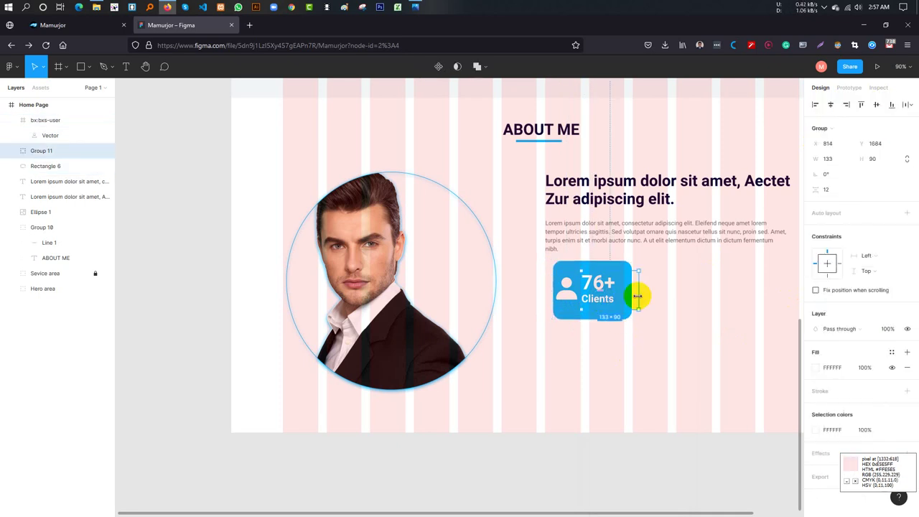
pyautogui.moveTo(636, 295); pyautogui.dragTo(638, 295)
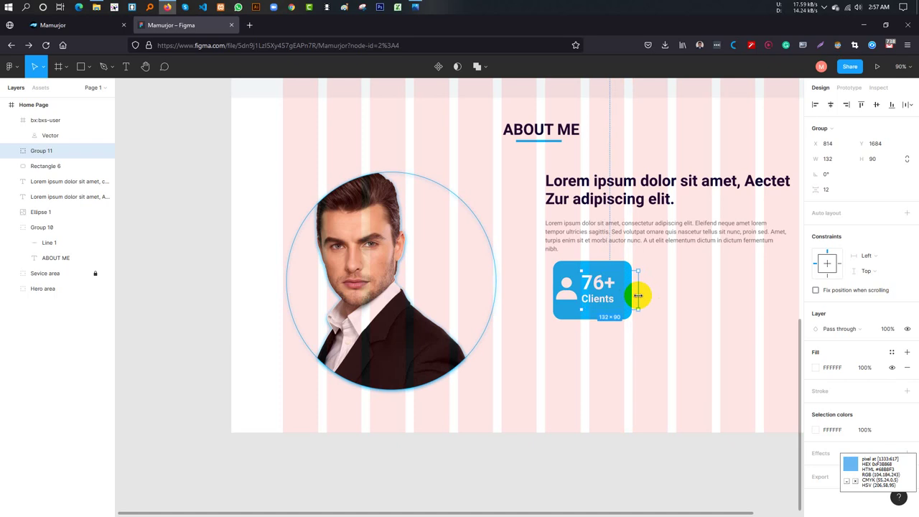
pyautogui.click(653, 334)
# - Ungroup the 76+ Clients block and regroup the Clients and 76+ texts
pyautogui.click(607, 308)
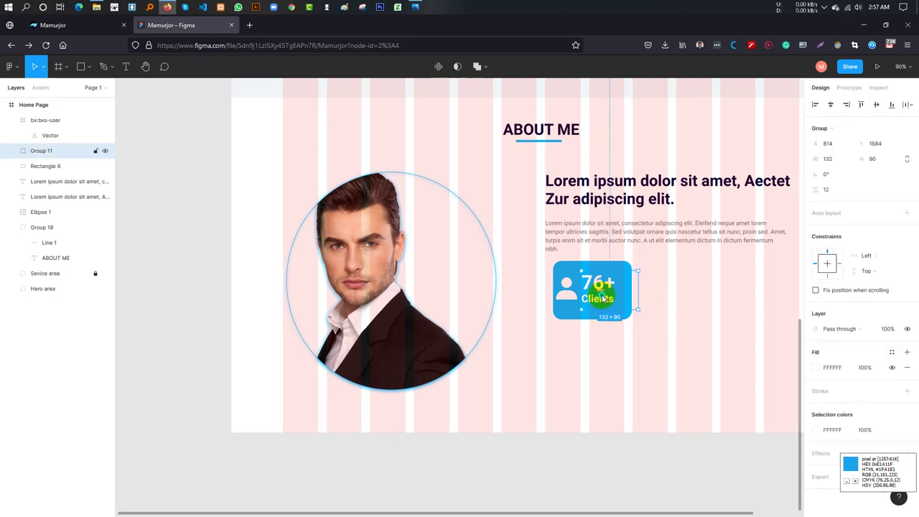
pyautogui.rightClick(600, 310)
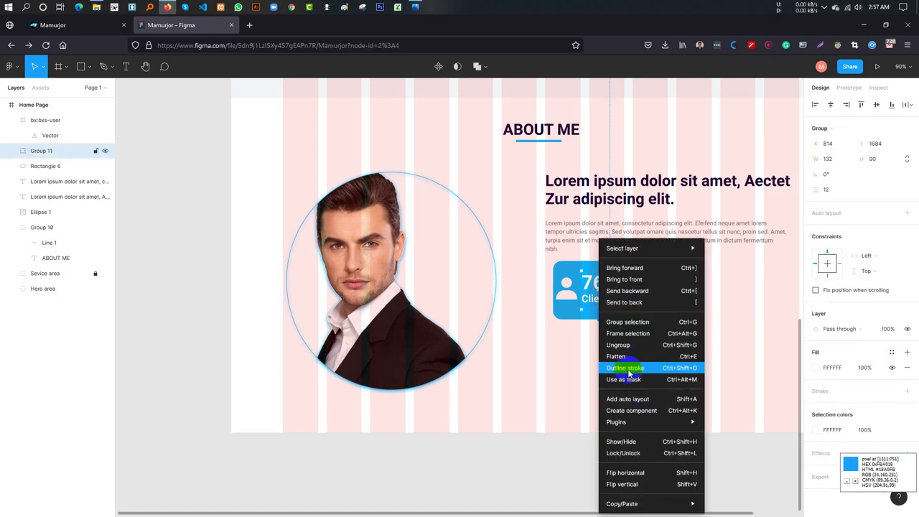
pyautogui.click(624, 345)
pyautogui.click(634, 362)
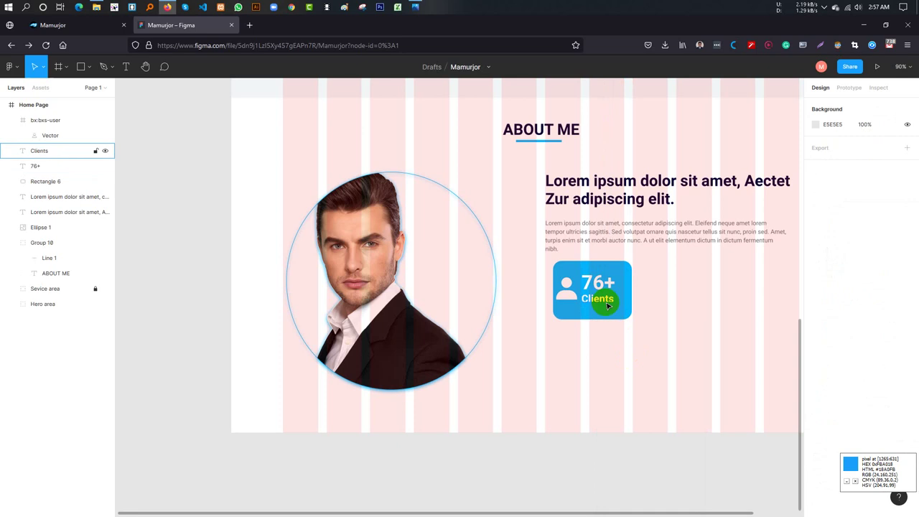
pyautogui.click(601, 301)
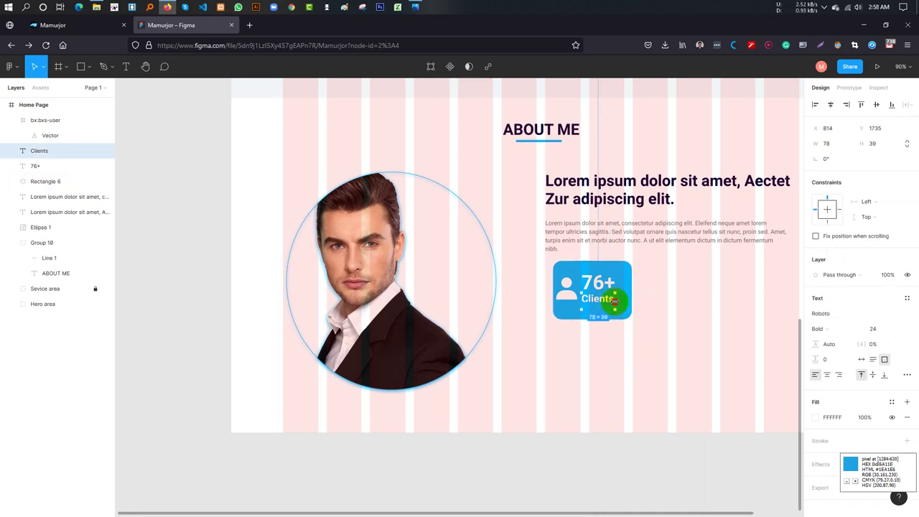
pyautogui.click(636, 338)
pyautogui.click(607, 304)
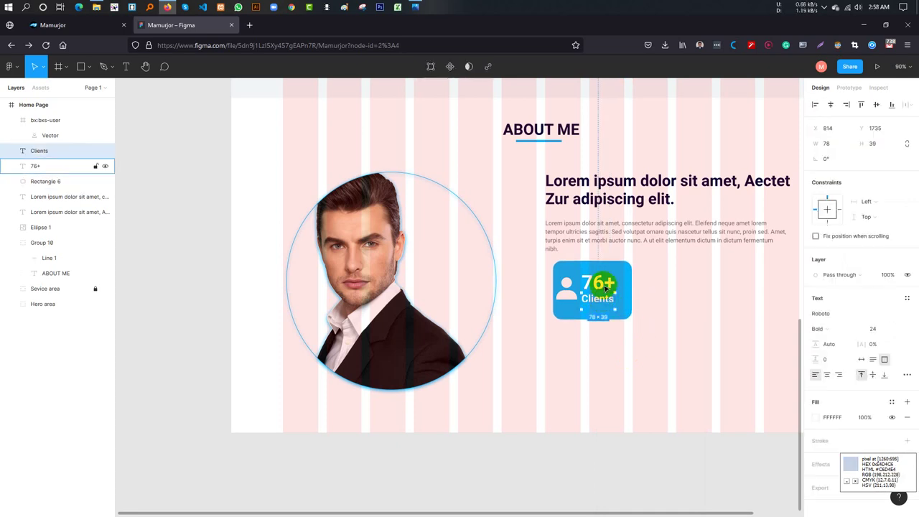
pyautogui.keyDown('shift'); pyautogui.click(605, 287); pyautogui.keyUp('shift')
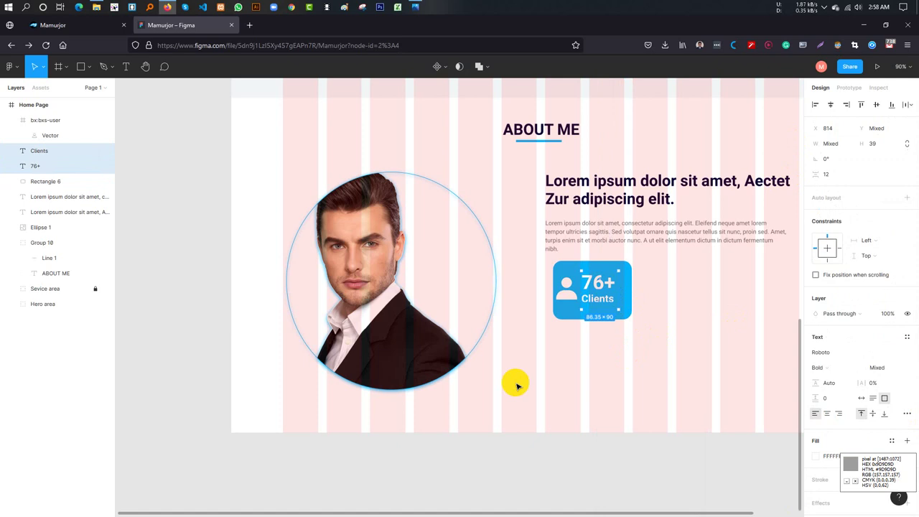
pyautogui.hotkey('ctrl', 'g')
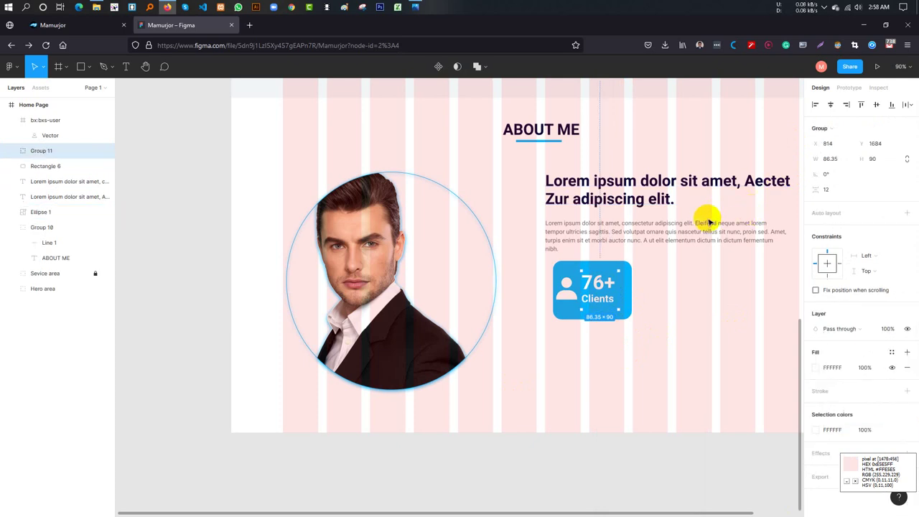
# - Group the user icon with the text and centre it horizontally on the blue card
pyautogui.keyDown('shift'); pyautogui.click(574, 298); pyautogui.keyUp('shift')
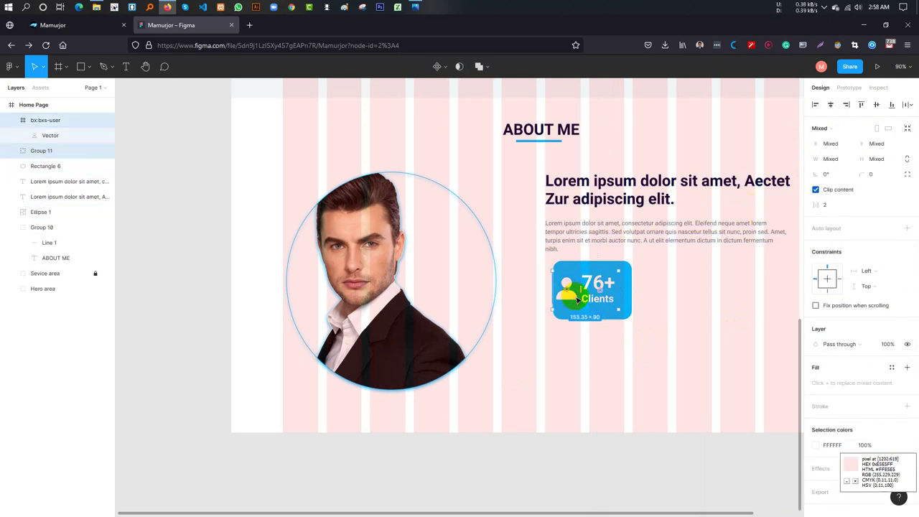
pyautogui.hotkey('ctrl', 'g')
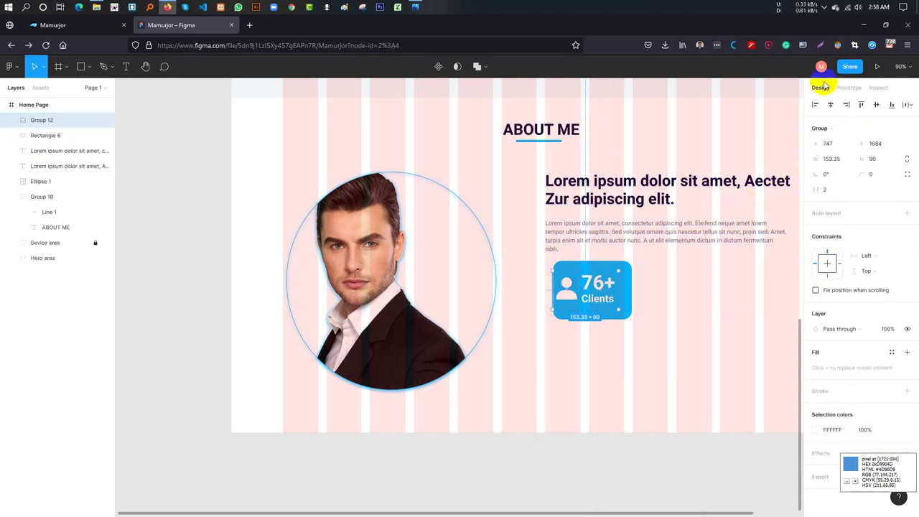
pyautogui.click(635, 315)
pyautogui.click(628, 312)
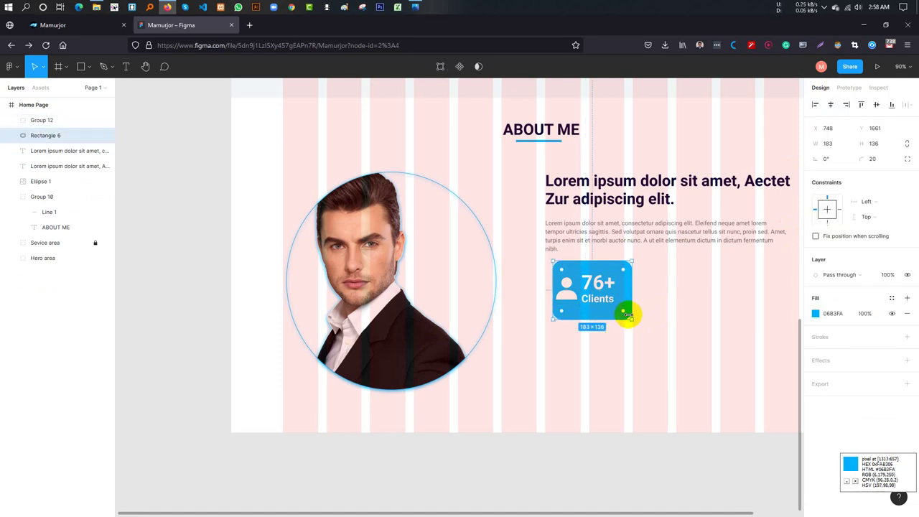
pyautogui.keyDown('shift'); pyautogui.click(594, 299); pyautogui.keyUp('shift')
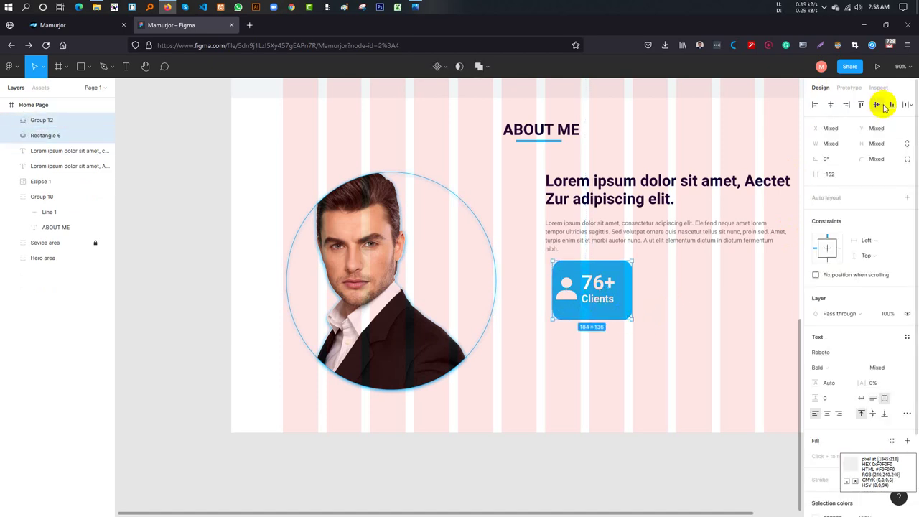
pyautogui.click(830, 106)
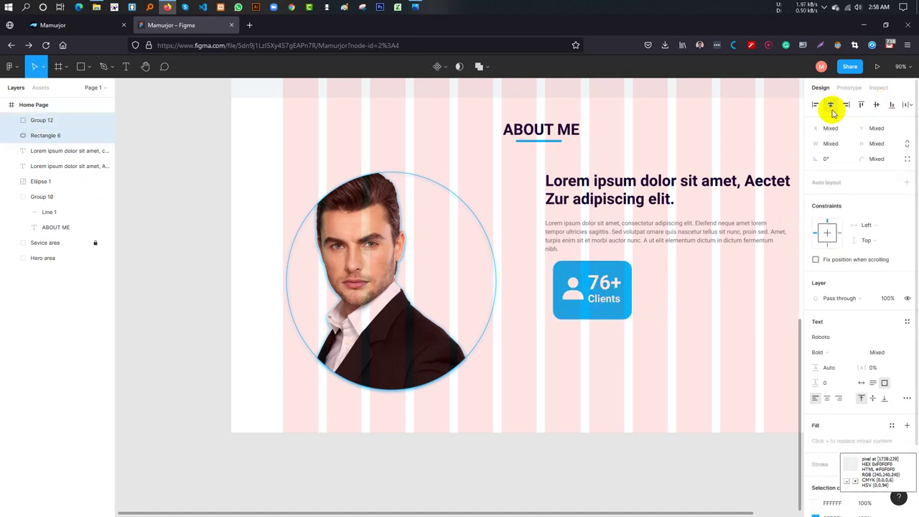
# - Reselect the blue card rectangle together with the icon-and-text group
pyautogui.click(689, 330)
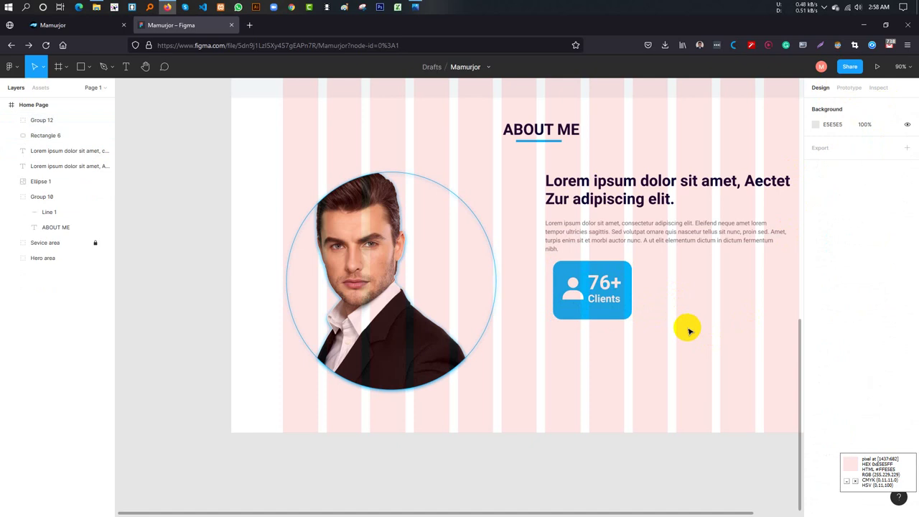
pyautogui.click(602, 307)
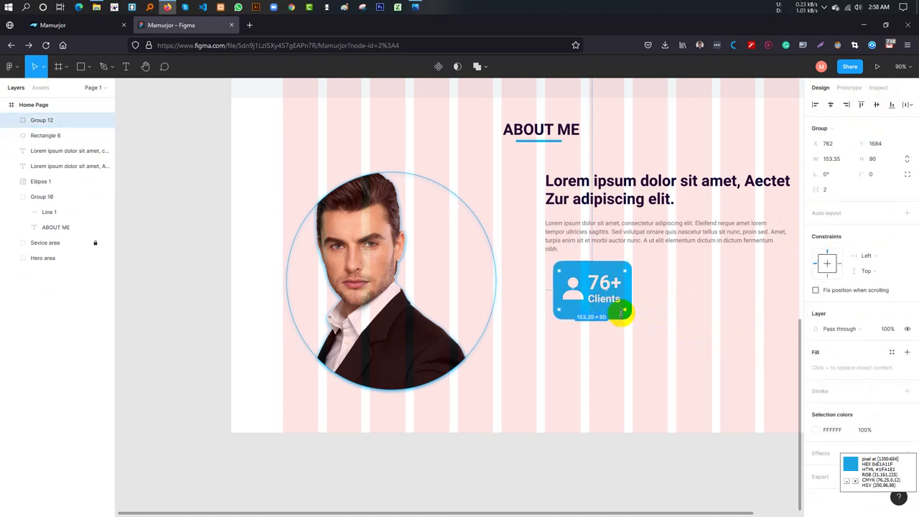
pyautogui.click(621, 323)
pyautogui.click(621, 322)
pyautogui.keyDown('shift'); pyautogui.click(612, 305); pyautogui.keyUp('shift')
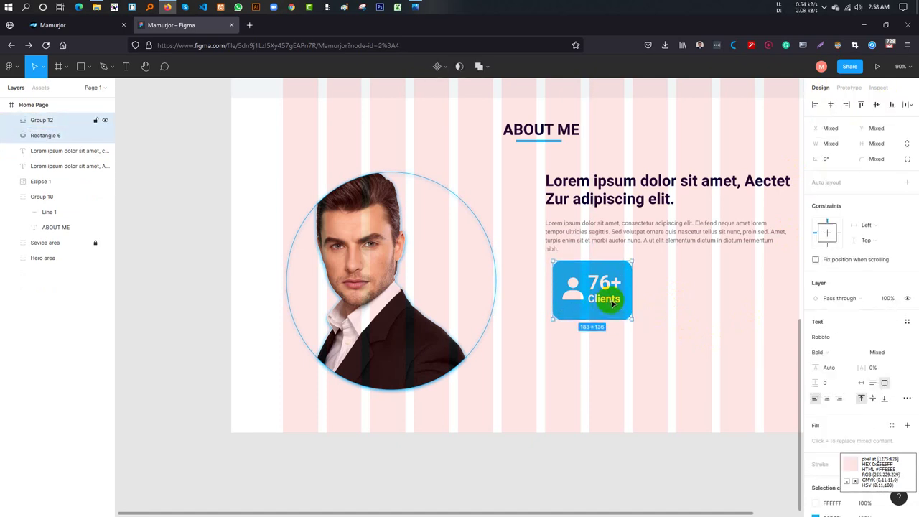
# - Group the stats card, place it on the column guides, and duplicate it to the right
pyautogui.hotkey('ctrl', 'g')
pyautogui.moveTo(595, 299); pyautogui.dragTo(693, 304)
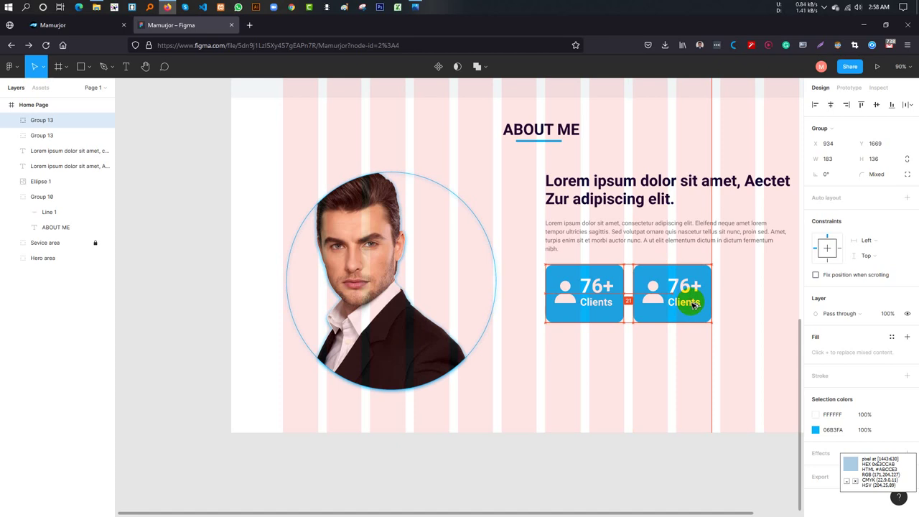
pyautogui.keyDown('alt'); pyautogui.moveTo(692, 304); pyautogui.dragTo(776, 306); pyautogui.keyUp('alt')
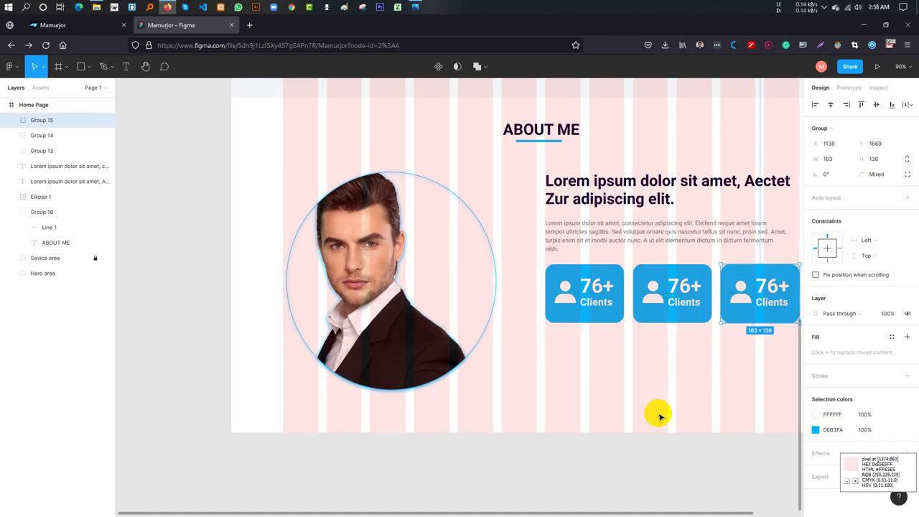
# - Select all three Clients cards and nudge them down to y 1729
pyautogui.moveTo(699, 381); pyautogui.dragTo(612, 379)
pyautogui.click(666, 371)
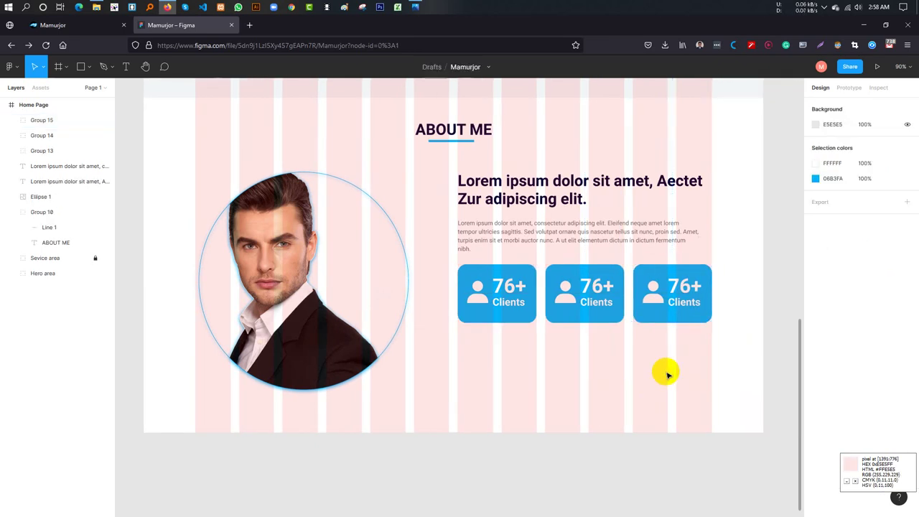
pyautogui.click(648, 304)
pyautogui.keyDown('shift'); pyautogui.click(588, 303); pyautogui.keyUp('shift')
pyautogui.keyDown('shift'); pyautogui.click(523, 305); pyautogui.keyUp('shift')
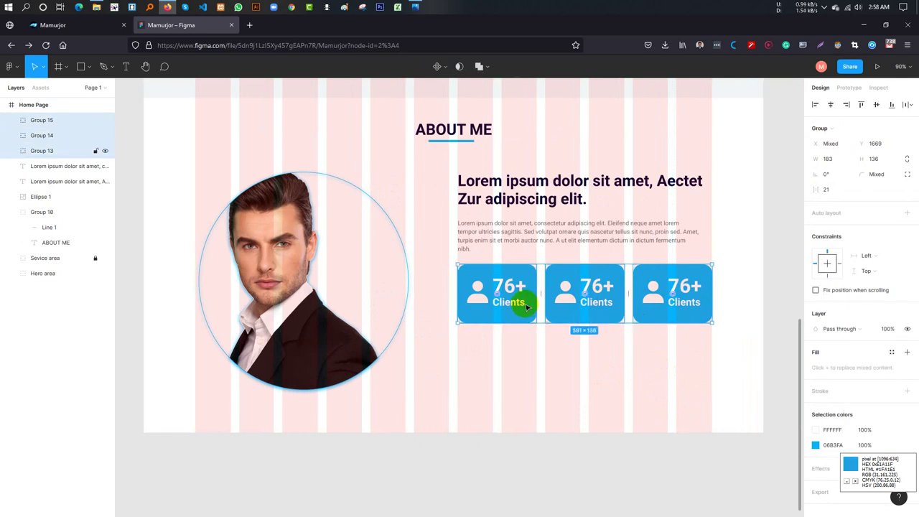
pyautogui.hotkey('shift', 'Down')
pyautogui.hotkey('shift', 'Down')
pyautogui.hotkey('shift', 'Down')
pyautogui.hotkey('shift', 'Down')
pyautogui.hotkey('shift', 'Down')
pyautogui.hotkey('shift', 'Down')
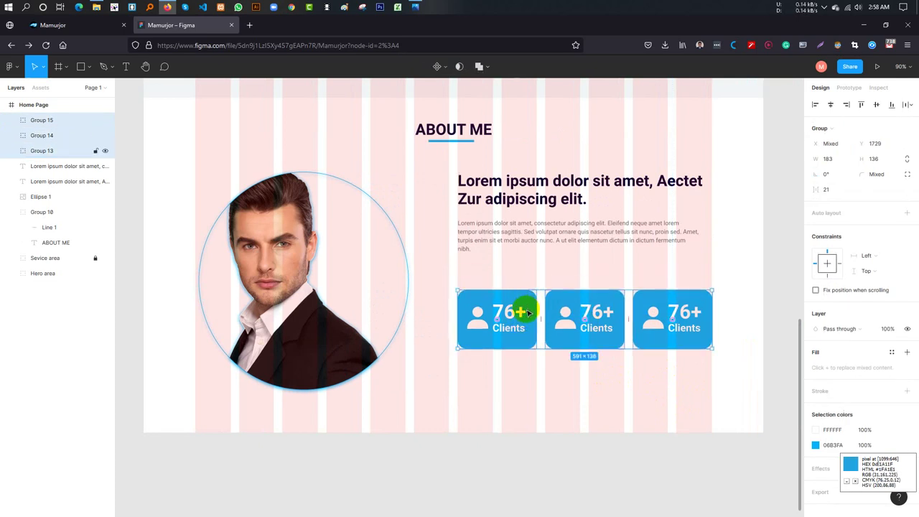
# - Append a second copy of the About Me paragraph text and resize its box
pyautogui.click(653, 240)
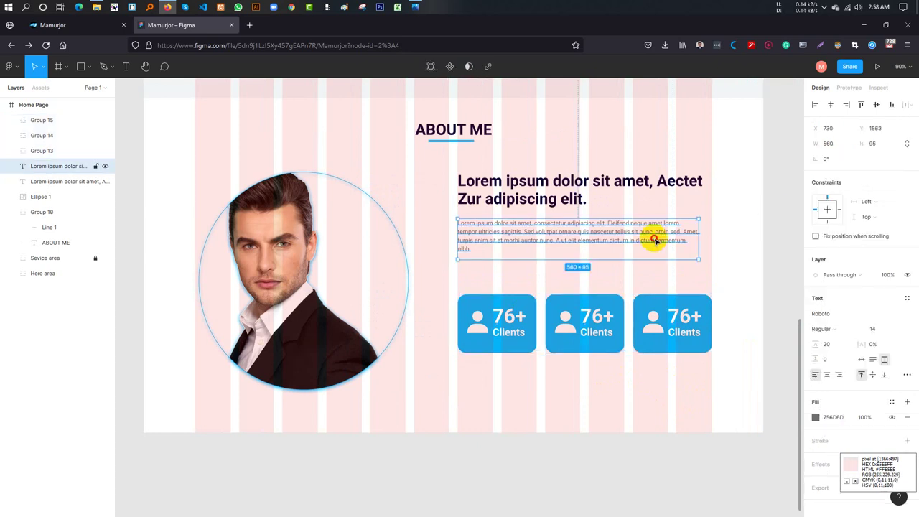
pyautogui.doubleClick(653, 240)
pyautogui.click(653, 240)
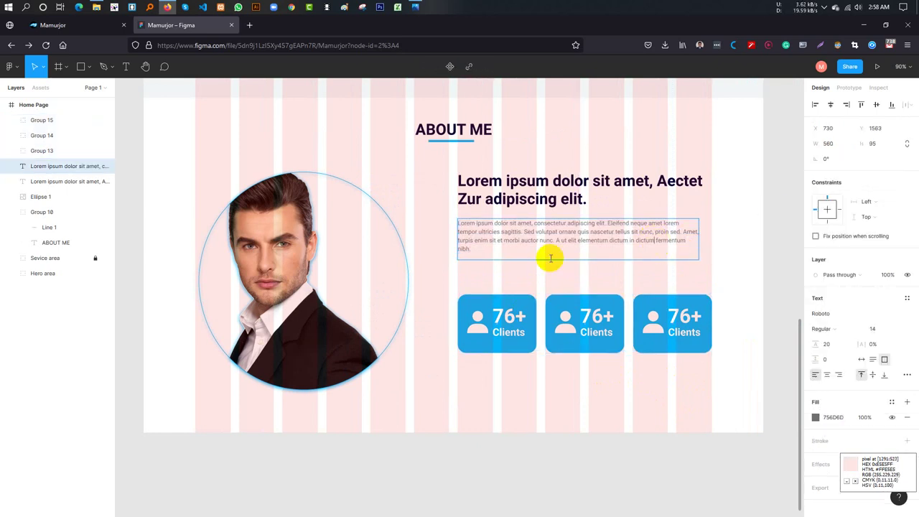
pyautogui.hotkey('ctrl', 'a')
pyautogui.hotkey('ctrl', 'c')
pyautogui.click(499, 251)
pyautogui.hotkey('ctrl', 'v')
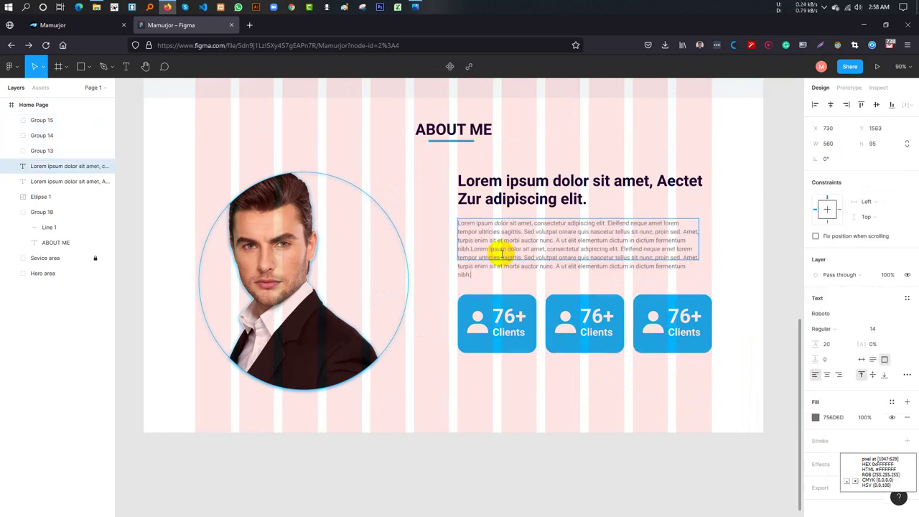
pyautogui.press('Escape')
pyautogui.moveTo(698, 260); pyautogui.dragTo(695, 271)
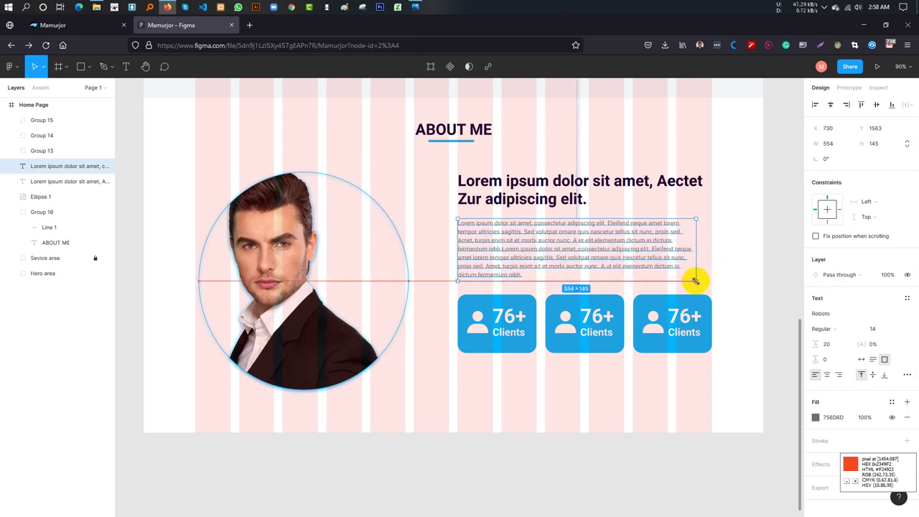
# - Group the three Clients cards into one 591 × 136 group and nudge it down
pyautogui.click(758, 318)
pyautogui.click(664, 334)
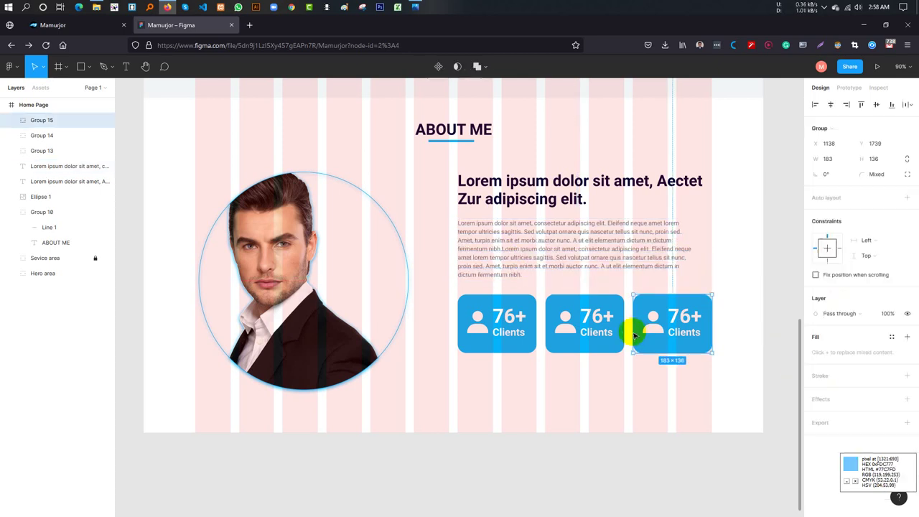
pyautogui.click(587, 332)
pyautogui.keyDown('shift'); pyautogui.click(531, 342); pyautogui.keyUp('shift')
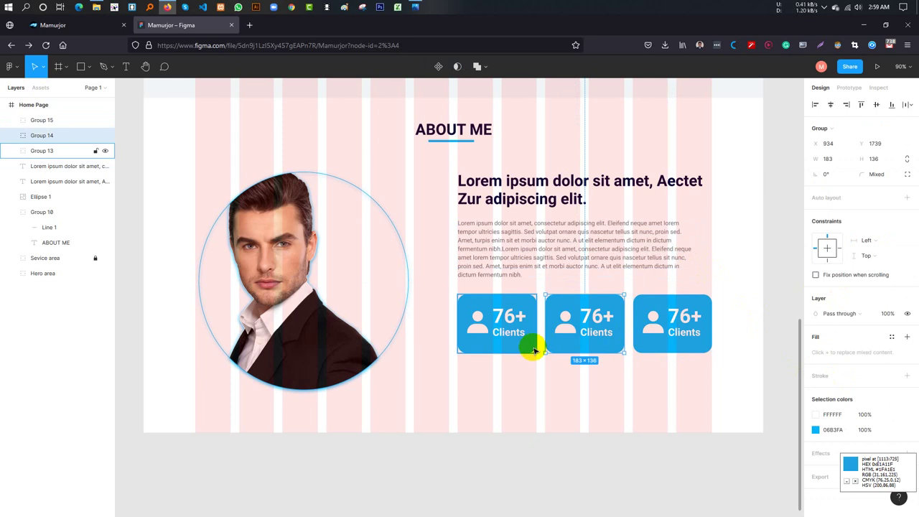
pyautogui.keyDown('shift'); pyautogui.click(664, 343); pyautogui.keyUp('shift')
pyautogui.hotkey('ctrl', 'g')
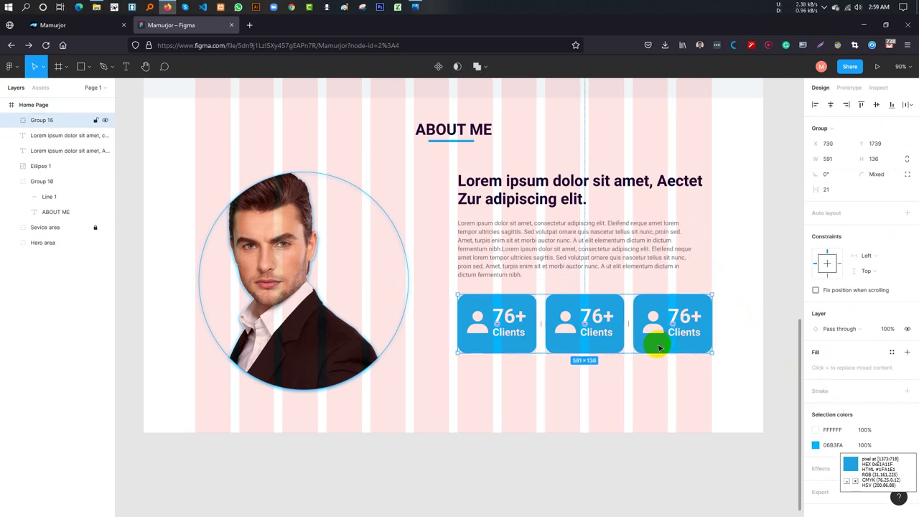
pyautogui.hotkey('shift', 'Down')
pyautogui.hotkey('shift', 'Down')
pyautogui.hotkey('shift', 'Down')
pyautogui.hotkey('shift', 'Down')
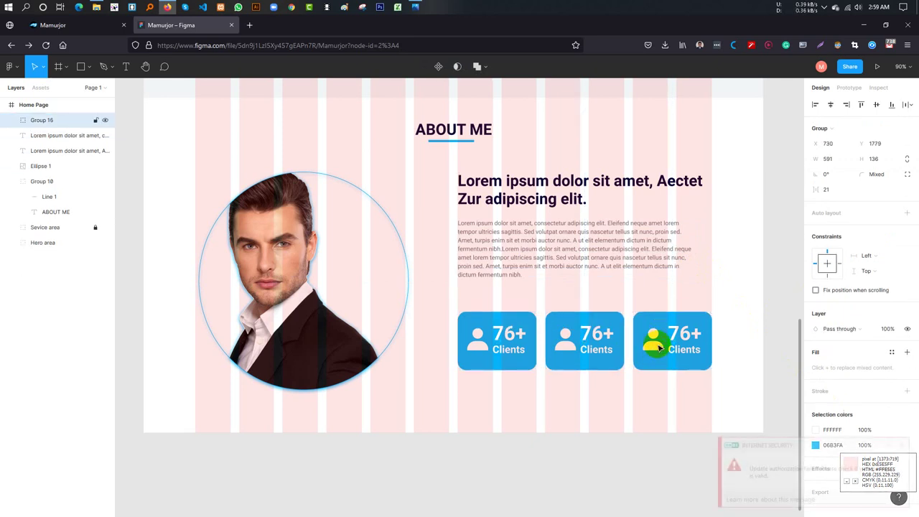
# - Try nudging the About Me paragraph down, then undo the move
pyautogui.click(629, 254)
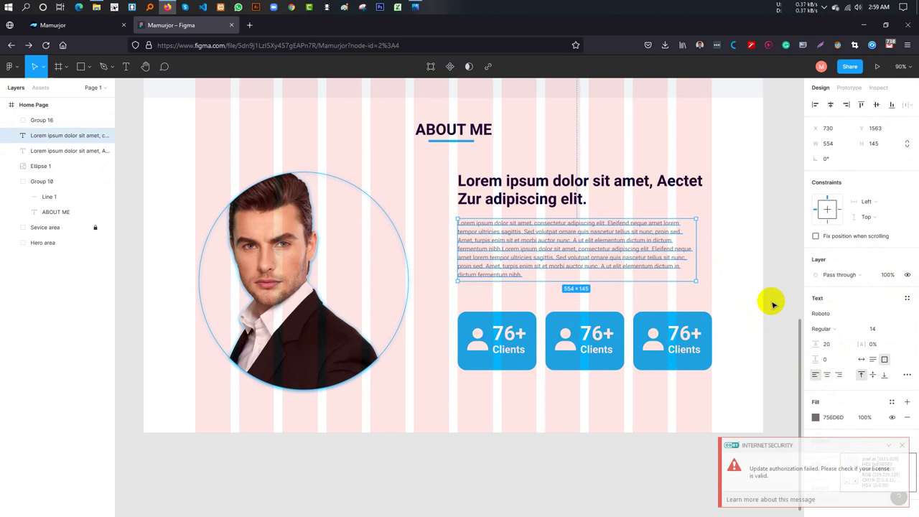
pyautogui.hotkey('shift', 'Down')
pyautogui.click(790, 275)
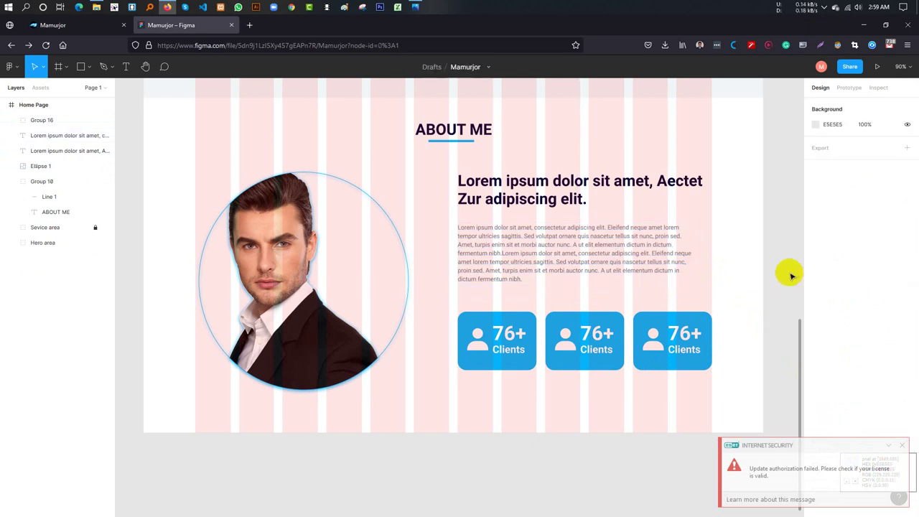
pyautogui.click(552, 267)
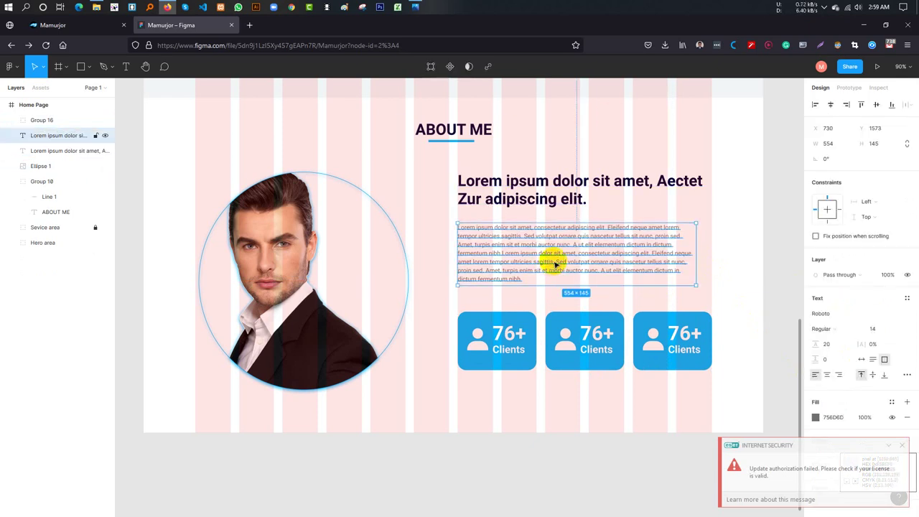
pyautogui.hotkey('ctrl', 'z')
# - Widen the About Me paragraph to about 575 px and set Justify alignment
pyautogui.click(759, 257)
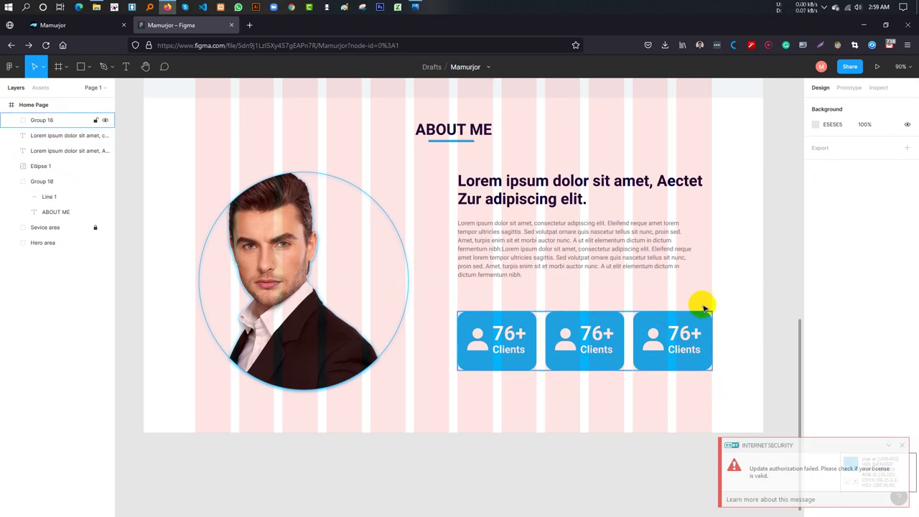
pyautogui.click(666, 242)
pyautogui.doubleClick(674, 244)
pyautogui.press('Escape')
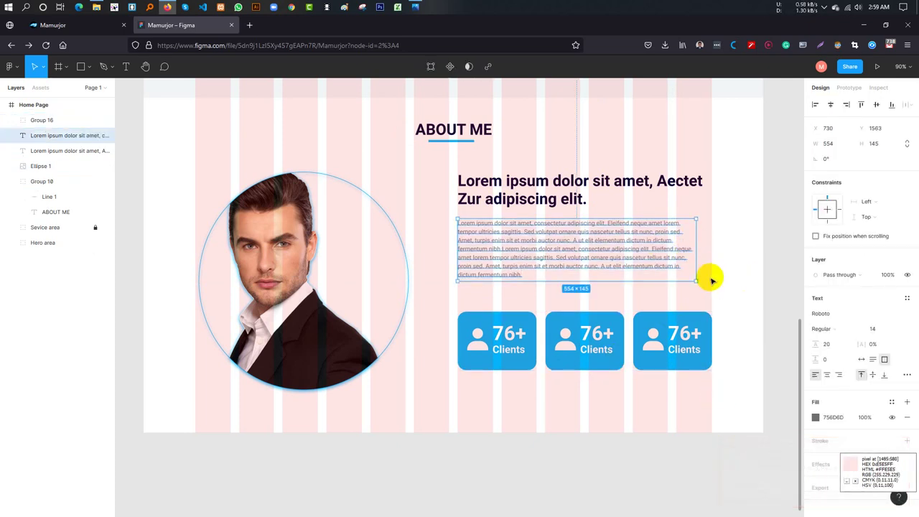
pyautogui.moveTo(697, 280); pyautogui.dragTo(710, 281)
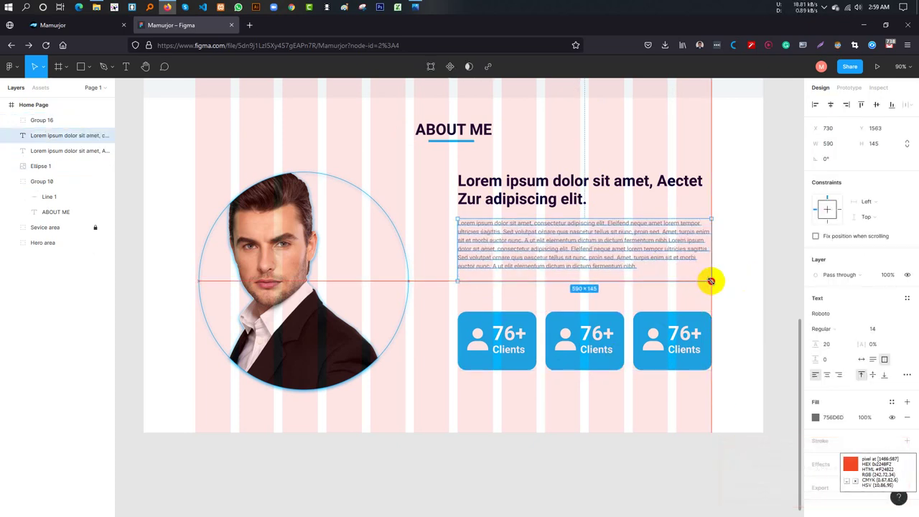
pyautogui.click(905, 374)
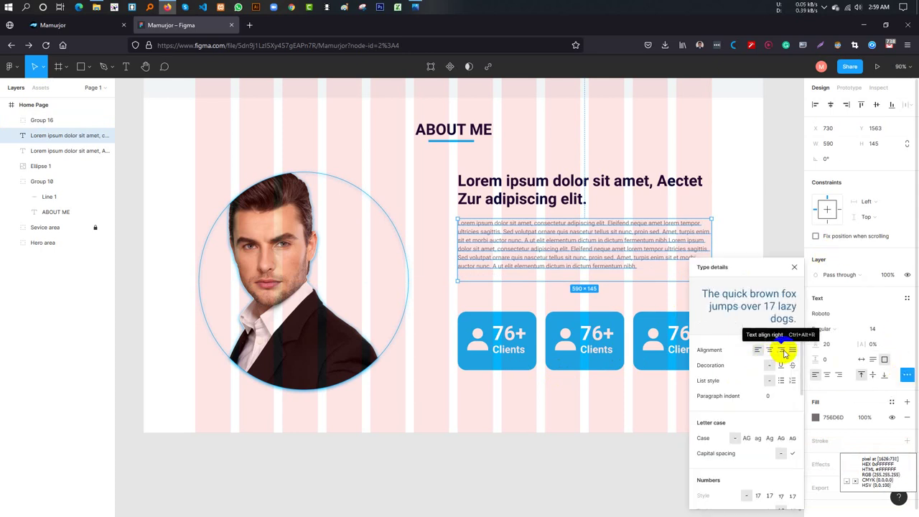
pyautogui.click(792, 350)
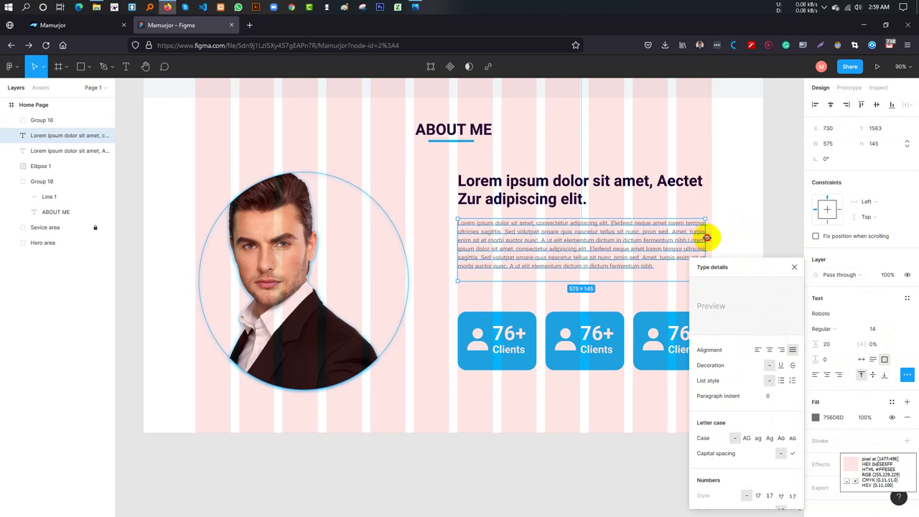
pyautogui.click(744, 246)
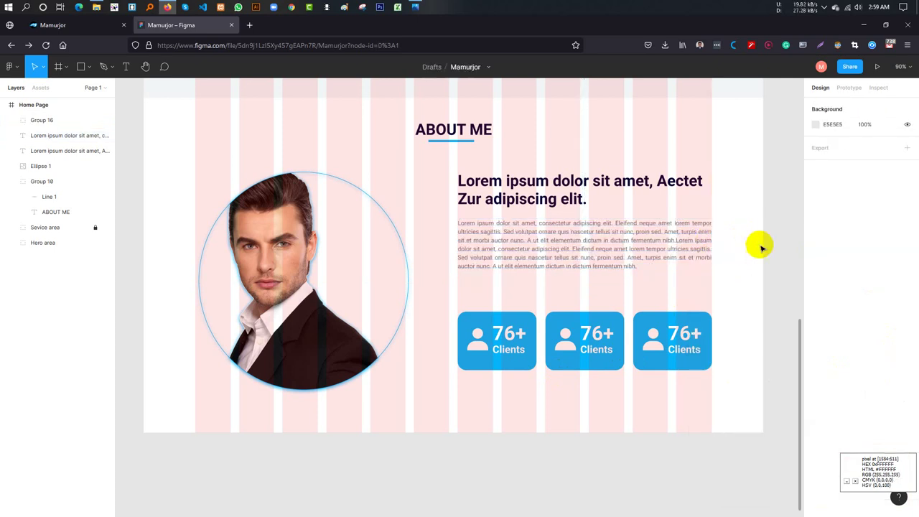
# - Hide the Home Page frame's 12-column layout grid
pyautogui.scroll(5, 498, 281)
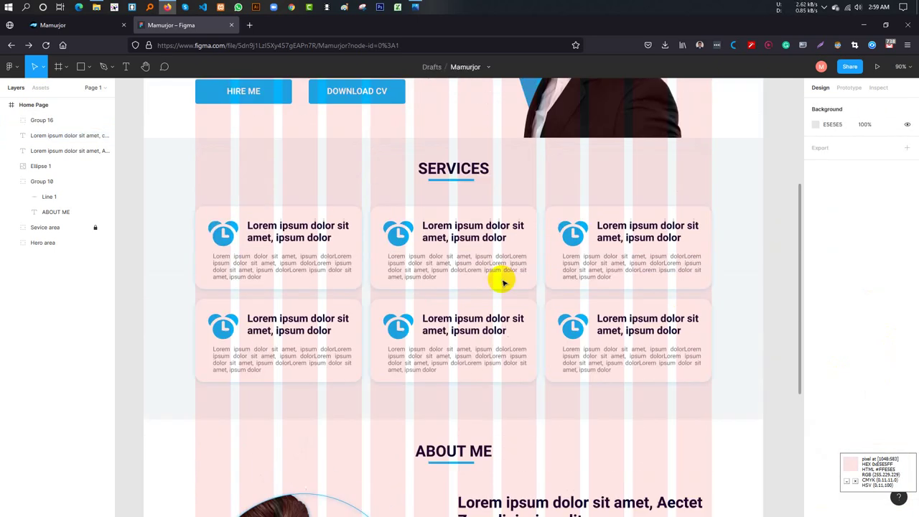
pyautogui.scroll(3, 508, 288)
pyautogui.scroll(2, 431, 230)
pyautogui.click(161, 192)
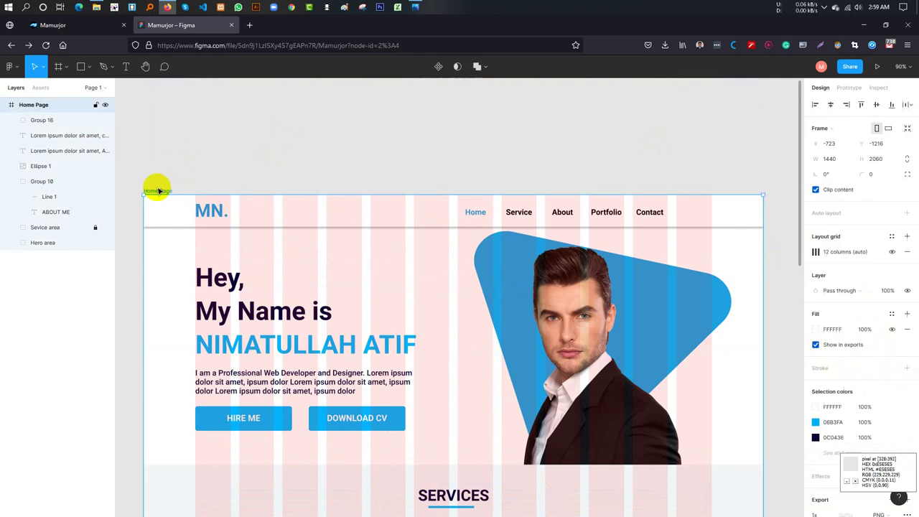
pyautogui.click(891, 252)
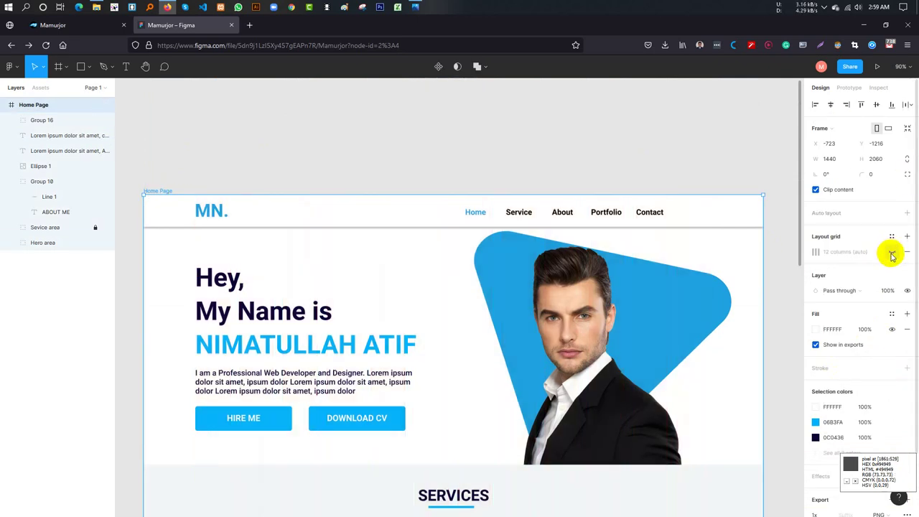
# - Scroll to About Me and open the portrait ellipse for editing
pyautogui.scroll(-2, 430, 303)
pyautogui.scroll(-4, 431, 305)
pyautogui.scroll(-1, 432, 310)
pyautogui.scroll(-2, 432, 310)
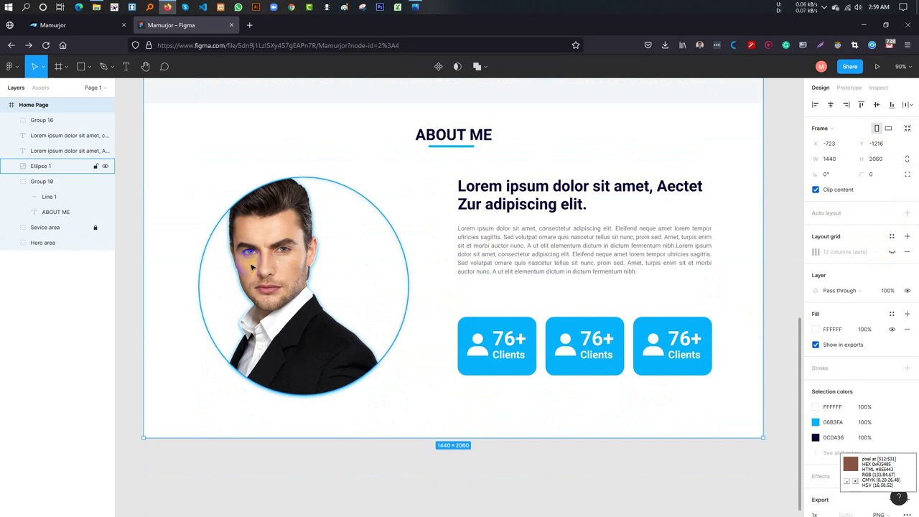
pyautogui.doubleClick(300, 314)
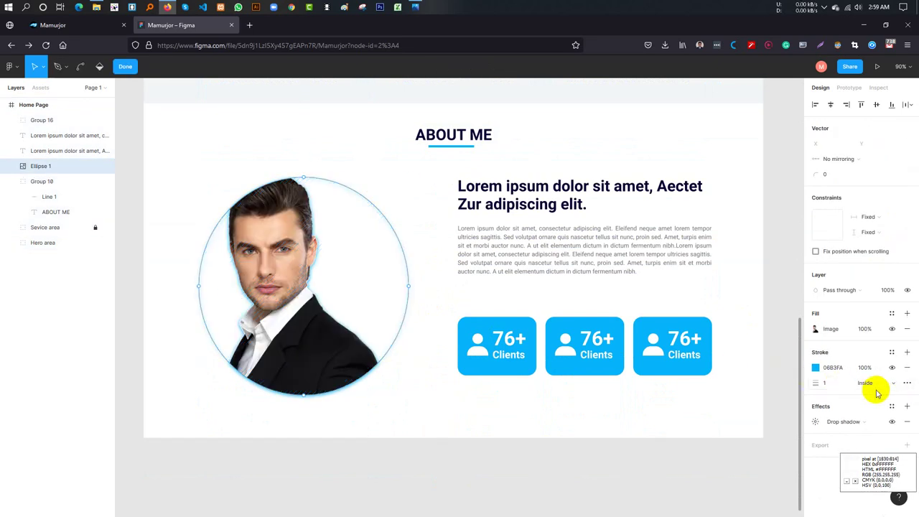
# - Add a trial drop shadow to the portrait circle
pyautogui.click(907, 421)
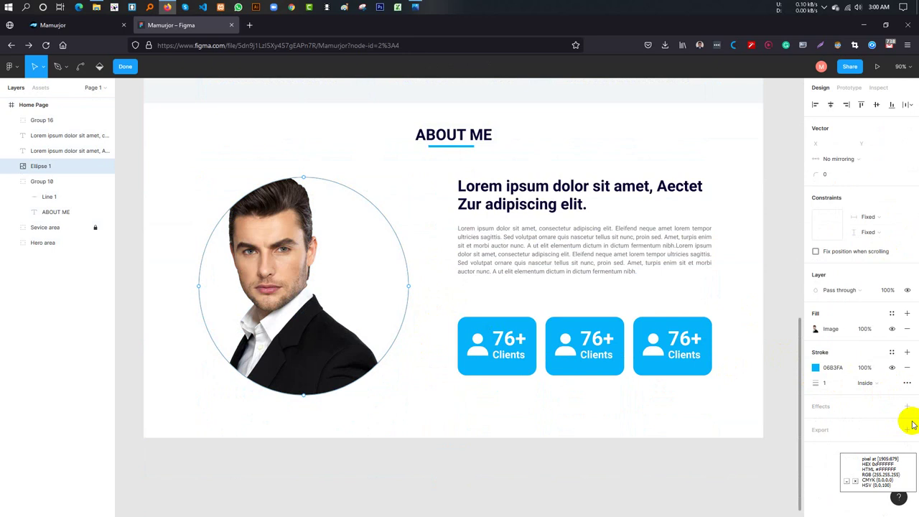
pyautogui.press('Escape')
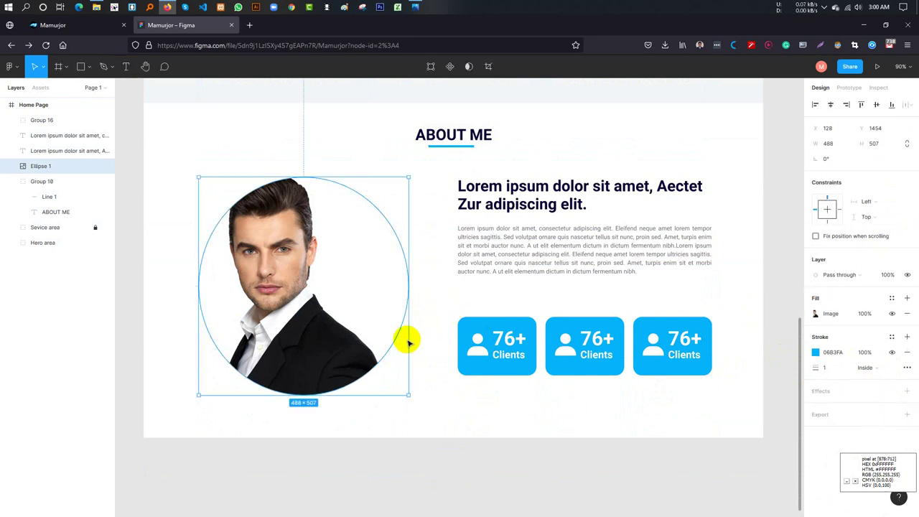
pyautogui.moveTo(861, 391)
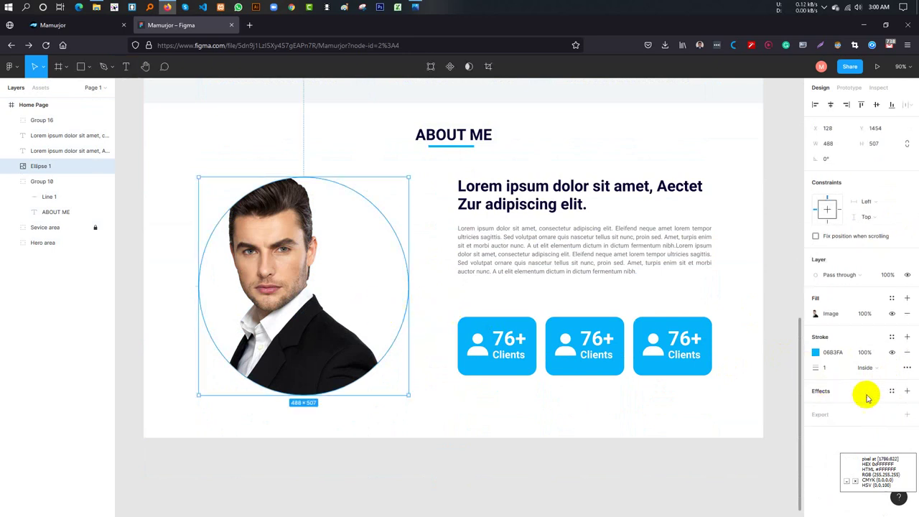
pyautogui.click(907, 392)
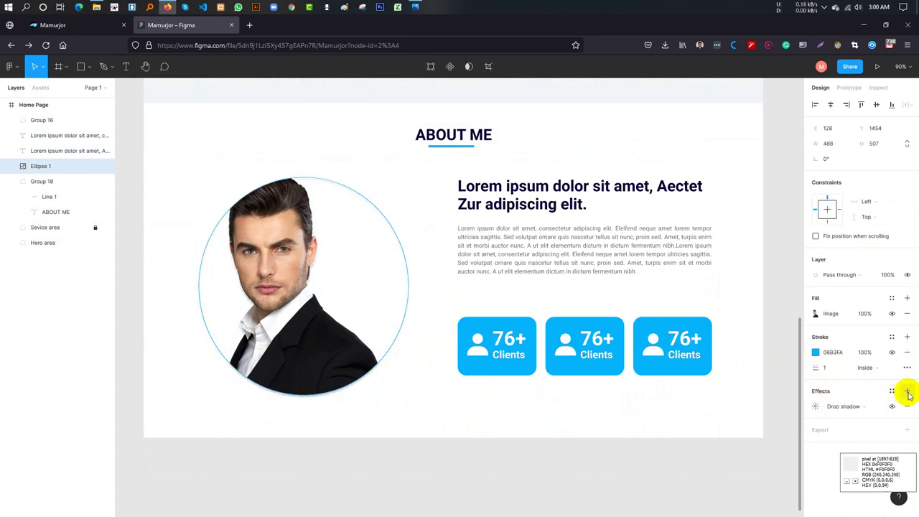
pyautogui.click(408, 436)
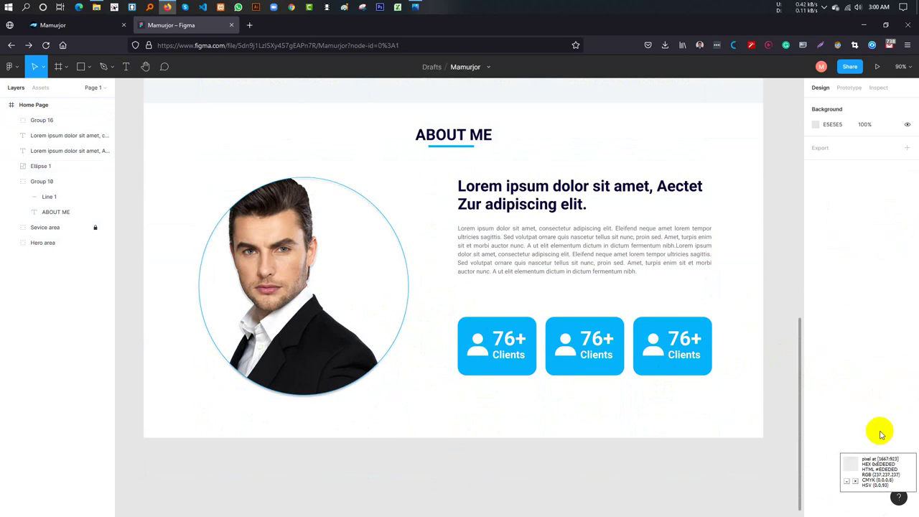
pyautogui.click(392, 343)
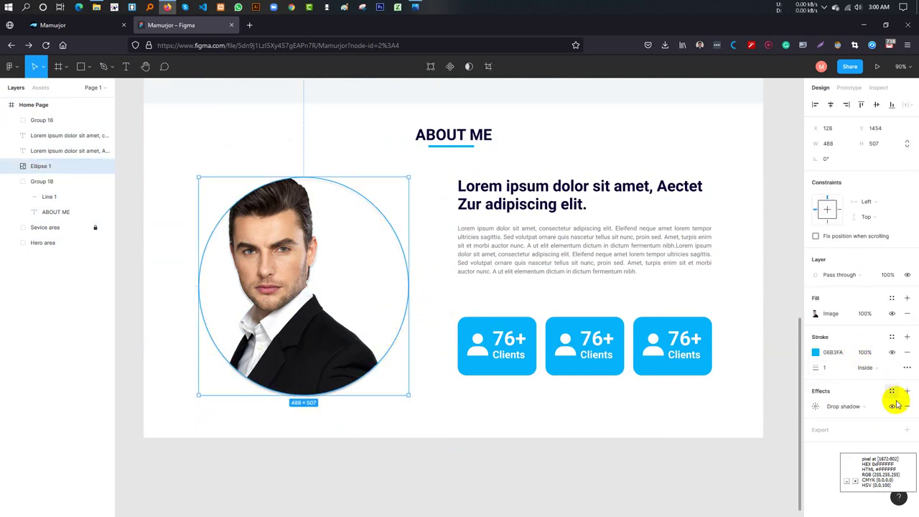
# - Set the shadow colour to the cards' blue 06B3FA and reset spread to 0
pyautogui.click(815, 407)
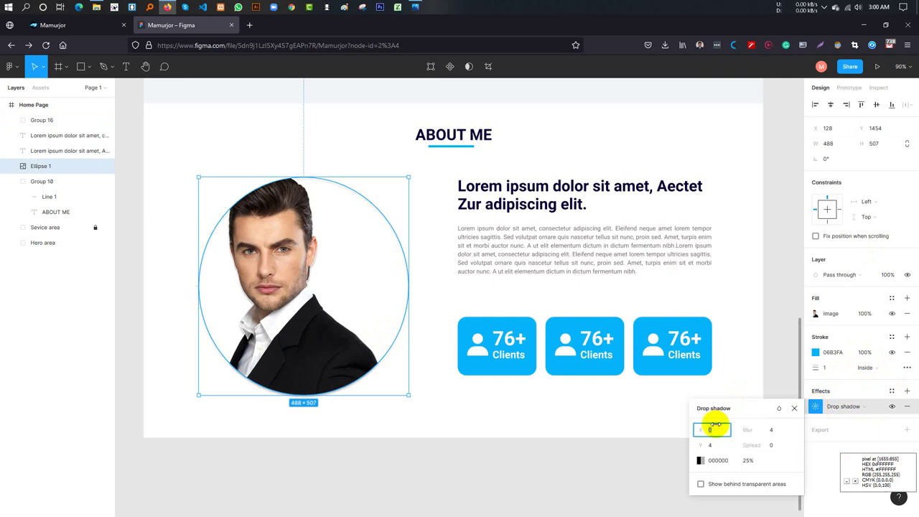
pyautogui.click(699, 460)
pyautogui.click(587, 410)
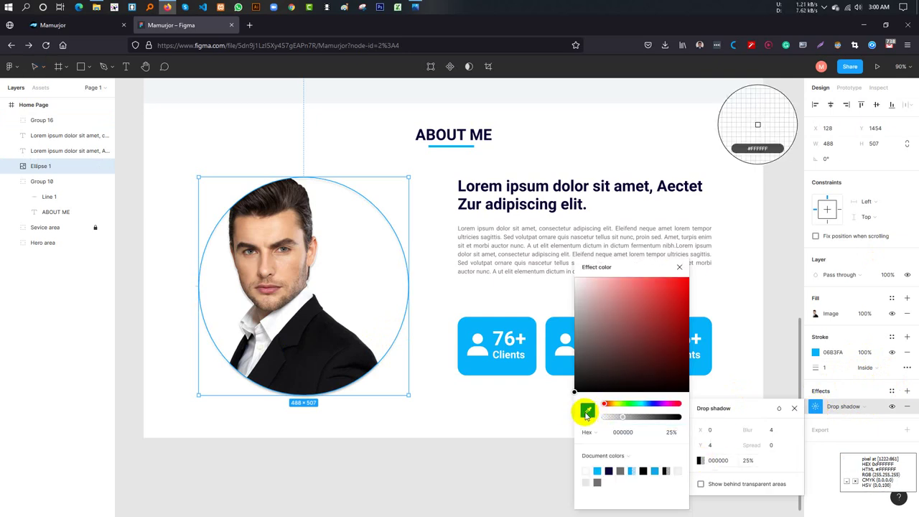
pyautogui.click(468, 329)
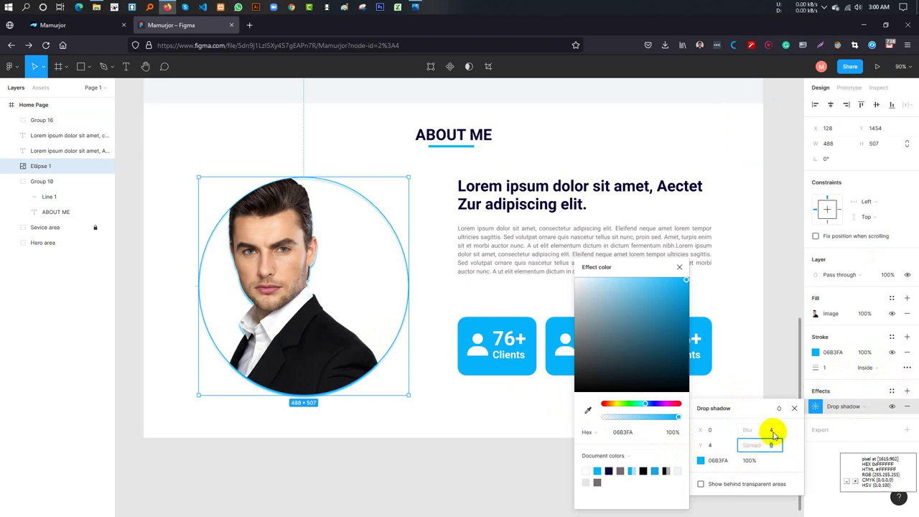
pyautogui.hotkey('shift', 'Tab')
pyautogui.press('Up')
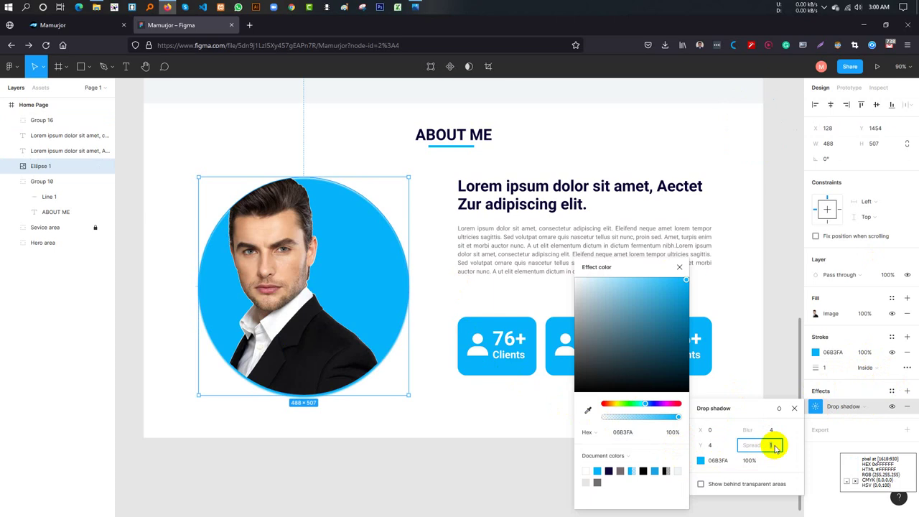
pyautogui.hotkey('shift', 'Up')
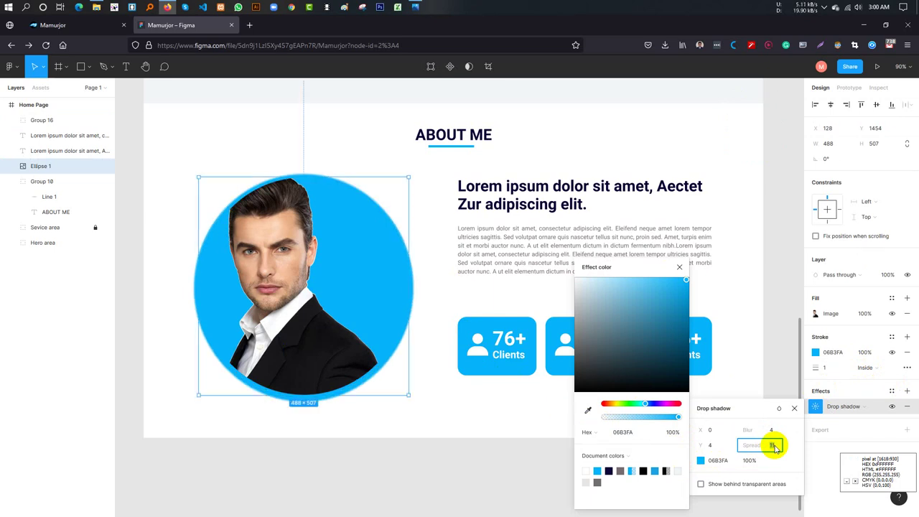
pyautogui.write('0')
pyautogui.press('Return')
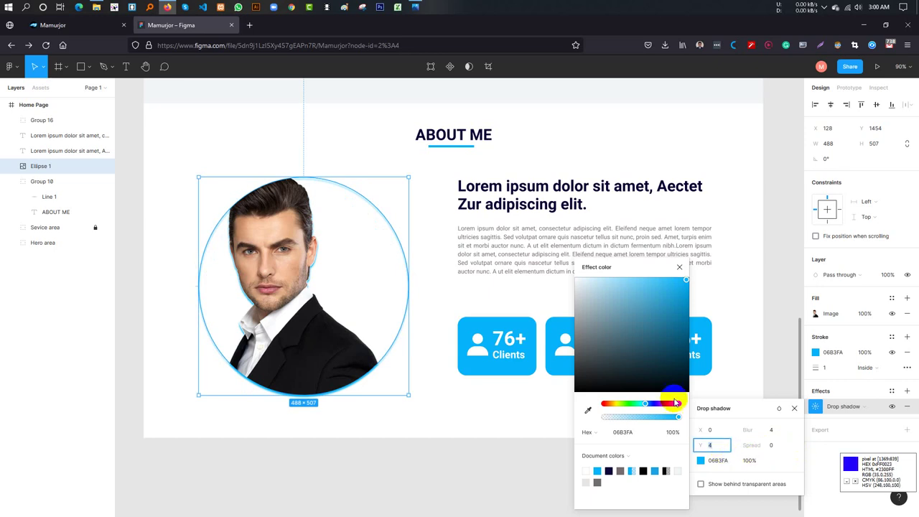
pyautogui.click(678, 267)
# - Experiment with the shadow blur and Y offset, then remove the drop shadow
pyautogui.click(773, 431)
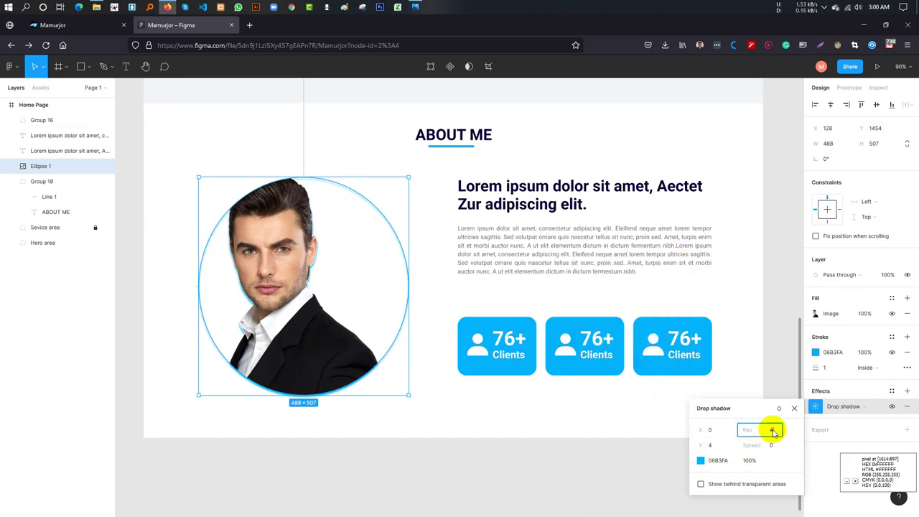
pyautogui.doubleClick(778, 431)
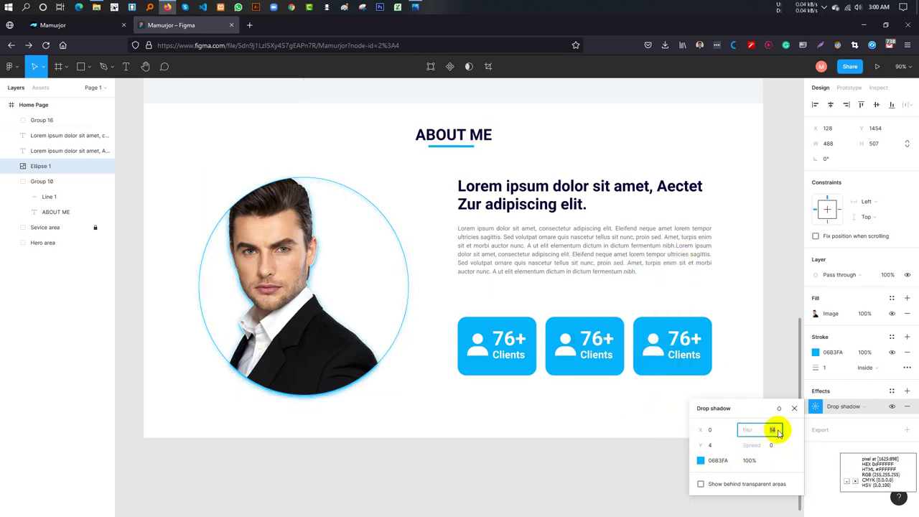
pyautogui.hotkey('shift', 'Up')
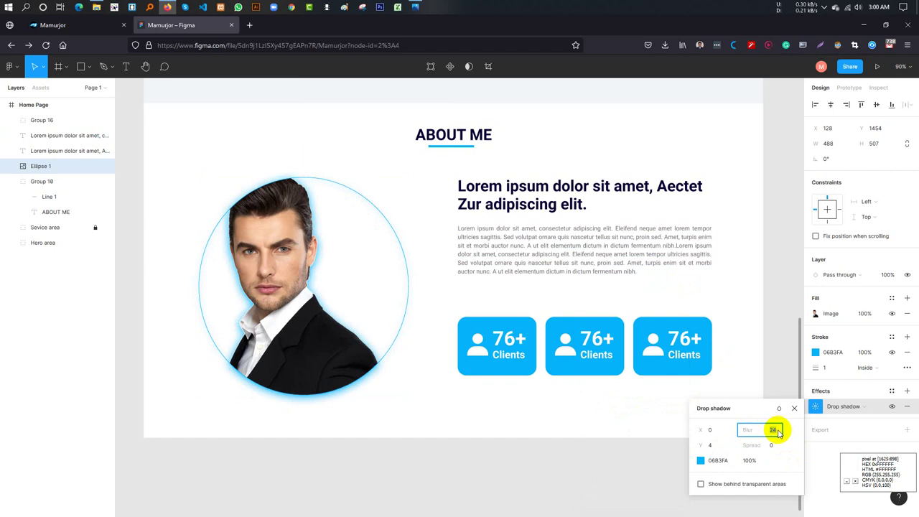
pyautogui.hotkey('shift', 'Down')
pyautogui.hotkey('shift', 'Down')
pyautogui.hotkey('shift', 'Up')
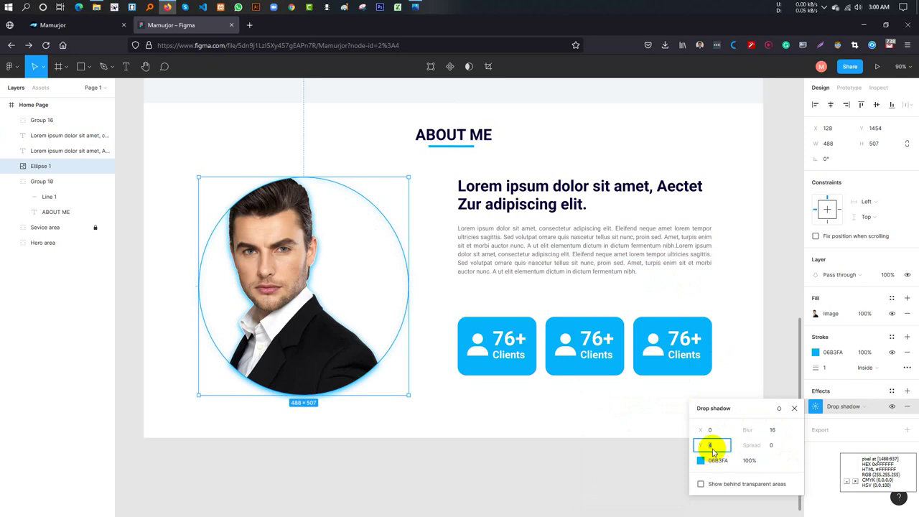
pyautogui.hotkey('shift', 'Down')
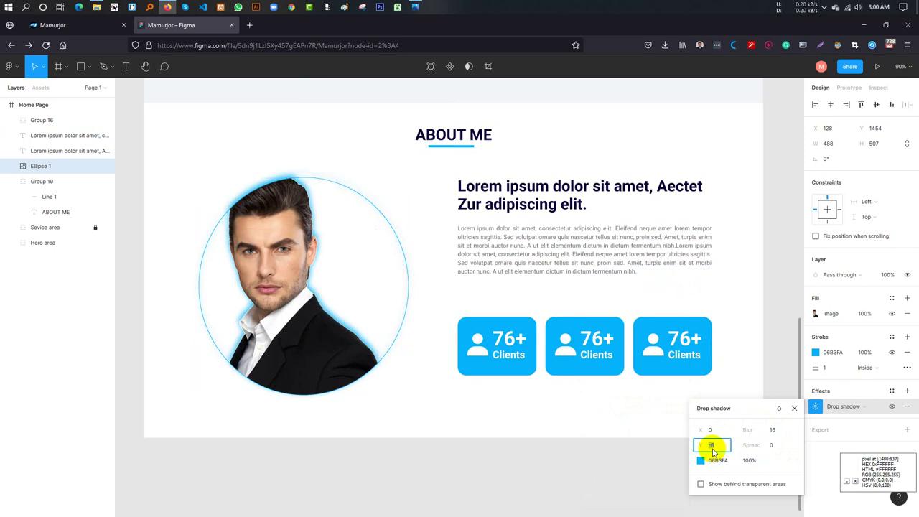
pyautogui.hotkey('shift', 'Up')
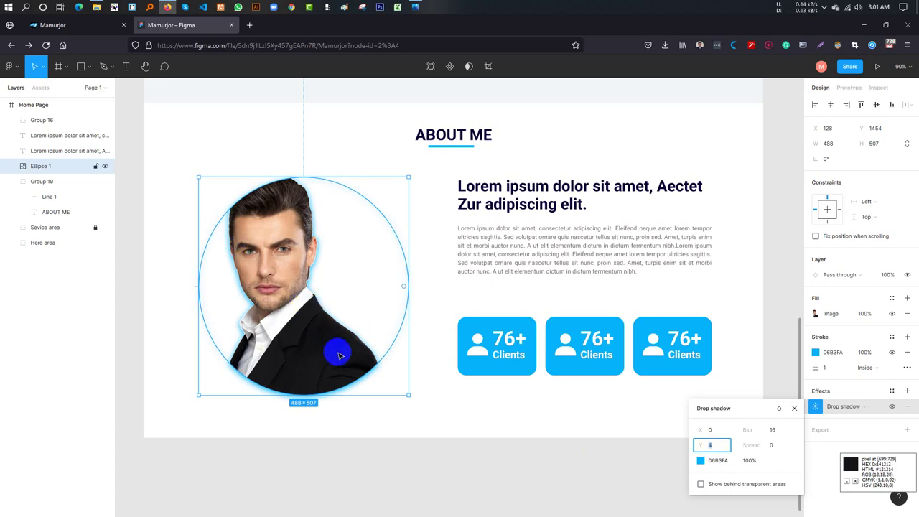
pyautogui.click(904, 409)
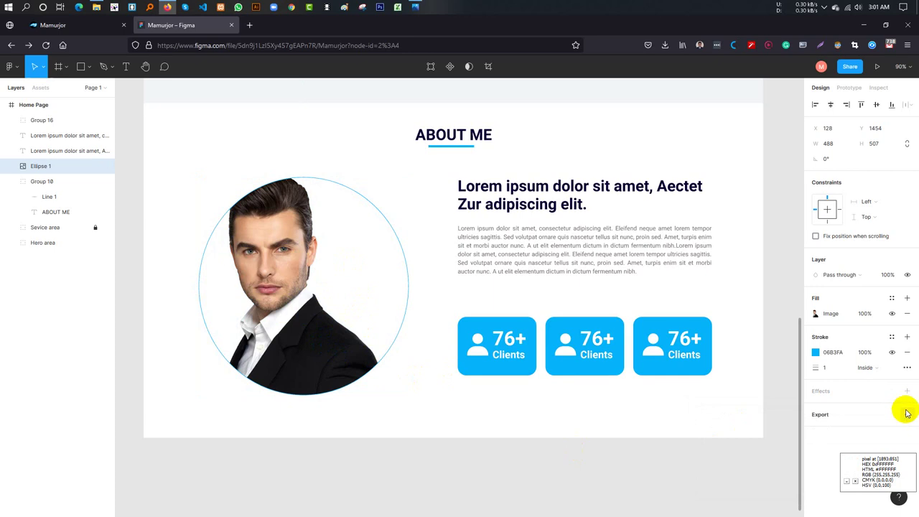
# - Set the portrait circle's blue outline stroke weight to 3
pyautogui.click(523, 450)
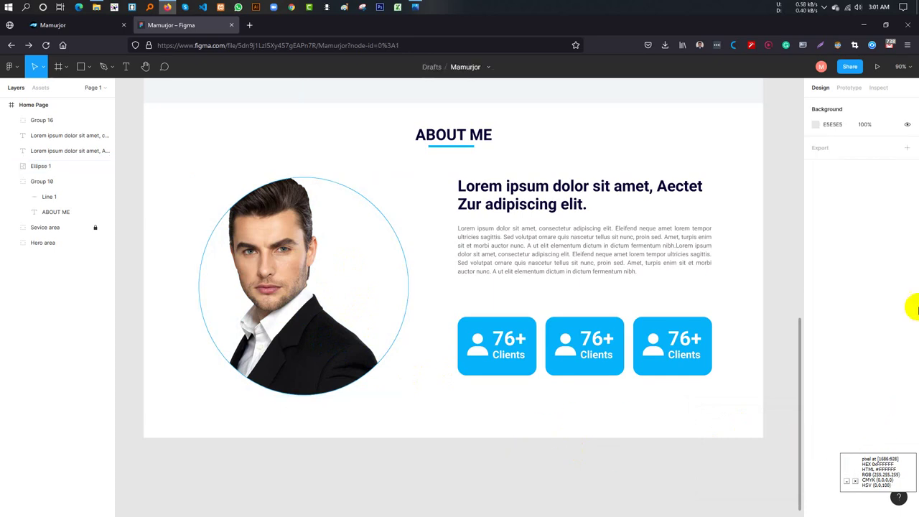
pyautogui.click(398, 241)
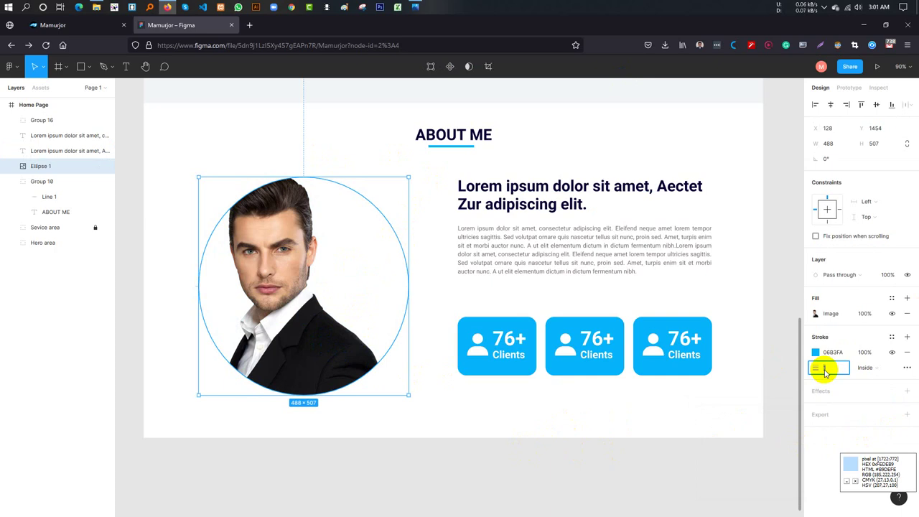
pyautogui.write('8')
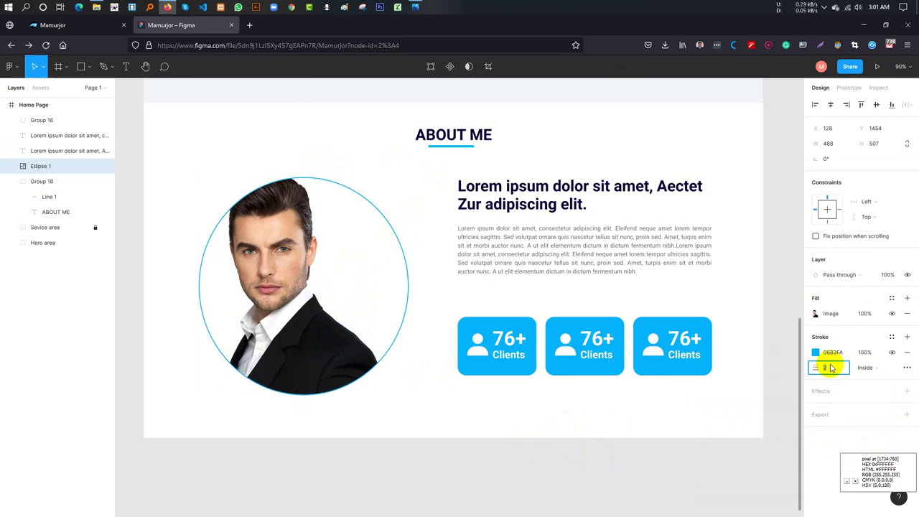
pyautogui.press('Return')
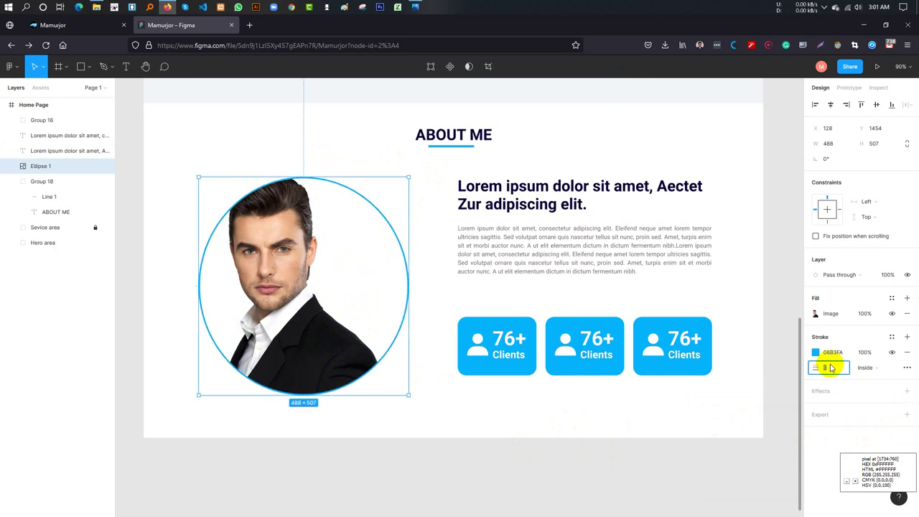
pyautogui.click(834, 352)
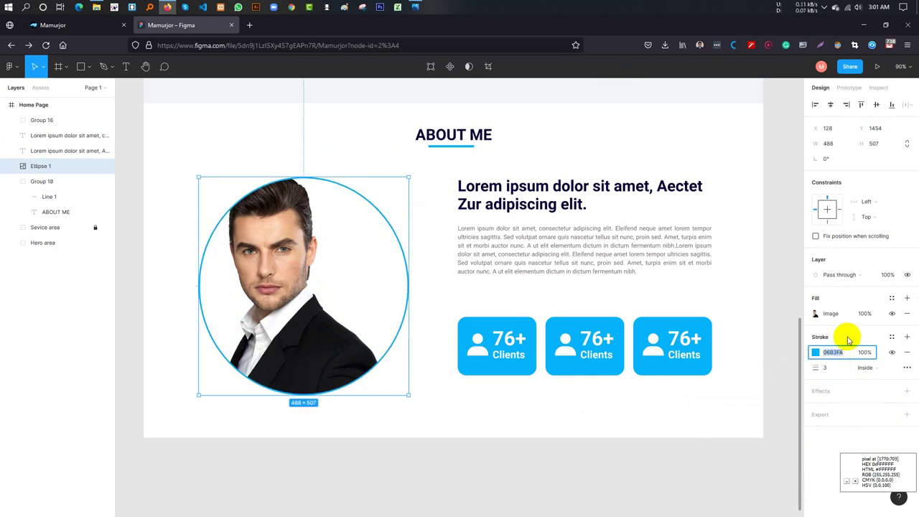
# - Move the About Me body paragraph slightly lower to y 1586
pyautogui.click(780, 378)
pyautogui.click(594, 255)
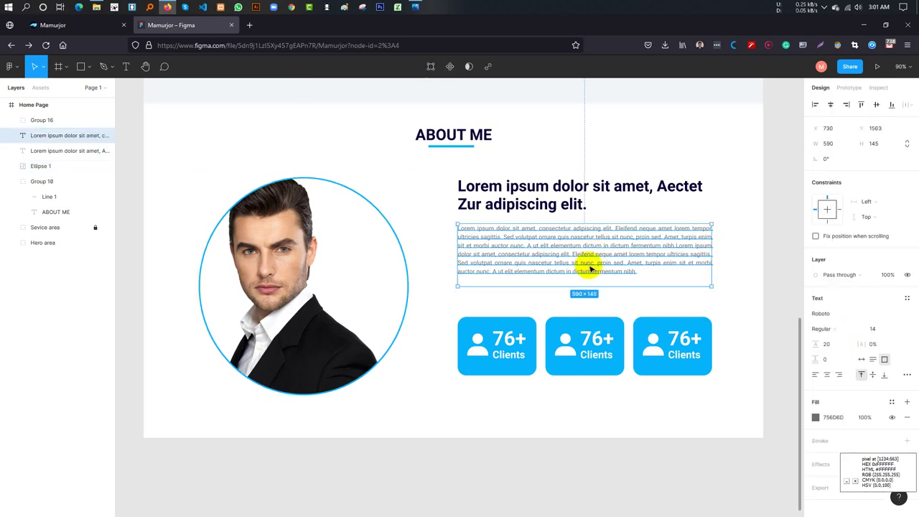
pyautogui.moveTo(588, 267); pyautogui.dragTo(582, 273)
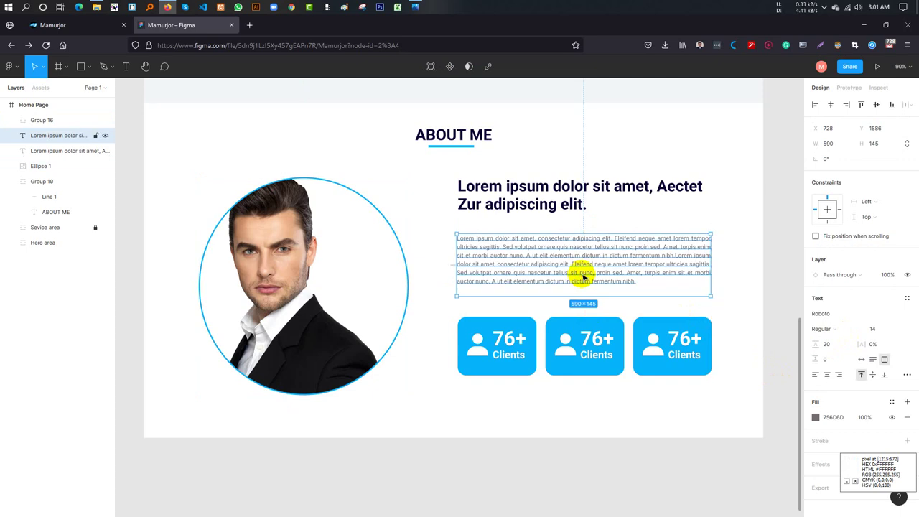
pyautogui.click(779, 300)
pyautogui.click(550, 205)
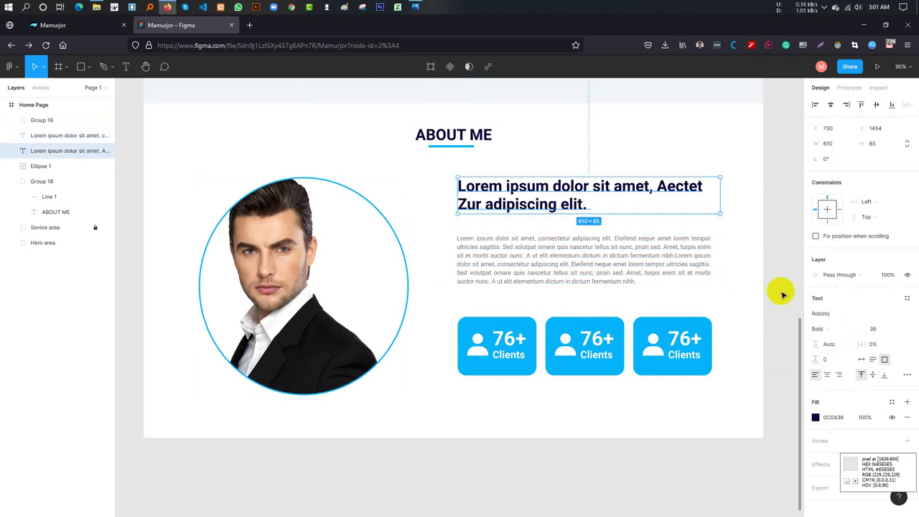
pyautogui.click(782, 295)
pyautogui.scroll(3, 588, 298)
pyautogui.scroll(-3, 578, 294)
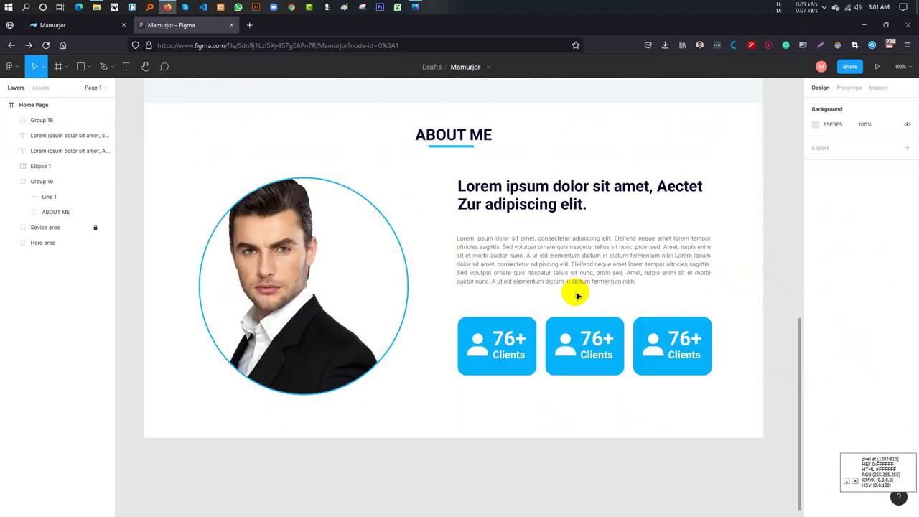
pyautogui.scroll(3, 577, 295)
pyautogui.scroll(5, 578, 294)
pyautogui.scroll(2, 578, 294)
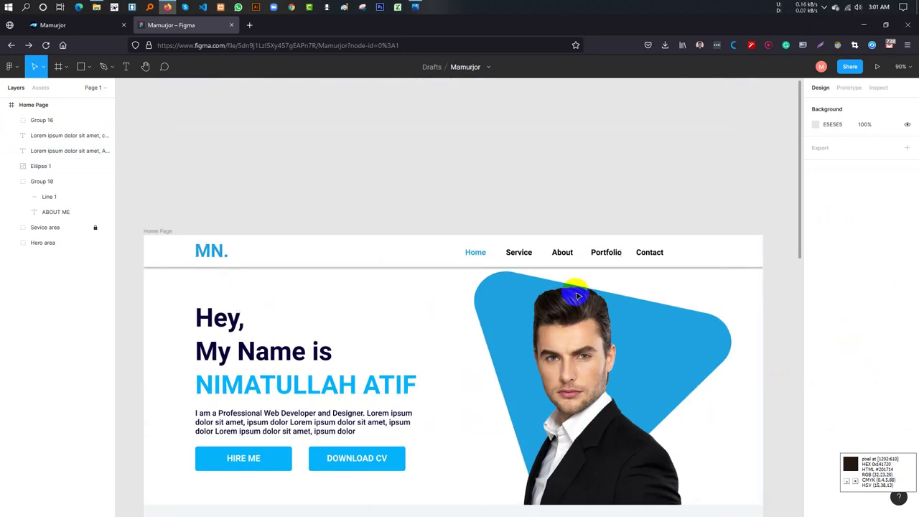
pyautogui.scroll(-2, 577, 294)
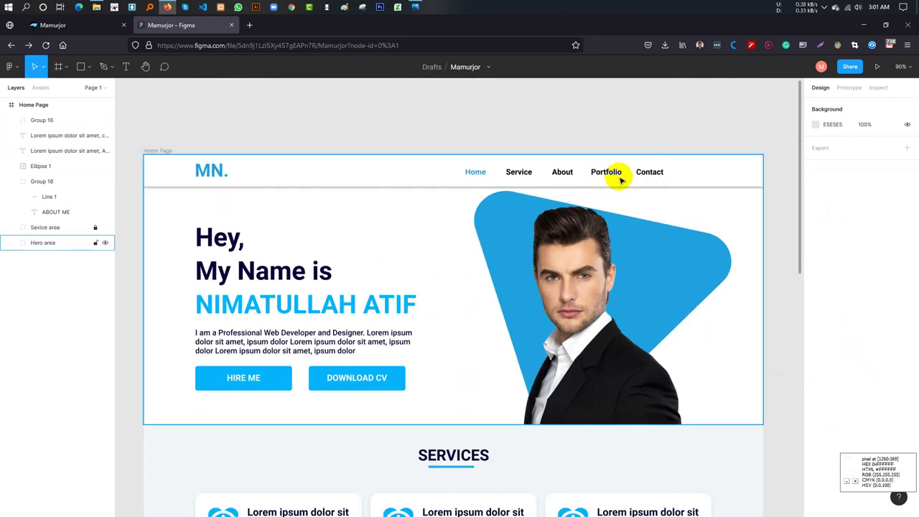
pyautogui.scroll(-3, 563, 280)
pyautogui.scroll(-3, 560, 279)
pyautogui.scroll(-3, 563, 280)
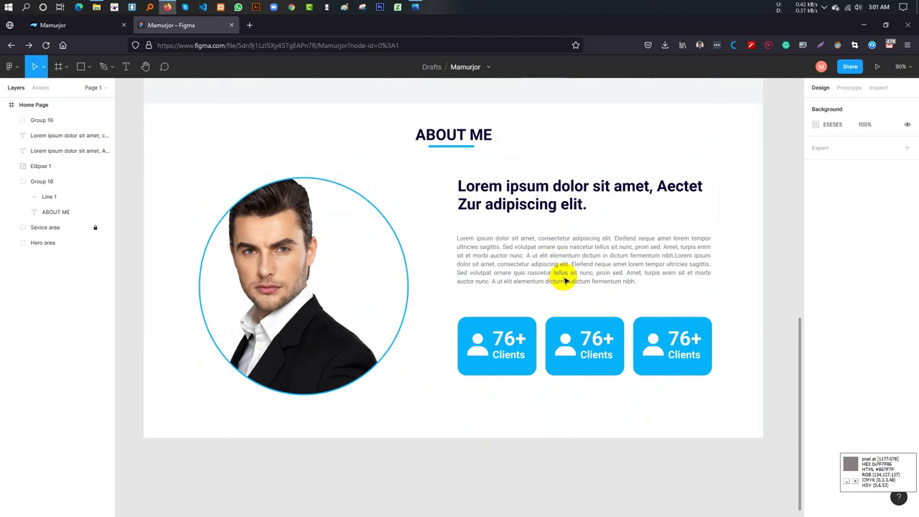
pyautogui.scroll(-1, 565, 280)
pyautogui.scroll(3, 455, 303)
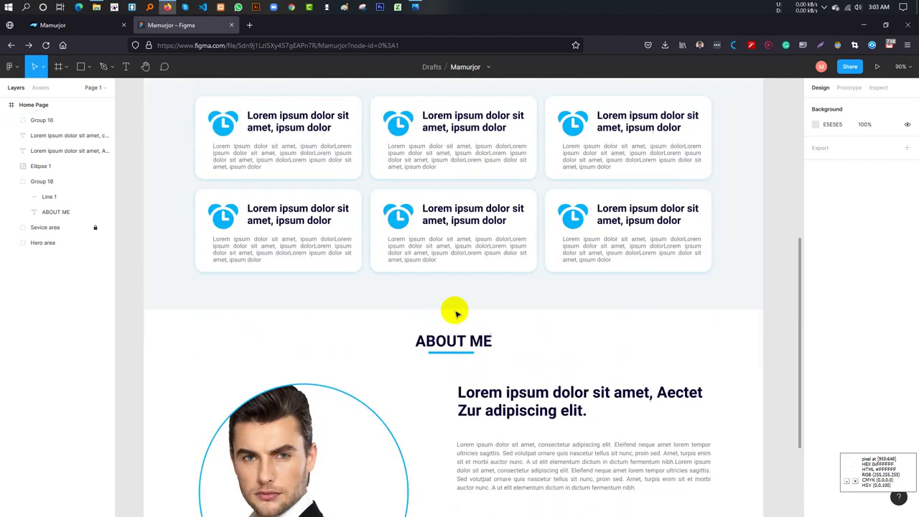
pyautogui.scroll(4, 550, 314)
pyautogui.scroll(3, 252, 201)
# - Show the Home Page layout grid and move the hero menu right to x 844
pyautogui.click(155, 280)
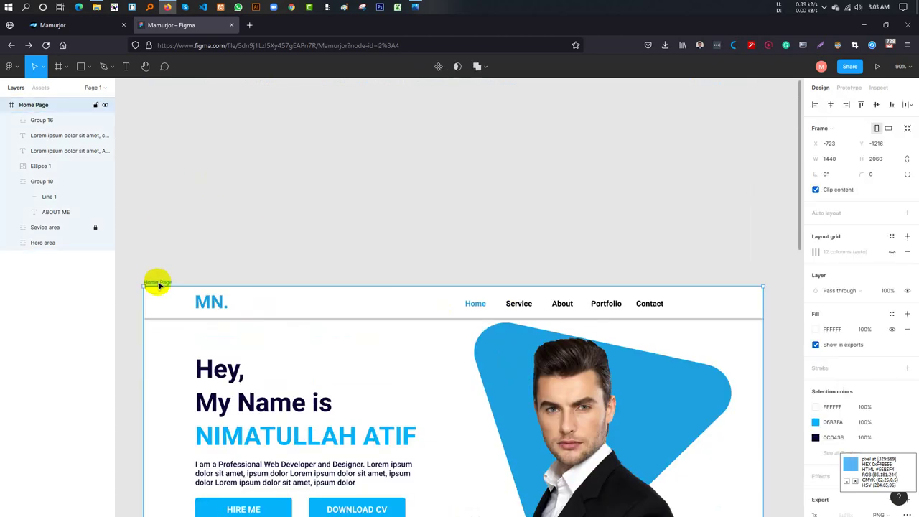
pyautogui.click(891, 252)
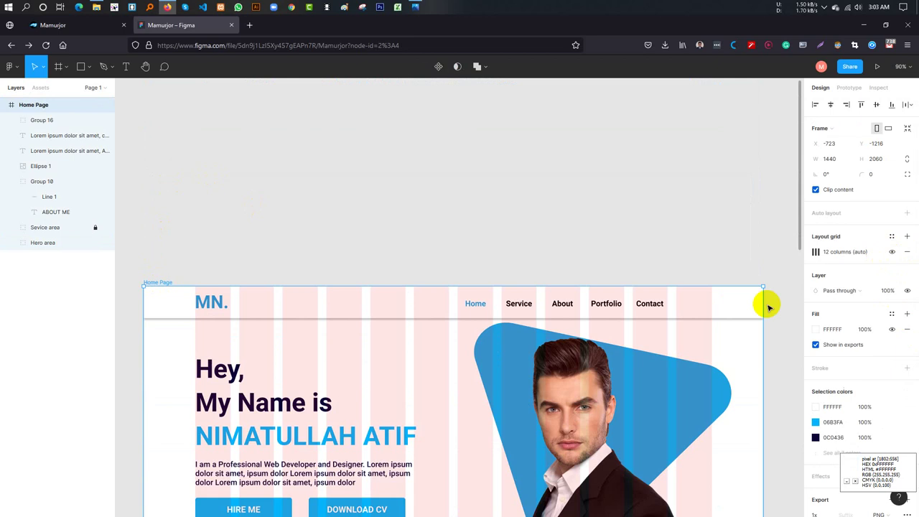
pyautogui.click(578, 306)
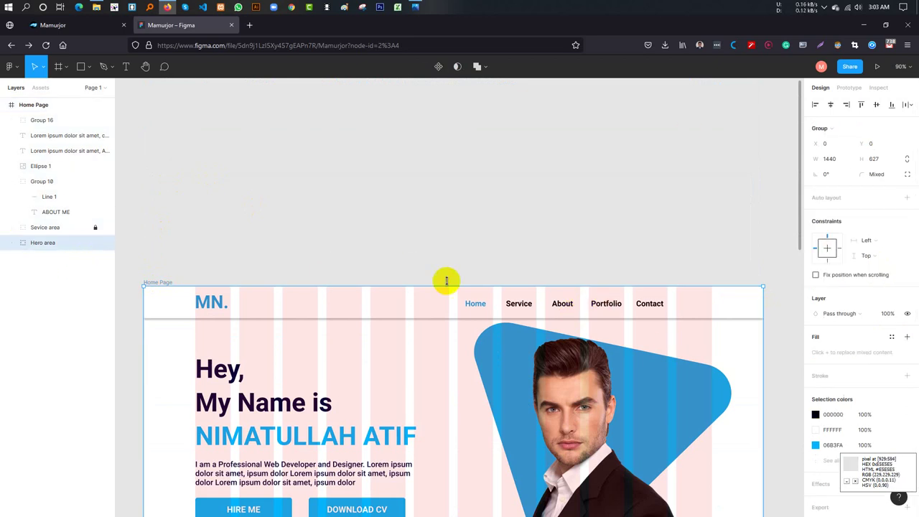
pyautogui.click(16, 243)
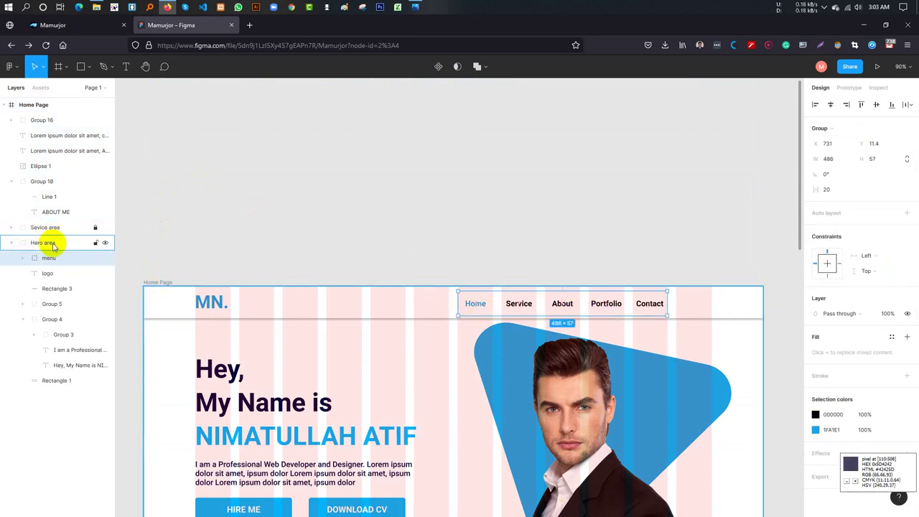
pyautogui.click(485, 304)
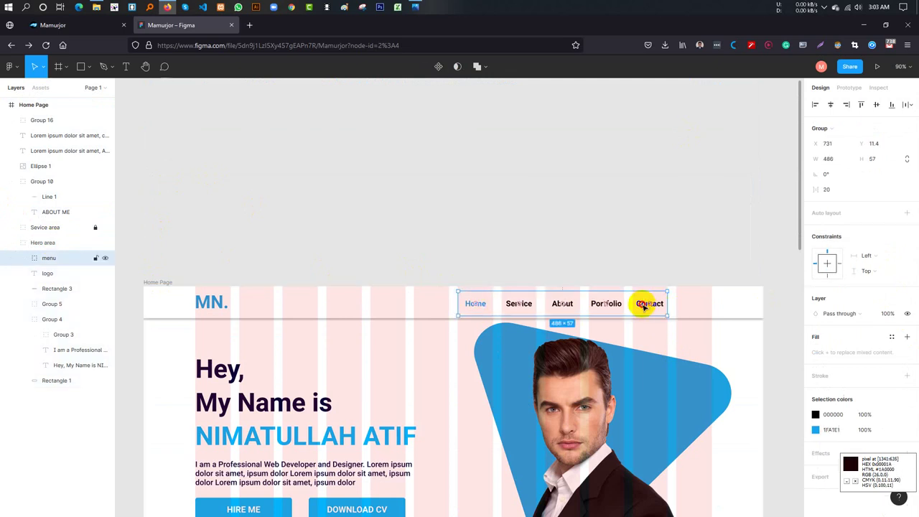
pyautogui.moveTo(644, 305); pyautogui.dragTo(693, 304)
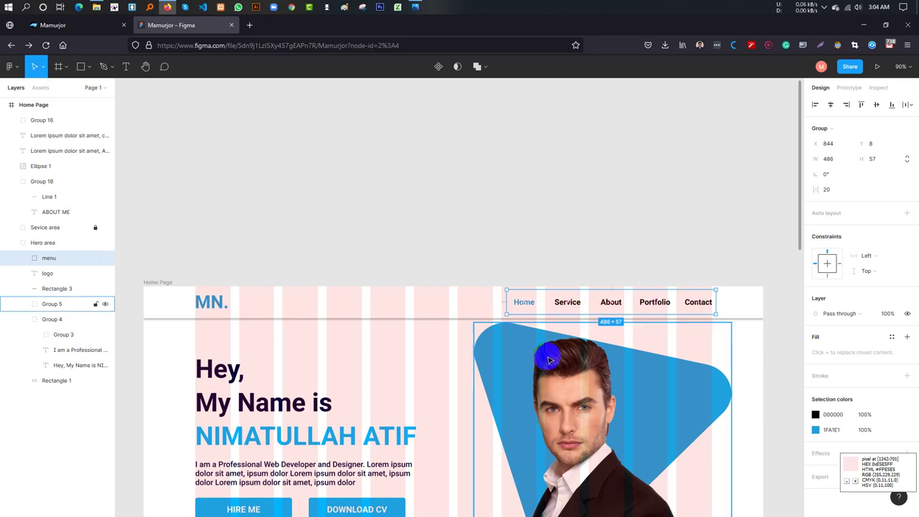
# - Collapse the Hero area group's layers and lock the Hero area
pyautogui.scroll(-3, 524, 349)
pyautogui.scroll(-4, 504, 368)
pyautogui.scroll(-4, 505, 367)
pyautogui.scroll(-3, 459, 365)
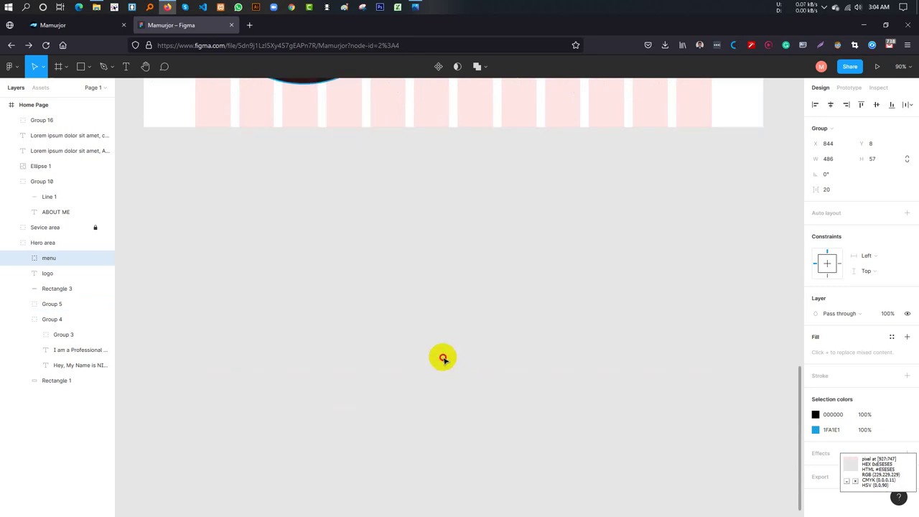
pyautogui.click(439, 359)
pyautogui.scroll(3, 434, 360)
pyautogui.scroll(1, 387, 355)
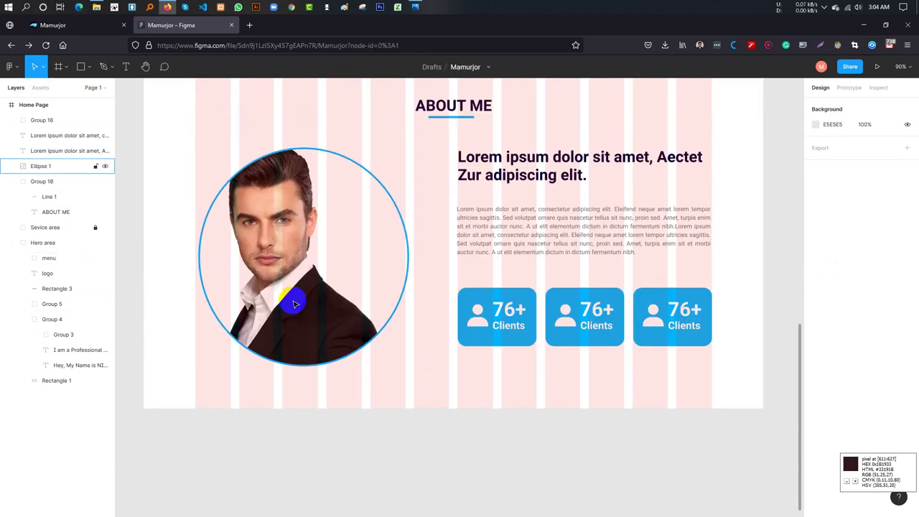
pyautogui.scroll(2, 293, 302)
pyautogui.scroll(2, 441, 301)
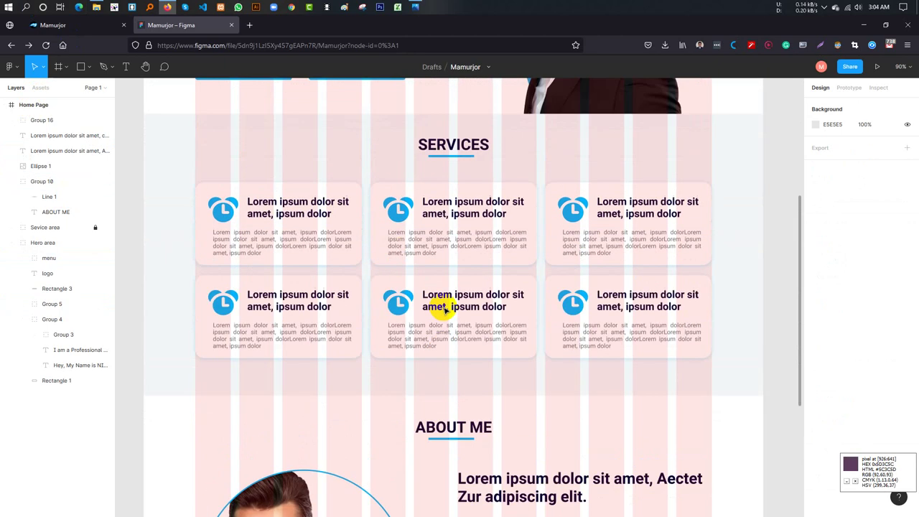
pyautogui.scroll(-3, 445, 314)
pyautogui.scroll(2, 445, 319)
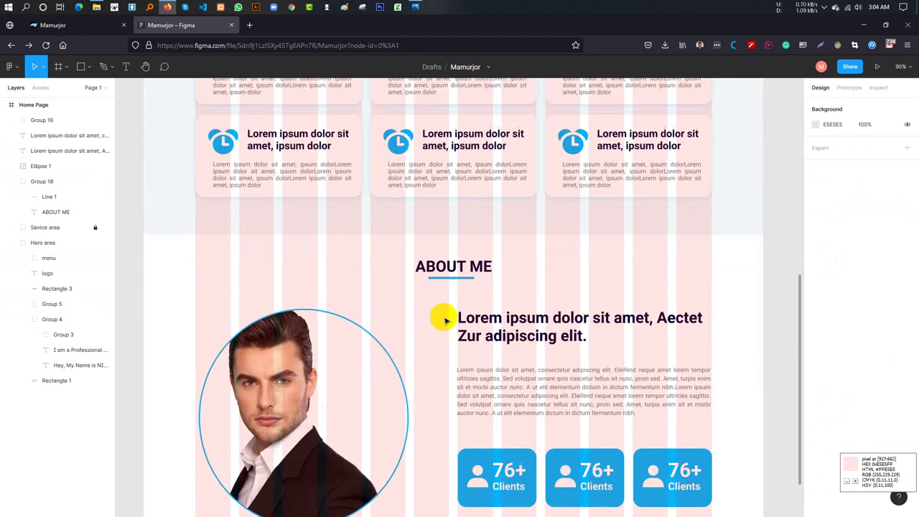
pyautogui.moveTo(43, 243)
pyautogui.click(16, 245)
pyautogui.click(11, 243)
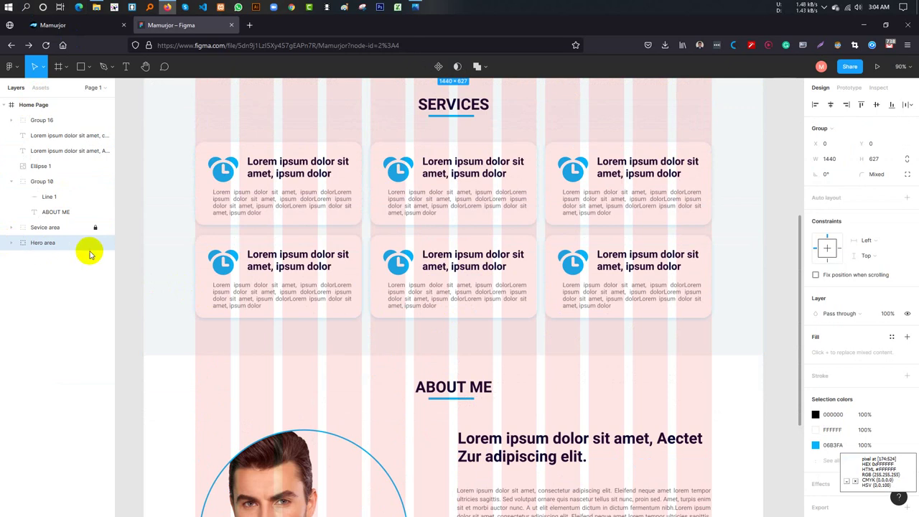
pyautogui.click(95, 243)
pyautogui.click(21, 228)
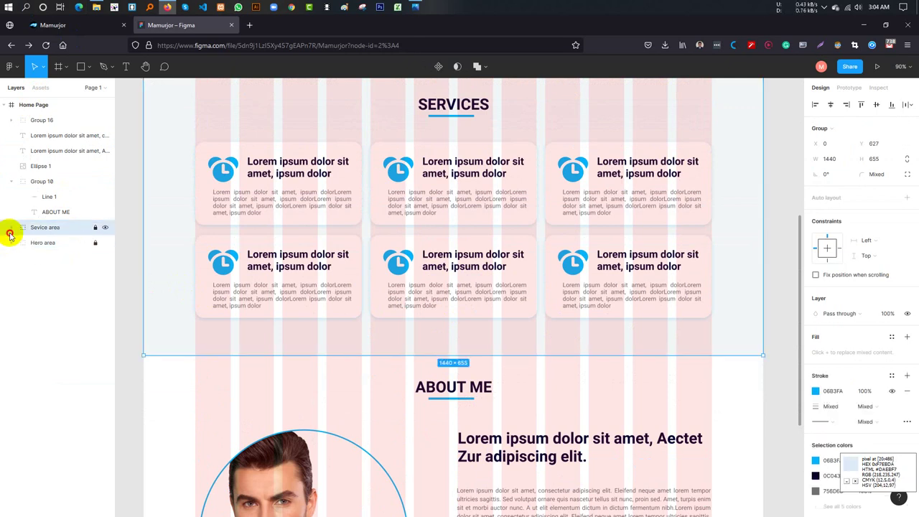
# - Expand Sevice area, collapse Group 10 and select background Rectangle 4
pyautogui.click(10, 230)
pyautogui.click(22, 243)
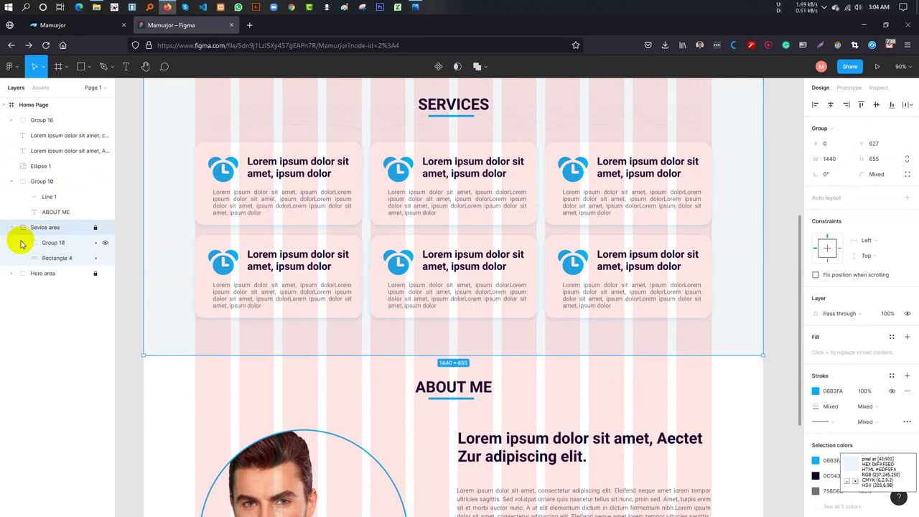
pyautogui.click(43, 260)
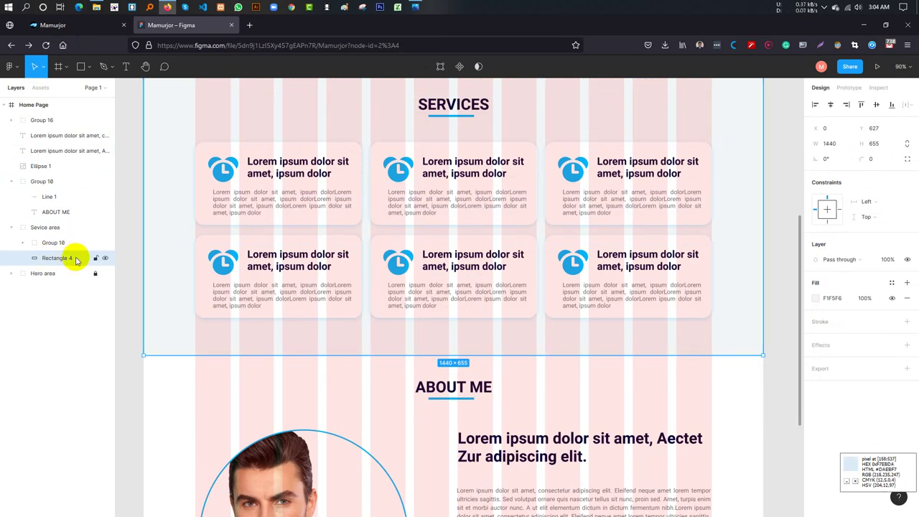
# - Duplicate Rectangle 4 as Rectangle 5 and move it below About Me, outside the frame
pyautogui.moveTo(174, 319)
pyautogui.moveTo(170, 332); pyautogui.dragTo(152, 342)
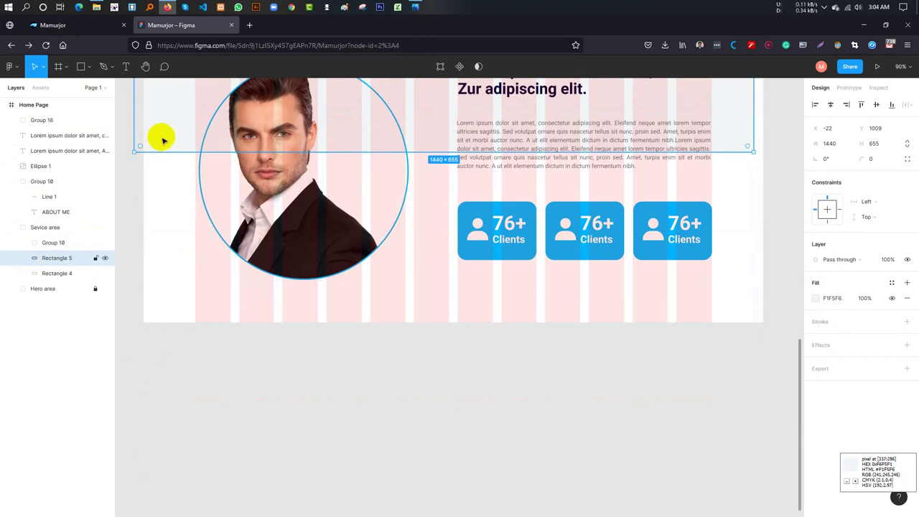
pyautogui.moveTo(162, 139)
pyautogui.mouseDown()
pyautogui.moveTo(268, 290)
pyautogui.moveTo(281, 282)
pyautogui.mouseUp()
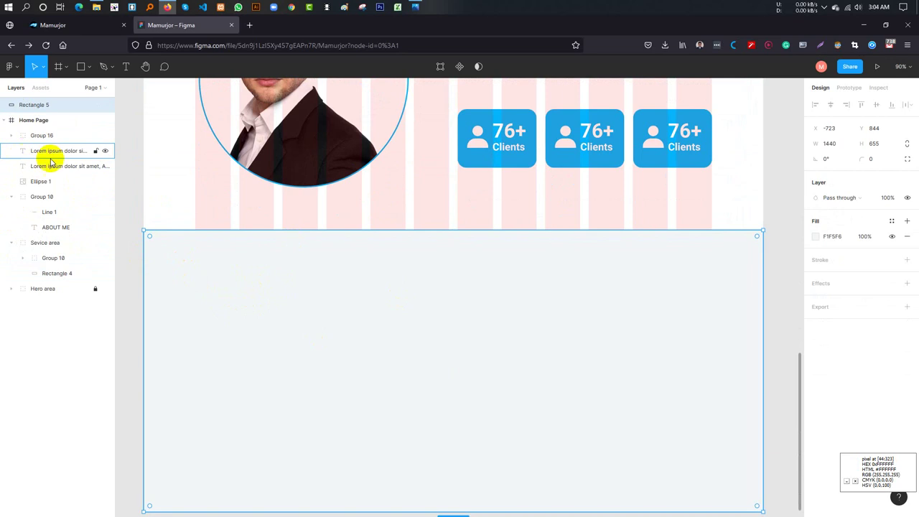
# - Collapse Group 10 and Group 16 and inspect the About Me card, portrait and heading layers
pyautogui.scroll(5, 244, 252)
pyautogui.scroll(-2, 244, 256)
pyautogui.scroll(-1, 243, 258)
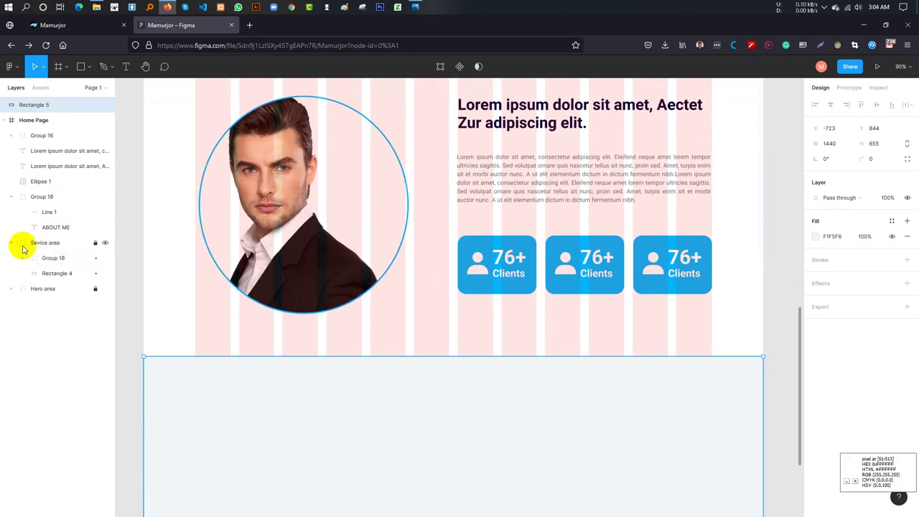
pyautogui.click(11, 196)
pyautogui.click(11, 134)
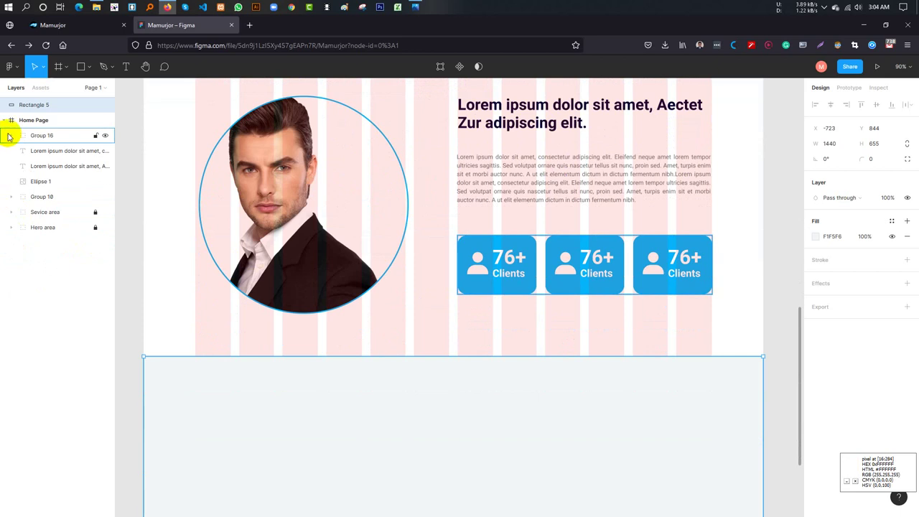
pyautogui.click(10, 135)
pyautogui.click(23, 137)
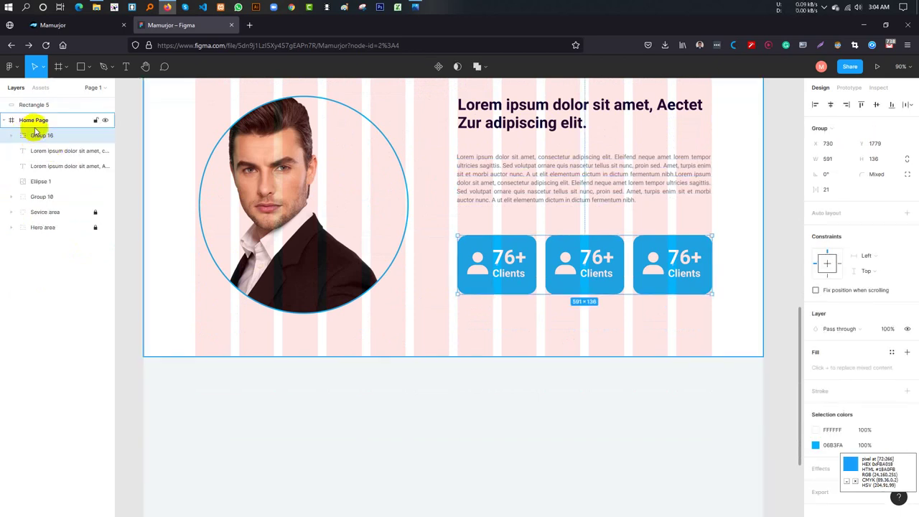
pyautogui.scroll(3, 537, 265)
pyautogui.scroll(-3, 537, 266)
pyautogui.click(37, 181)
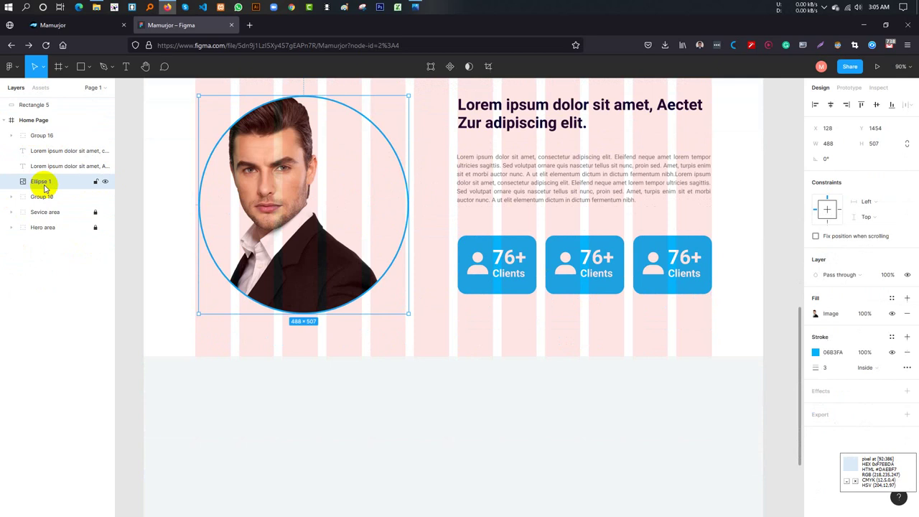
pyautogui.click(12, 135)
pyautogui.click(45, 136)
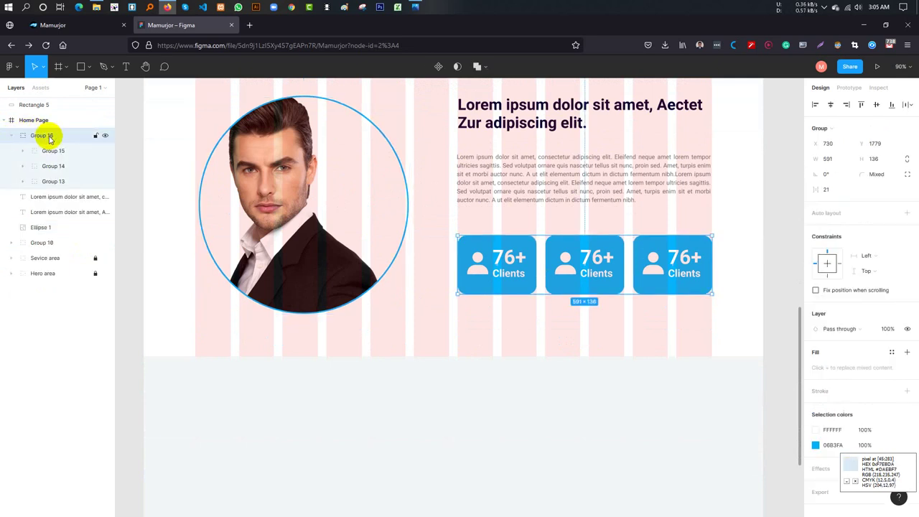
pyautogui.click(53, 228)
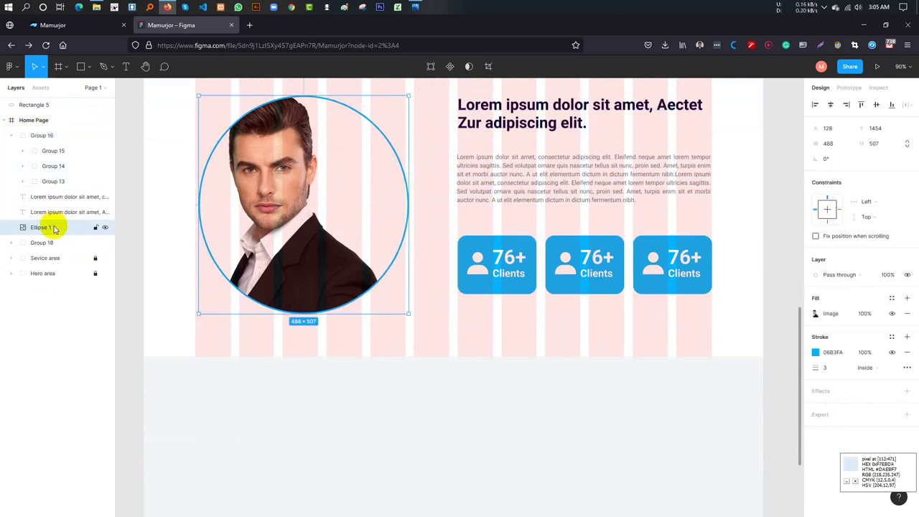
pyautogui.click(40, 245)
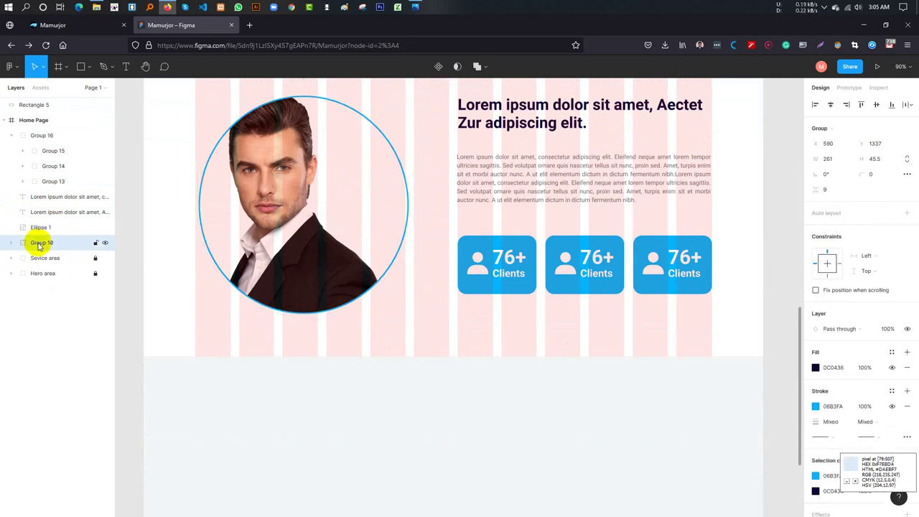
# - Group the layers from Group 16 through Group 10 and name the group About
pyautogui.scroll(3, 335, 305)
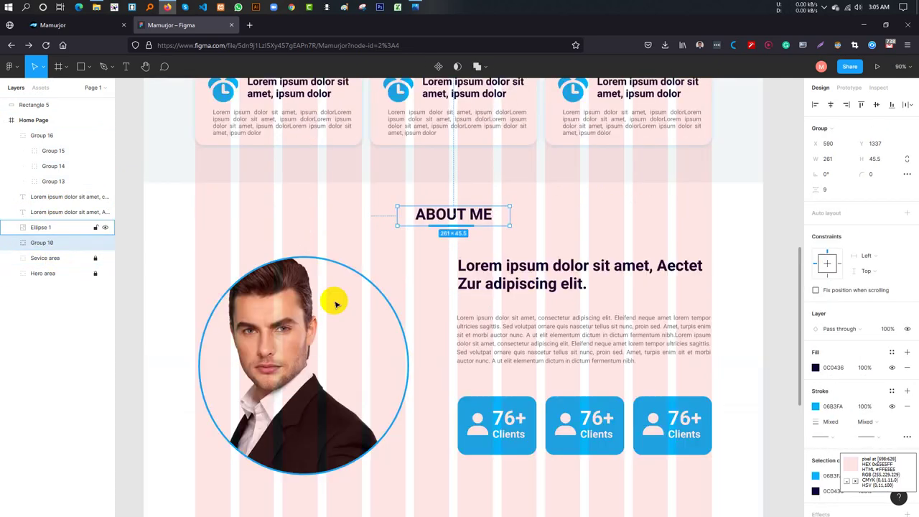
pyautogui.scroll(-1, 335, 305)
pyautogui.click(36, 227)
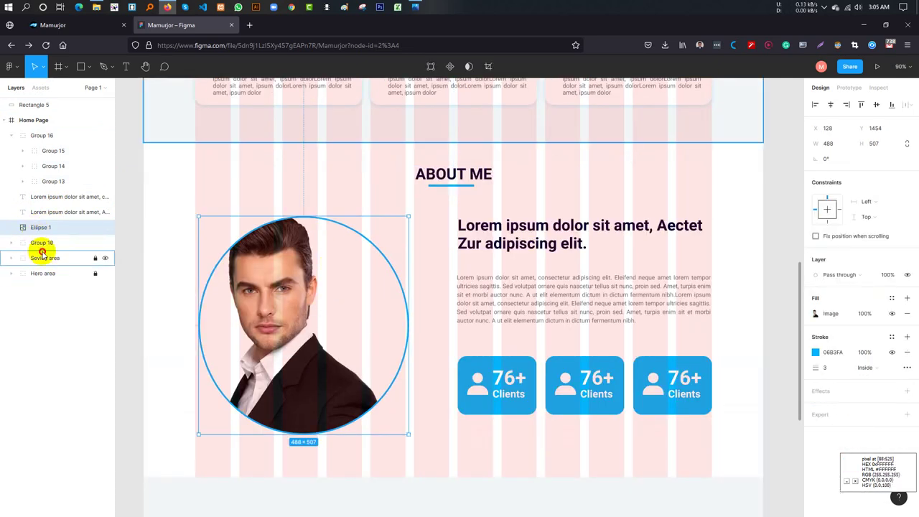
pyautogui.click(42, 244)
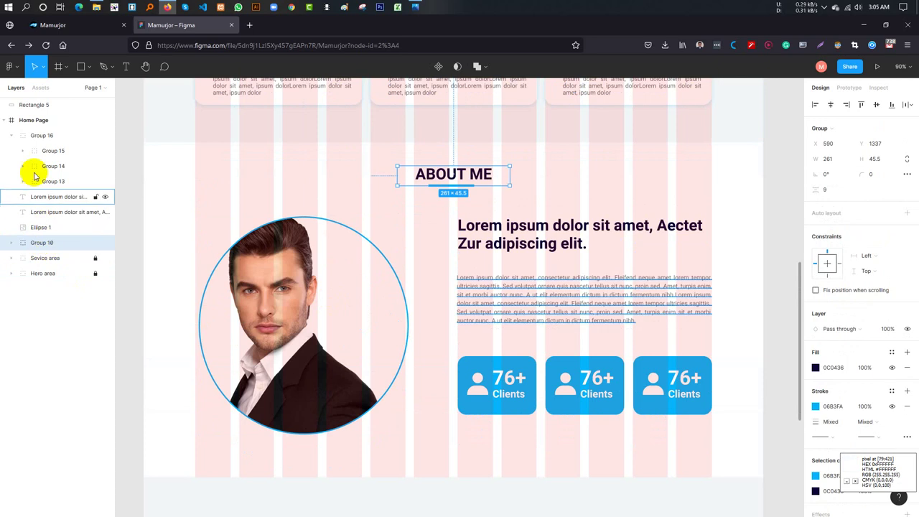
pyautogui.keyDown('shift'); pyautogui.click(30, 137); pyautogui.keyUp('shift')
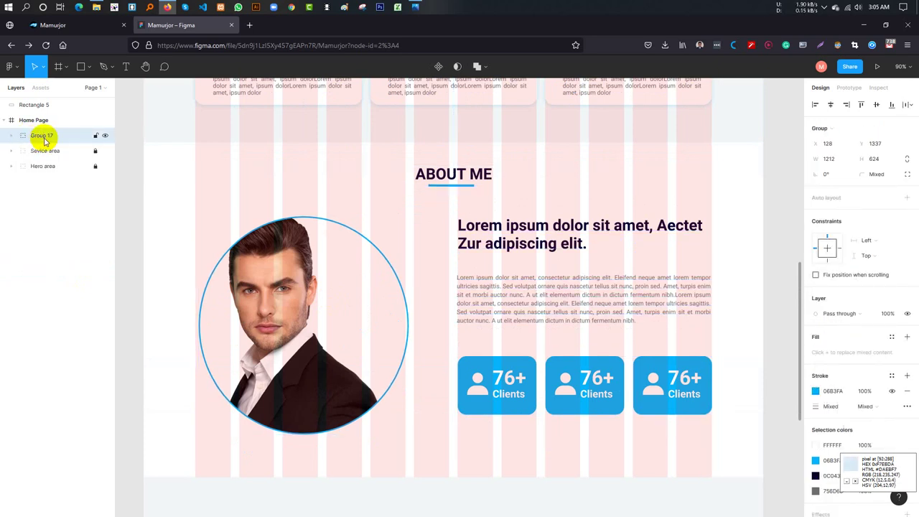
pyautogui.doubleClick(41, 134)
pyautogui.write('About')
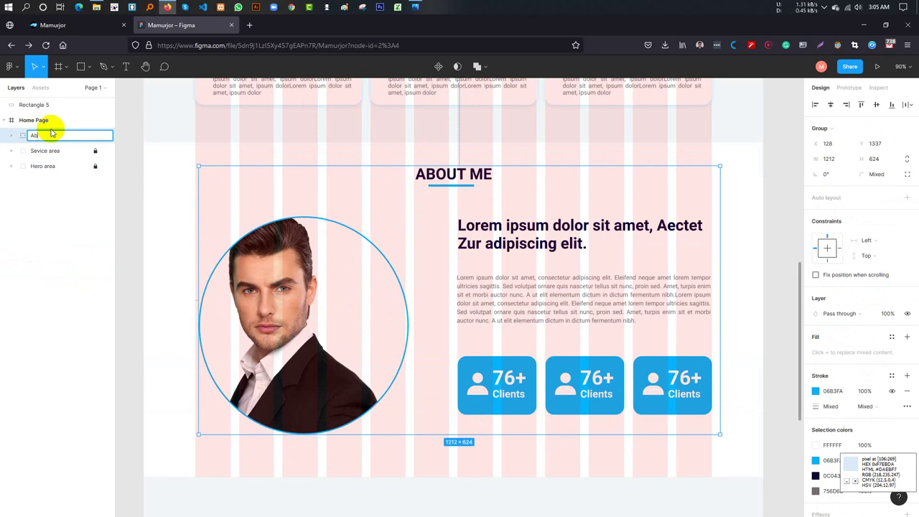
pyautogui.click(72, 205)
pyautogui.click(61, 106)
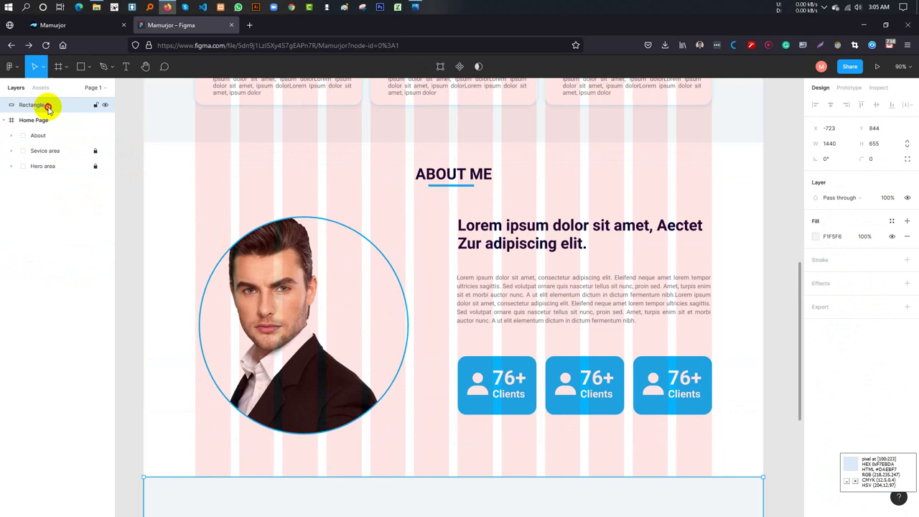
# - Move Rectangle 5 into the Home Page frame, positioned at x 0, y 2060
pyautogui.moveTo(50, 128); pyautogui.dragTo(50, 129)
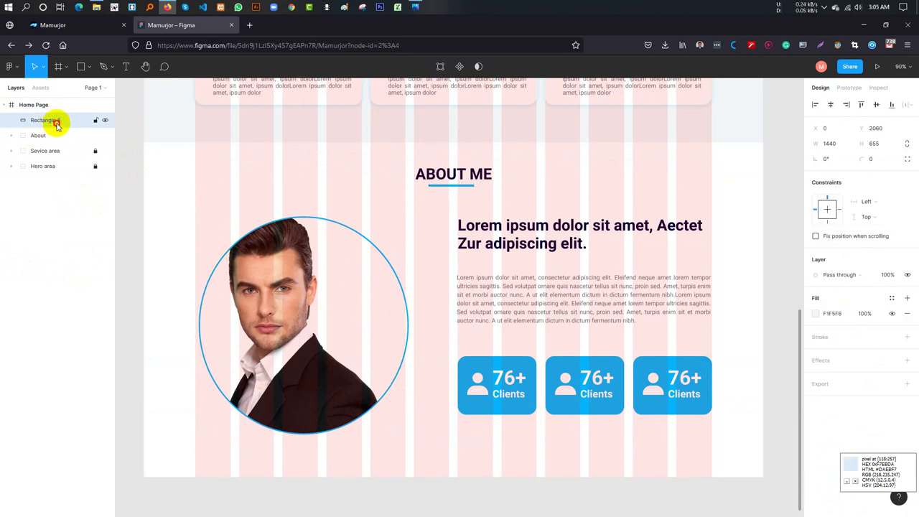
pyautogui.scroll(-3, 337, 359)
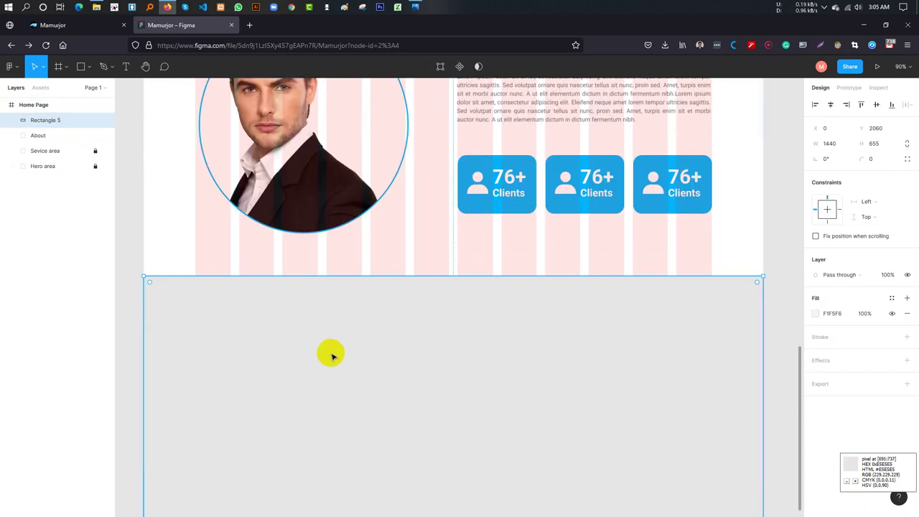
pyautogui.click(406, 333)
pyautogui.scroll(3, 407, 369)
pyautogui.scroll(-2, 406, 370)
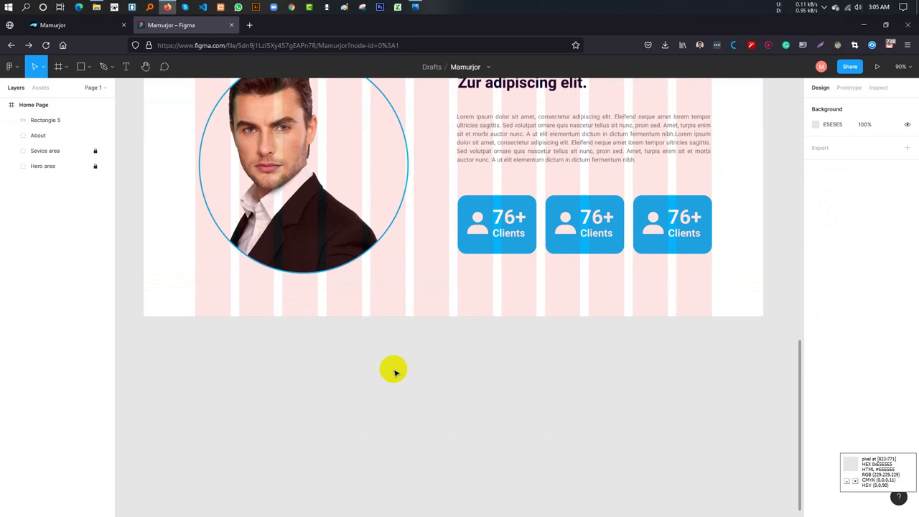
pyautogui.scroll(2, 376, 369)
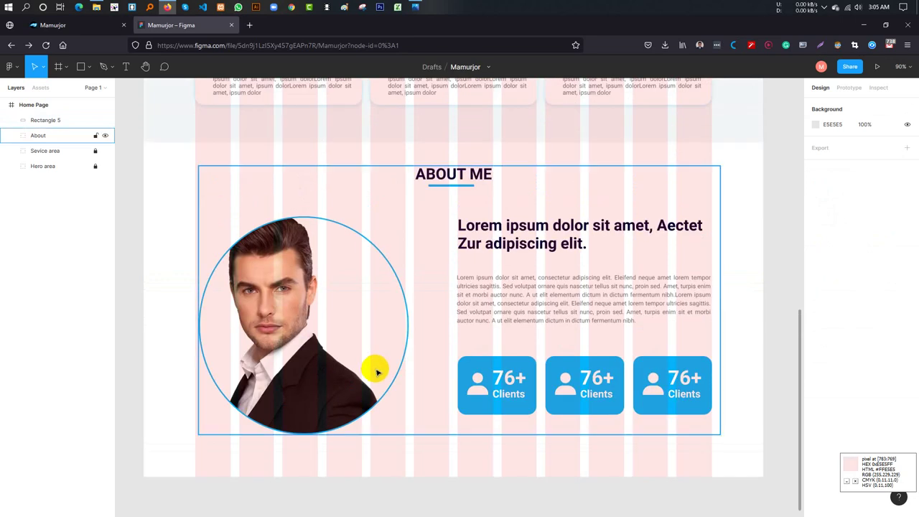
pyautogui.scroll(2, 376, 366)
pyautogui.scroll(-4, 378, 369)
pyautogui.scroll(-1, 378, 371)
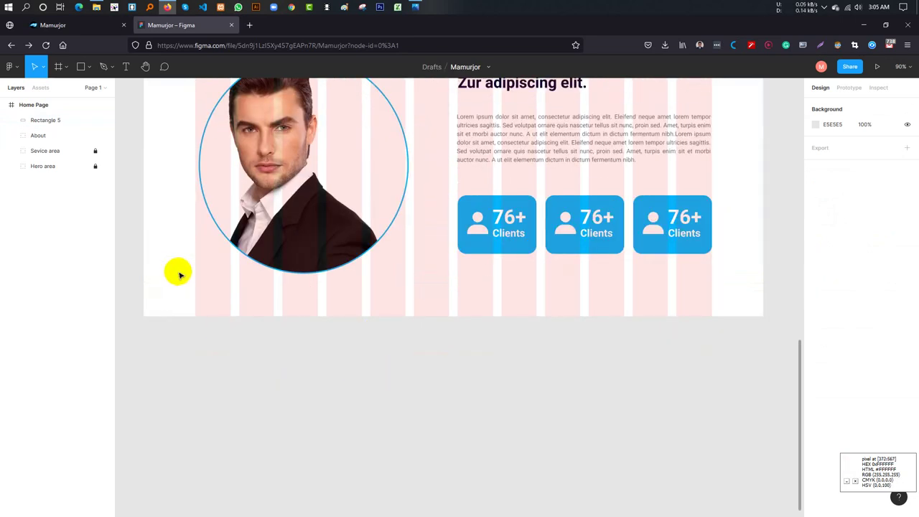
pyautogui.scroll(5, 181, 287)
pyautogui.scroll(2, 181, 279)
pyautogui.scroll(4, 180, 280)
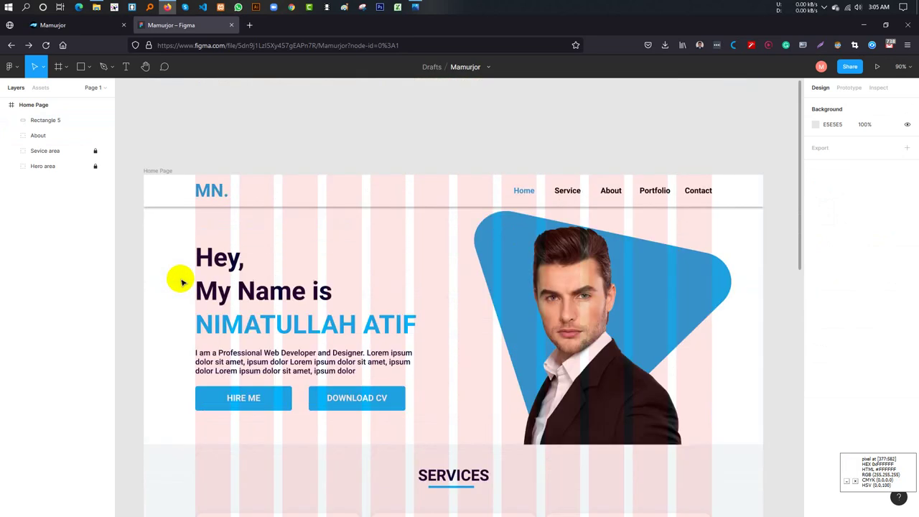
pyautogui.scroll(3, 178, 273)
# - Select the 1440 × 2060 Home Page frame
pyautogui.click(162, 327)
pyautogui.scroll(-5, 172, 352)
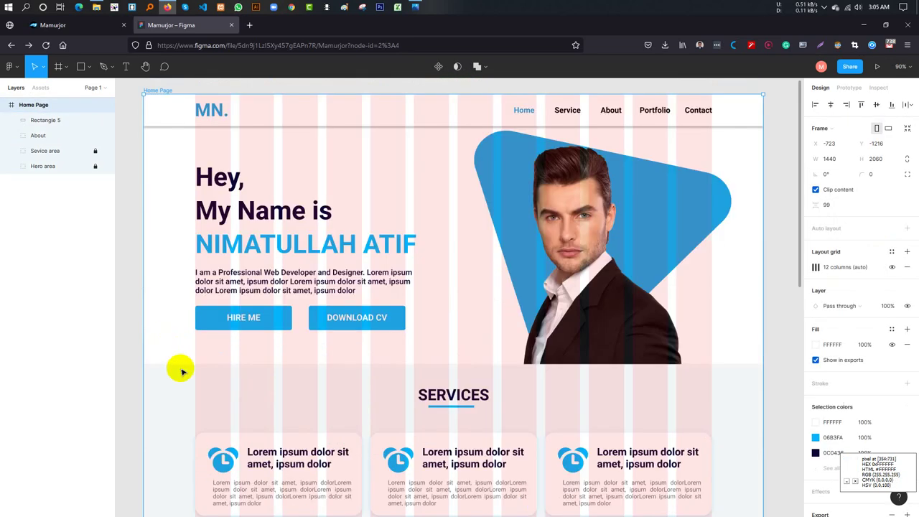
pyautogui.scroll(-7, 192, 379)
pyautogui.scroll(-5, 202, 387)
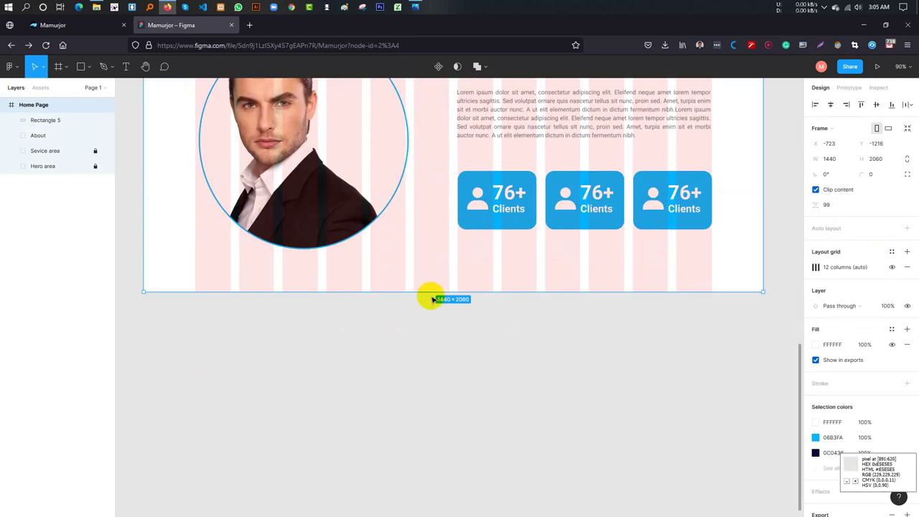
# - Drag the Home Page frame's bottom edge to make it 1440 × 3620
pyautogui.moveTo(438, 295); pyautogui.dragTo(447, 455)
pyautogui.scroll(-6, 435, 404)
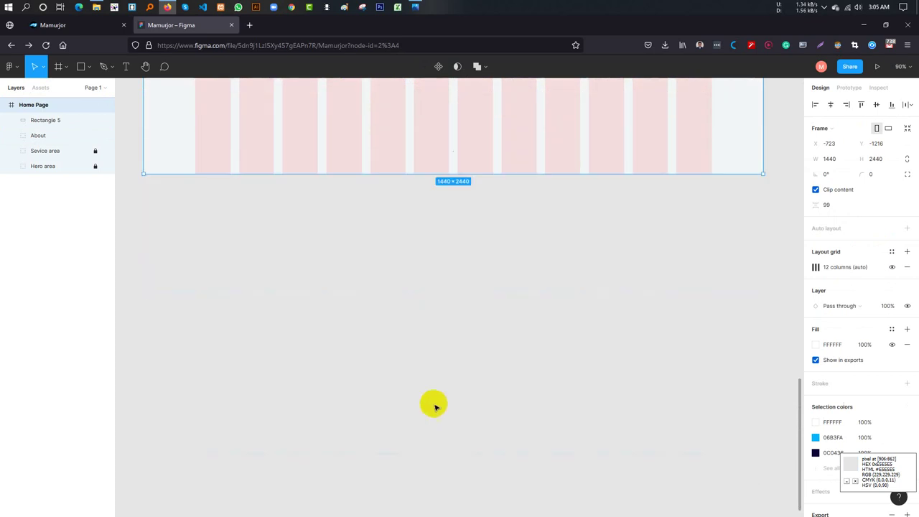
pyautogui.moveTo(447, 173)
pyautogui.mouseDown()
pyautogui.moveTo(467, 500)
pyautogui.moveTo(480, 416)
pyautogui.moveTo(480, 473)
pyautogui.moveTo(482, 452)
pyautogui.moveTo(429, 437)
pyautogui.moveTo(564, 361)
pyautogui.moveTo(505, 268)
pyautogui.moveTo(504, 399)
pyautogui.mouseUp()
# - Select the About group and drill into its ABOUT ME heading
pyautogui.scroll(2, 476, 338)
pyautogui.scroll(3, 476, 338)
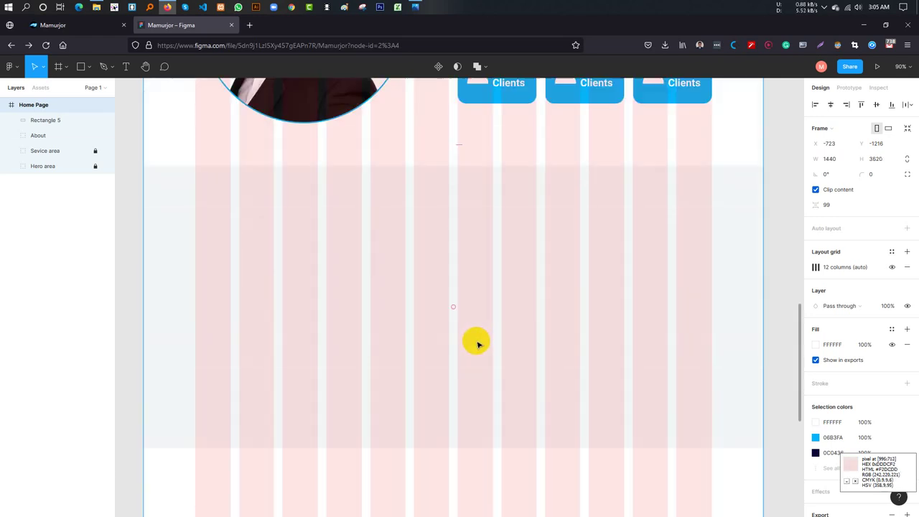
pyautogui.scroll(1, 443, 340)
pyautogui.scroll(1, 424, 331)
pyautogui.scroll(-5, 396, 322)
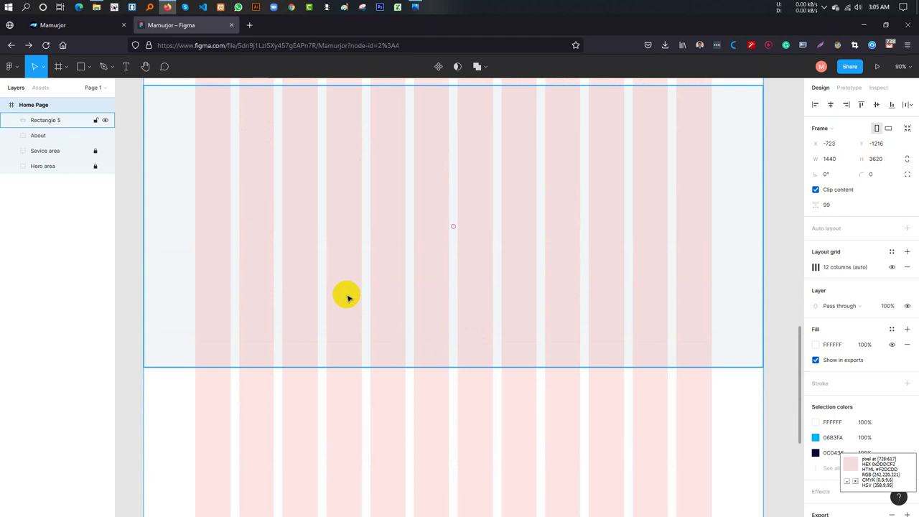
pyautogui.scroll(1, 402, 232)
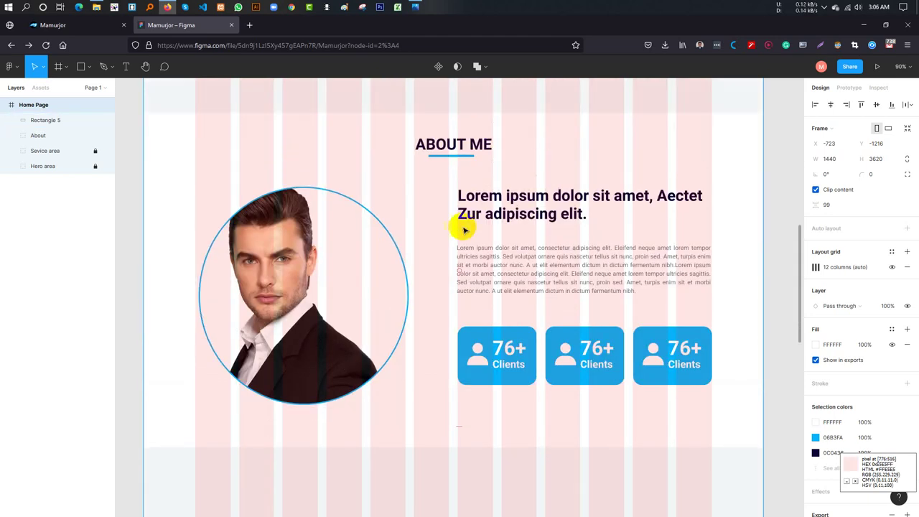
pyautogui.click(443, 156)
pyautogui.doubleClick(444, 150)
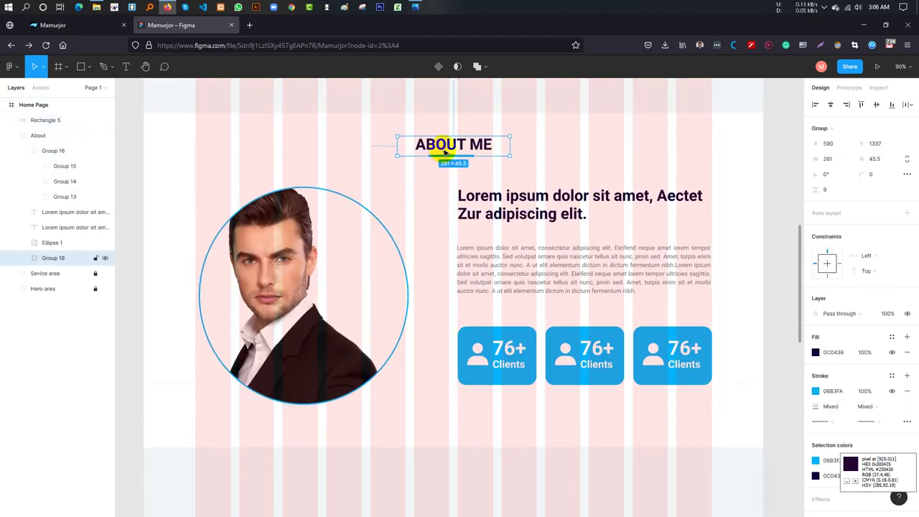
# - Duplicate the ABOUT ME heading to y 2118 and move Group 17 to the Home Page's top level
pyautogui.moveTo(447, 153); pyautogui.dragTo(452, 485)
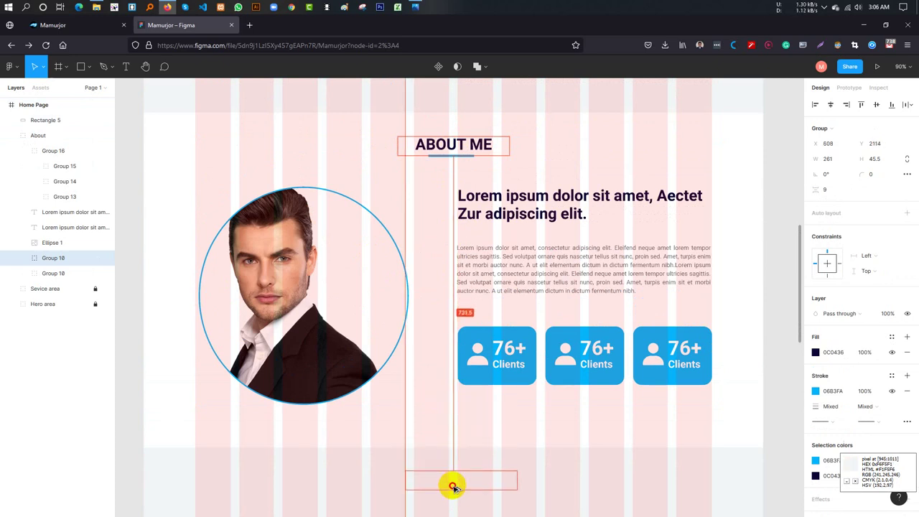
pyautogui.moveTo(453, 486); pyautogui.dragTo(457, 480)
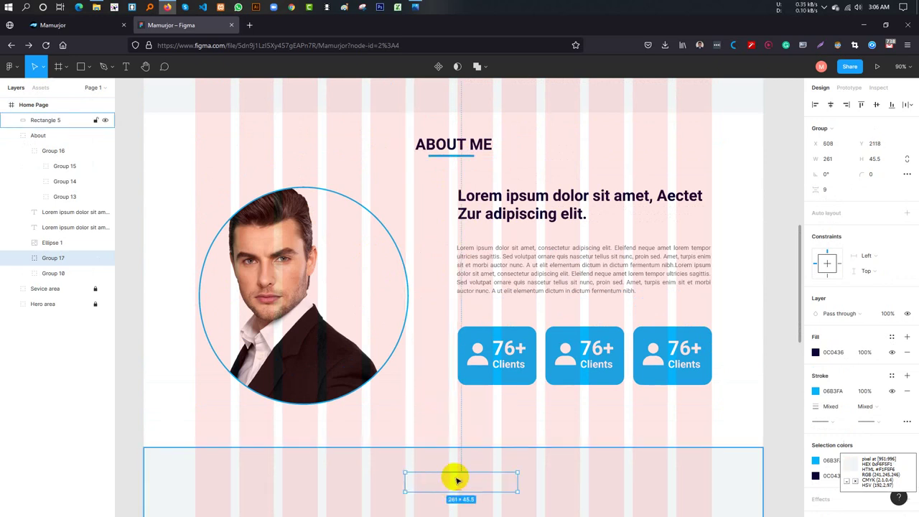
pyautogui.moveTo(63, 261); pyautogui.dragTo(66, 120)
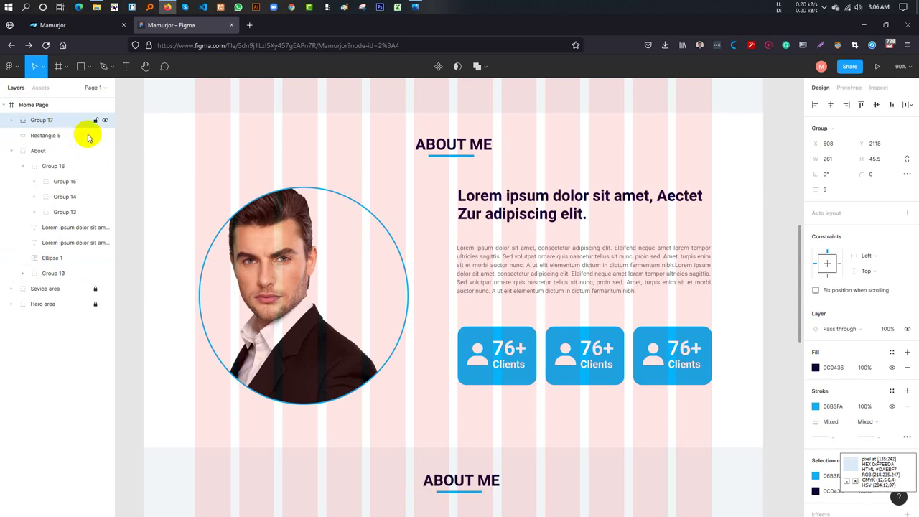
pyautogui.click(11, 151)
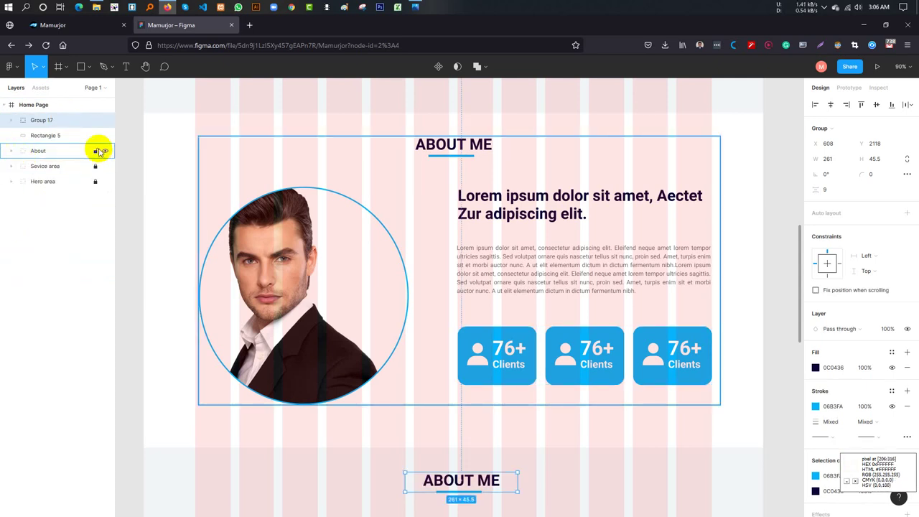
pyautogui.scroll(-3, 389, 373)
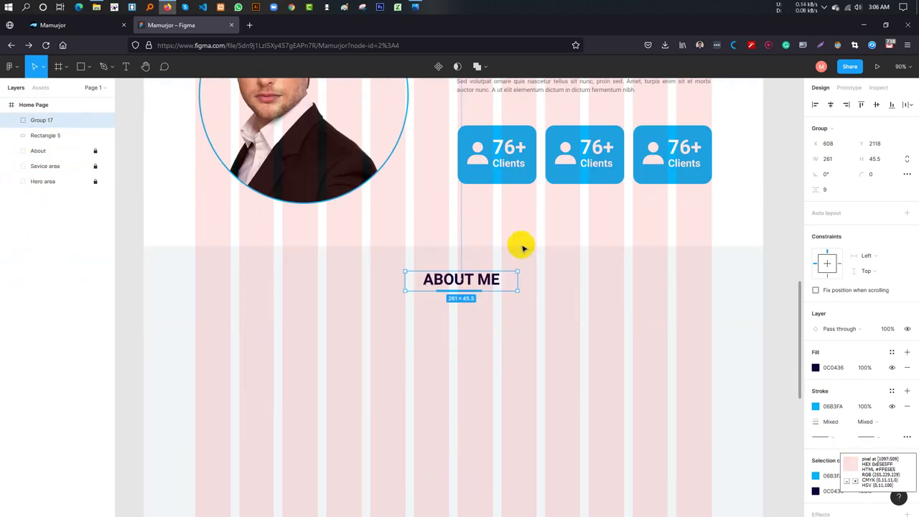
# - Retype the copied heading as PORTFOLIO and select the grey section background
pyautogui.doubleClick(477, 279)
pyautogui.doubleClick(475, 280)
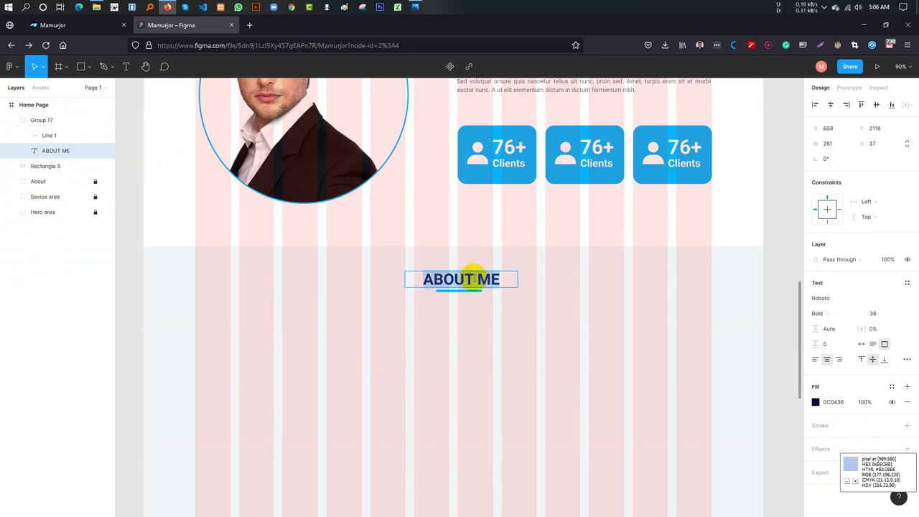
pyautogui.write('PO')
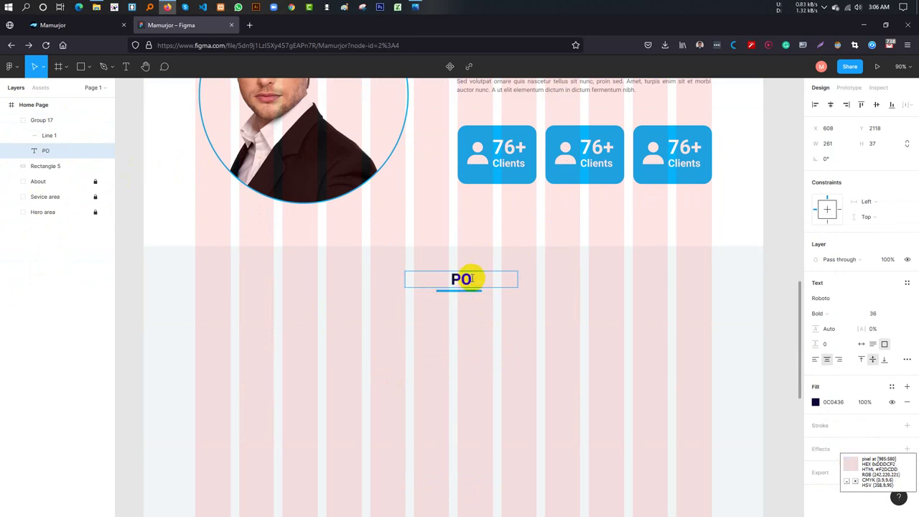
pyautogui.write('RTFOLIO')
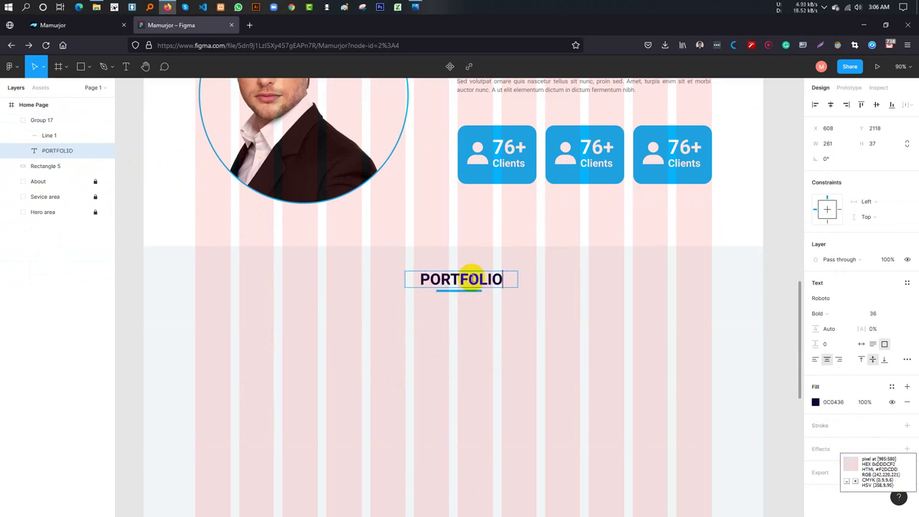
pyautogui.press('Escape')
pyautogui.click(479, 314)
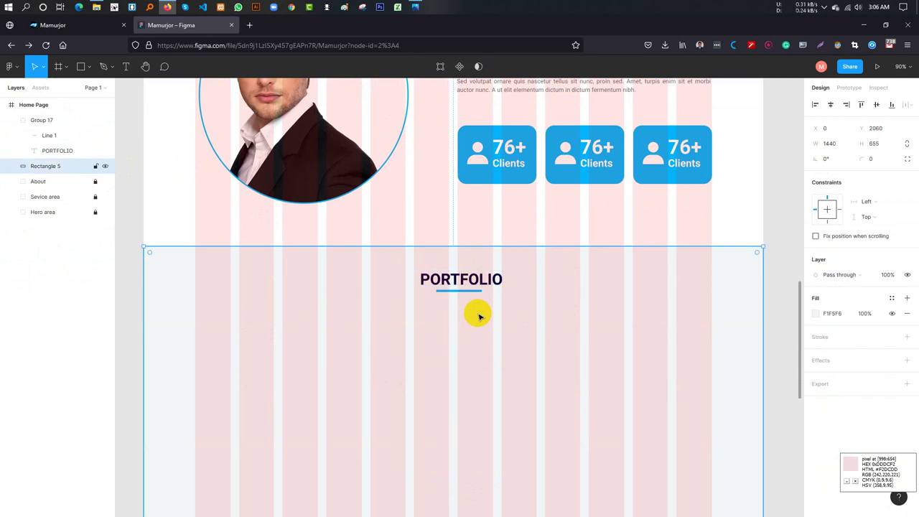
pyautogui.scroll(-1, 452, 312)
pyautogui.scroll(-1, 442, 308)
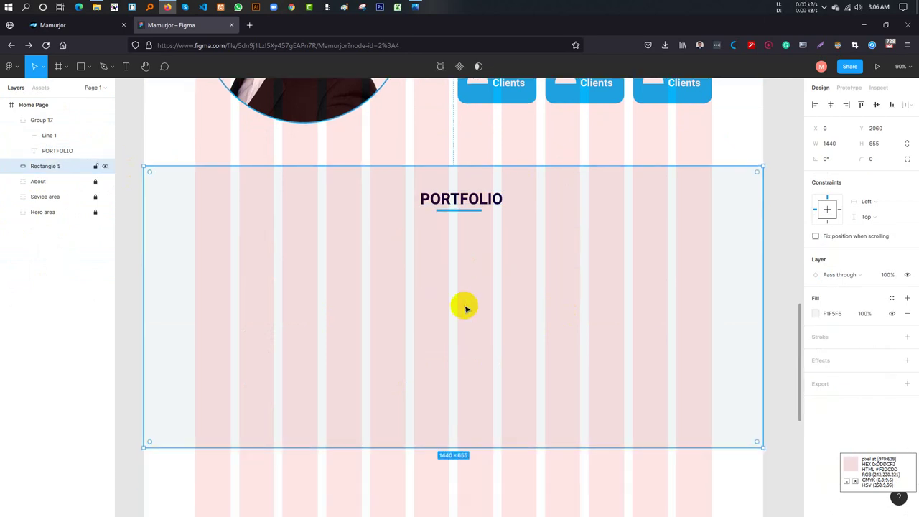
pyautogui.scroll(3, 467, 307)
pyautogui.scroll(3, 470, 309)
pyautogui.scroll(-5, 473, 316)
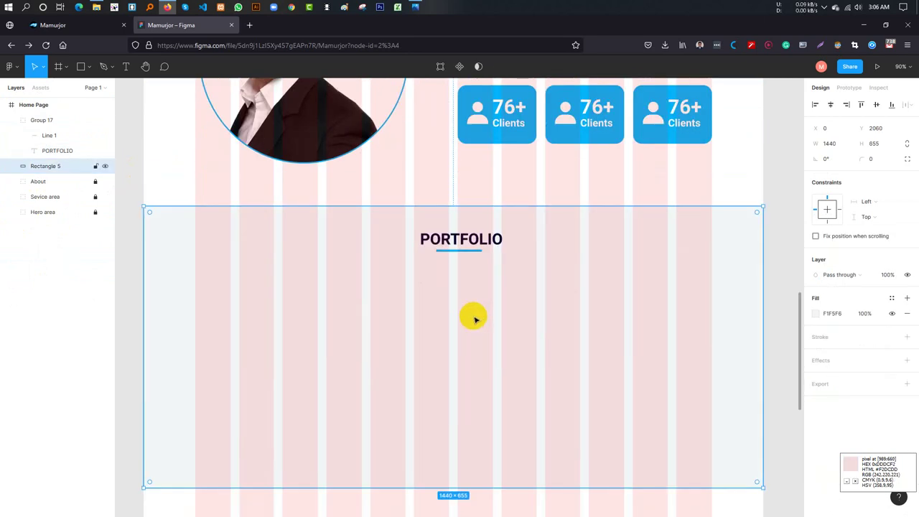
pyautogui.scroll(-2, 474, 319)
pyautogui.scroll(2, 473, 318)
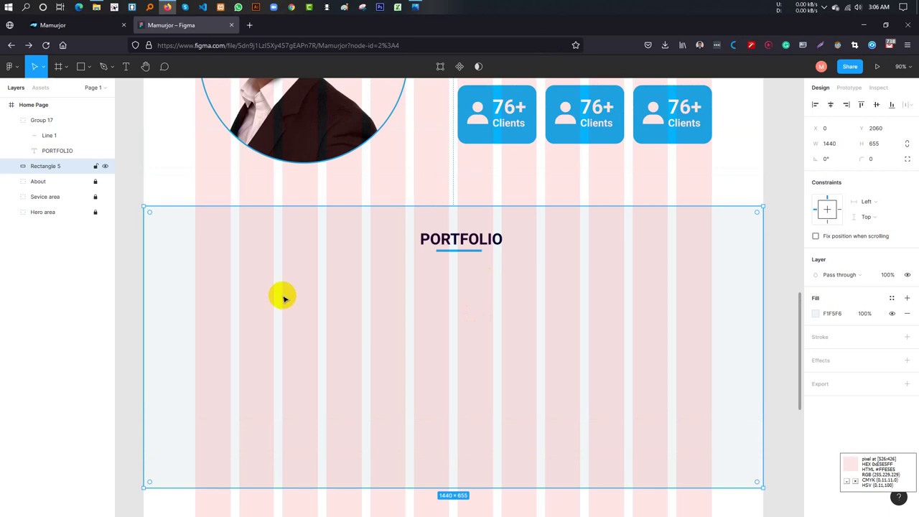
pyautogui.scroll(-2, 293, 295)
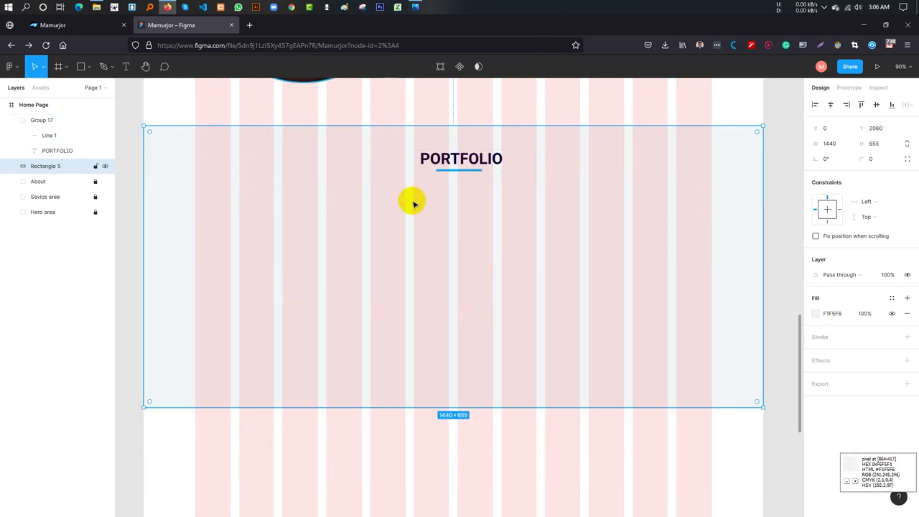
# - Lock Rectangle 5 and draw a 387 × 273 grey card below PORTFOLIO
pyautogui.click(80, 66)
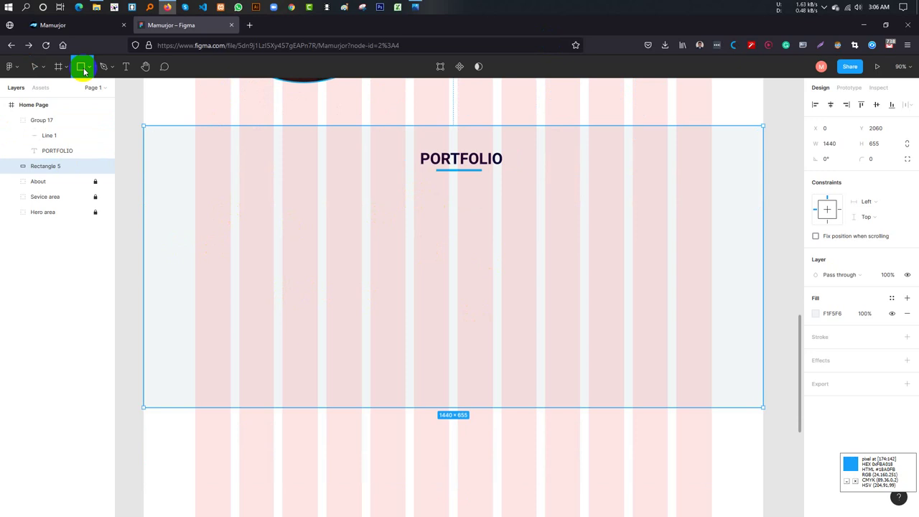
pyautogui.click(96, 165)
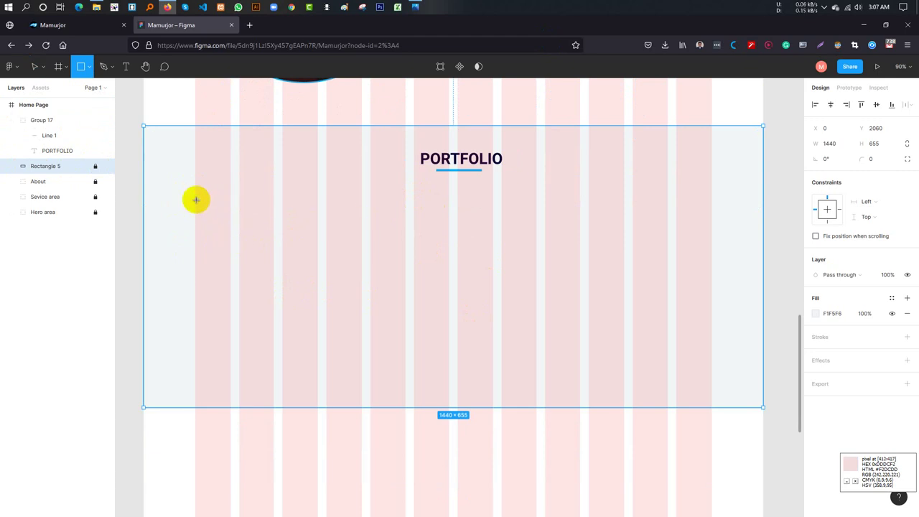
pyautogui.moveTo(195, 199); pyautogui.dragTo(318, 300)
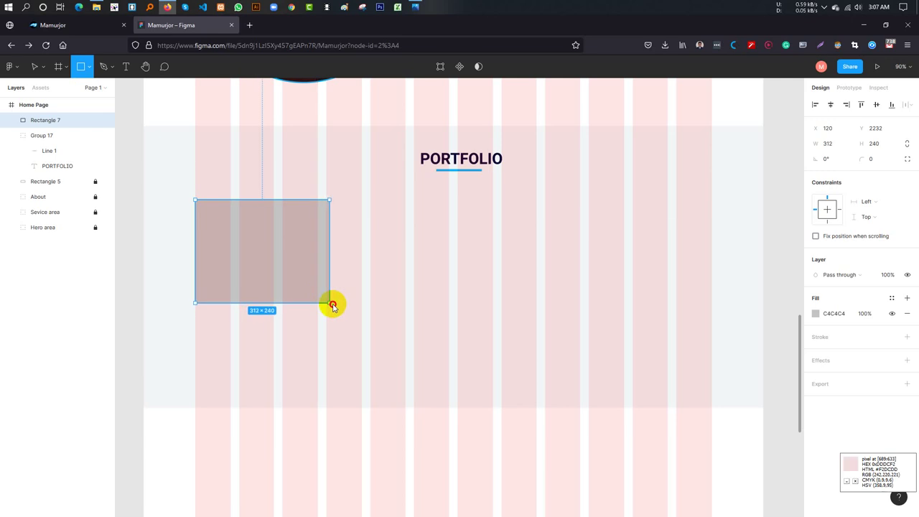
pyautogui.moveTo(318, 302); pyautogui.dragTo(361, 318)
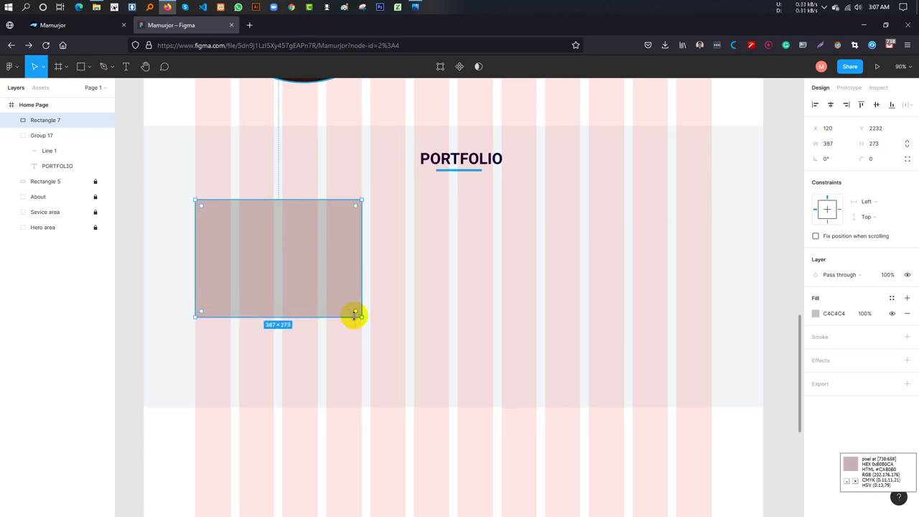
# - Duplicate the card to the right, then undo the extra copies
pyautogui.moveTo(326, 289); pyautogui.dragTo(678, 288)
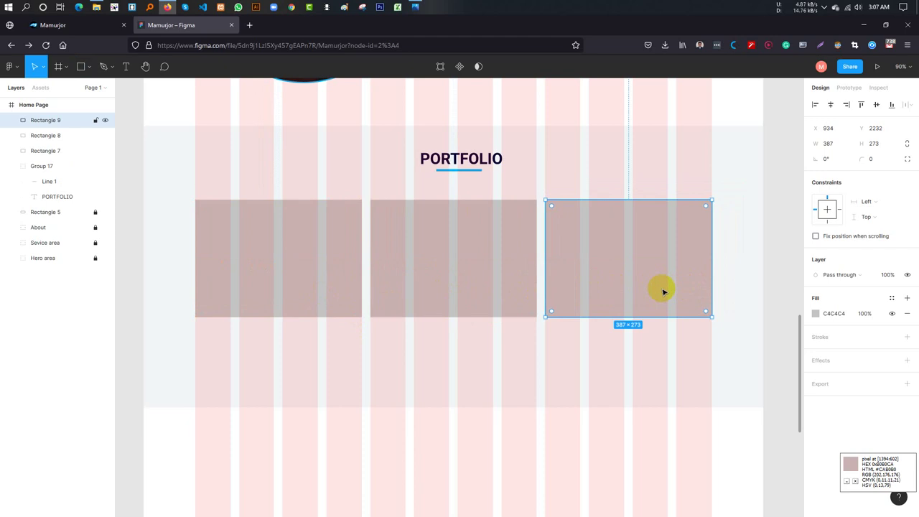
pyautogui.keyDown('shift'); pyautogui.click(437, 288); pyautogui.keyUp('shift')
pyautogui.keyDown('shift'); pyautogui.click(279, 284); pyautogui.keyUp('shift')
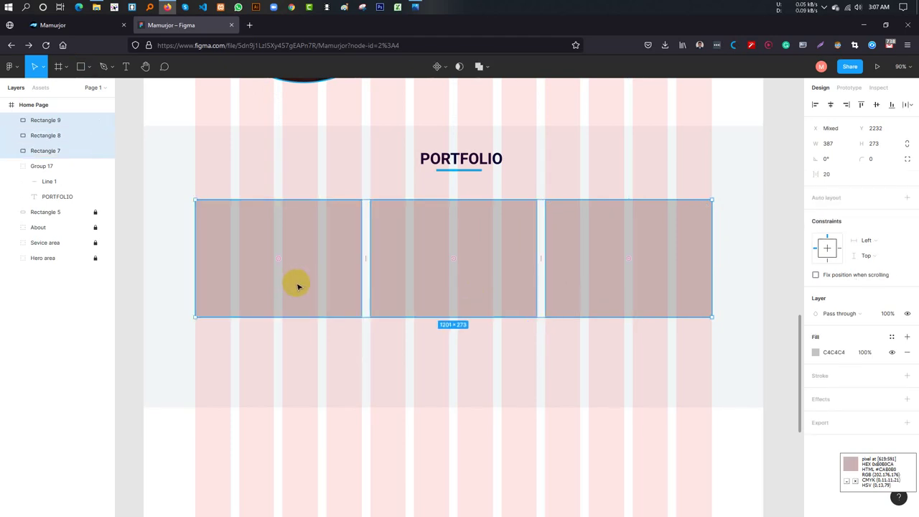
pyautogui.hotkey('ctrl', 'z')
pyautogui.hotkey('ctrl', 'z')
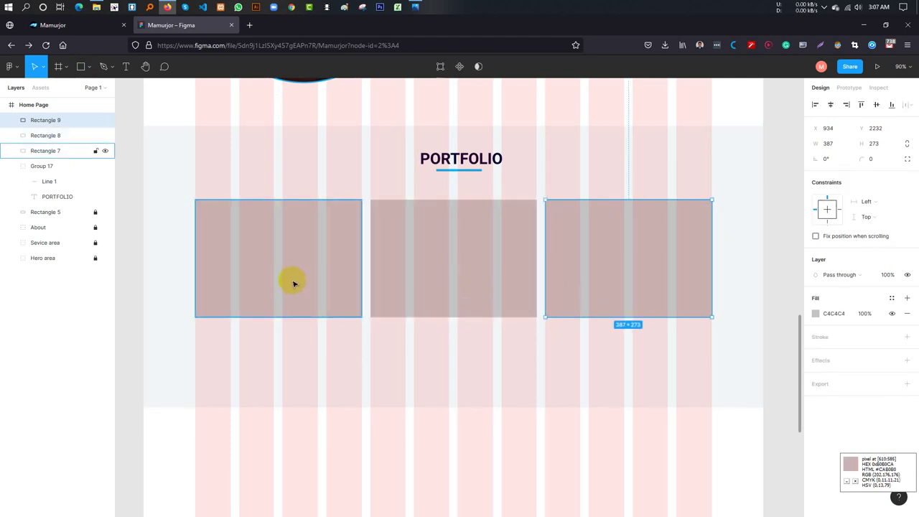
pyautogui.hotkey('ctrl', 'z')
pyautogui.hotkey('ctrl', 'z')
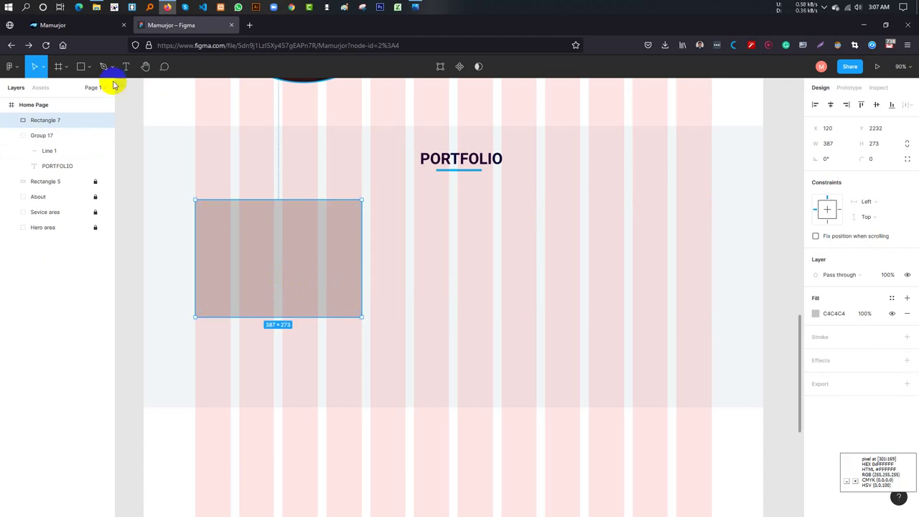
# - Place the first inspiration image into the left card and add a drop shadow
pyautogui.click(90, 67)
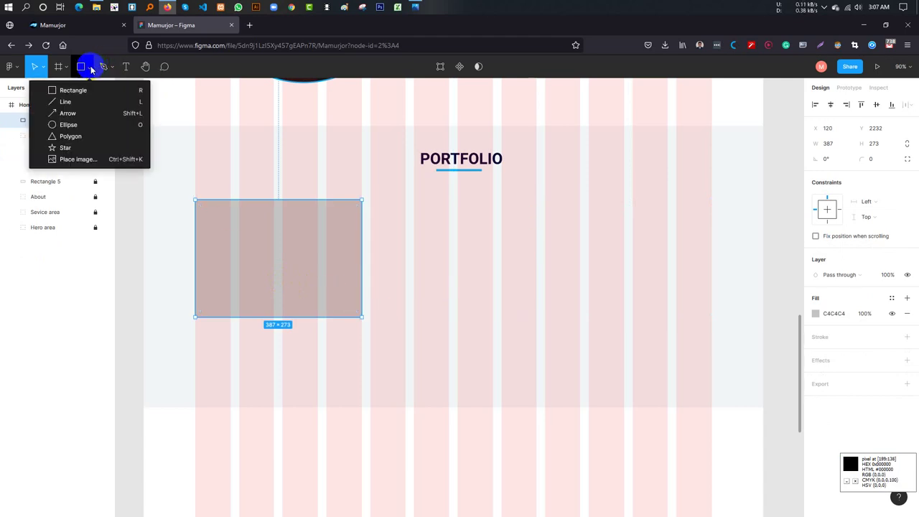
pyautogui.click(93, 159)
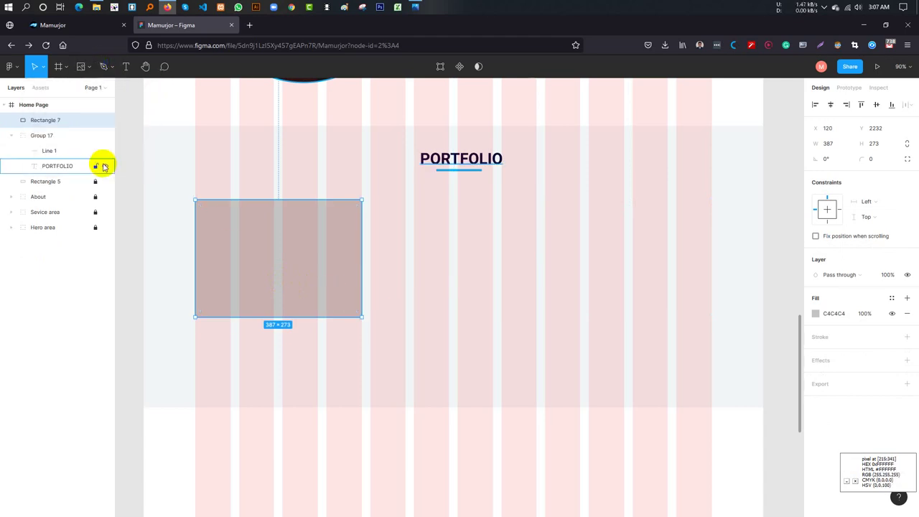
pyautogui.click(90, 66)
pyautogui.click(86, 67)
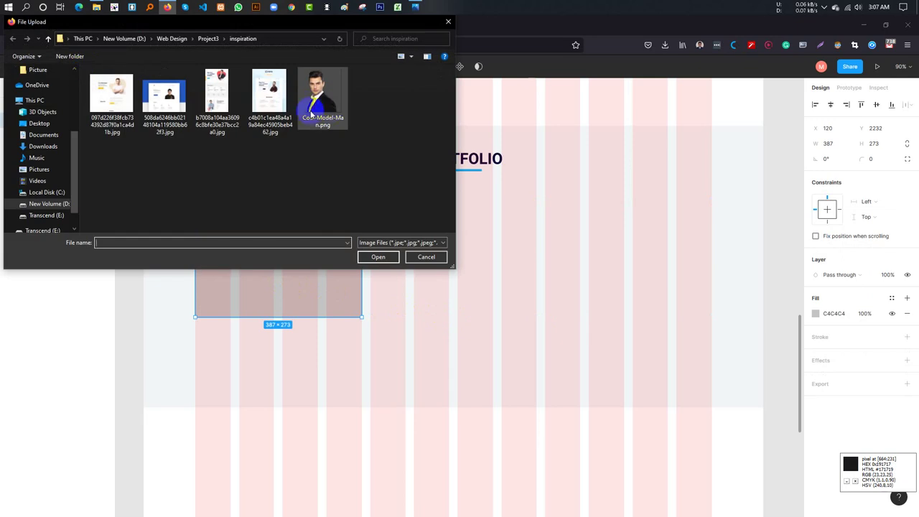
pyautogui.click(122, 102)
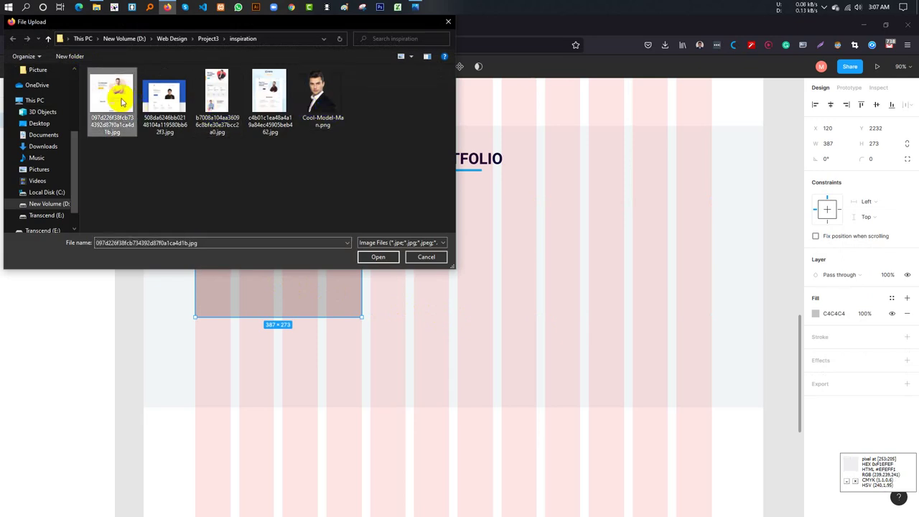
pyautogui.doubleClick(122, 102)
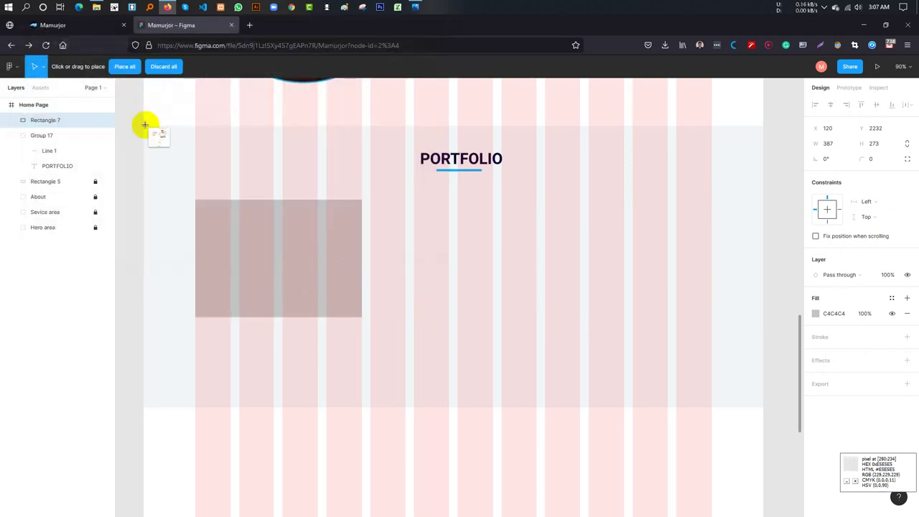
pyautogui.click(251, 251)
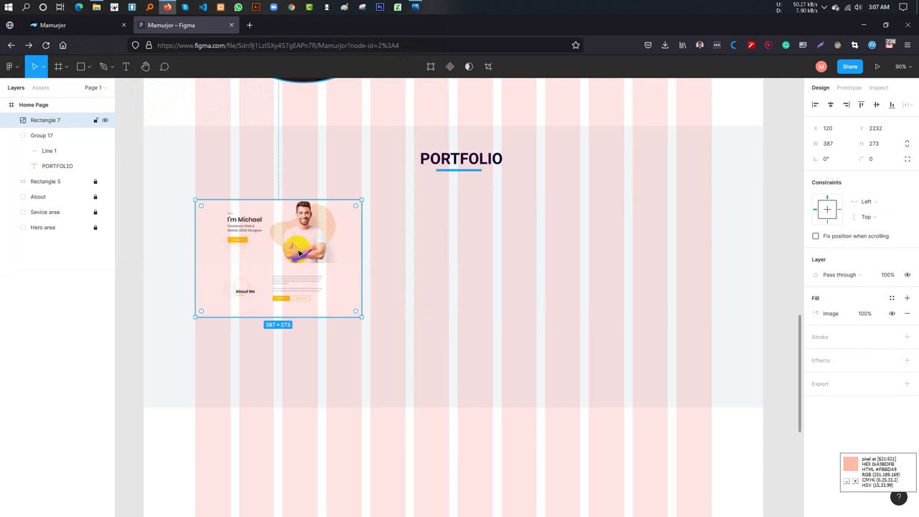
pyautogui.click(906, 360)
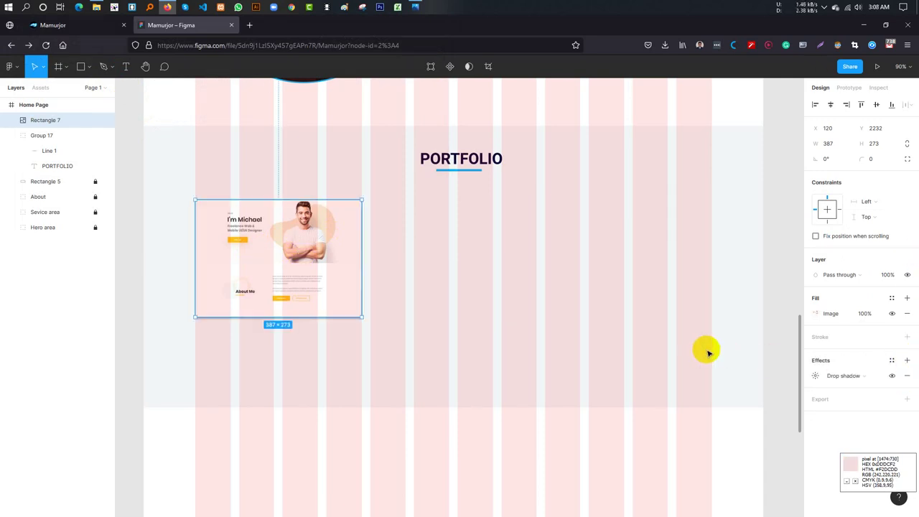
# - Set the drop shadow colour to the underline's blue 06B3FA
pyautogui.click(817, 376)
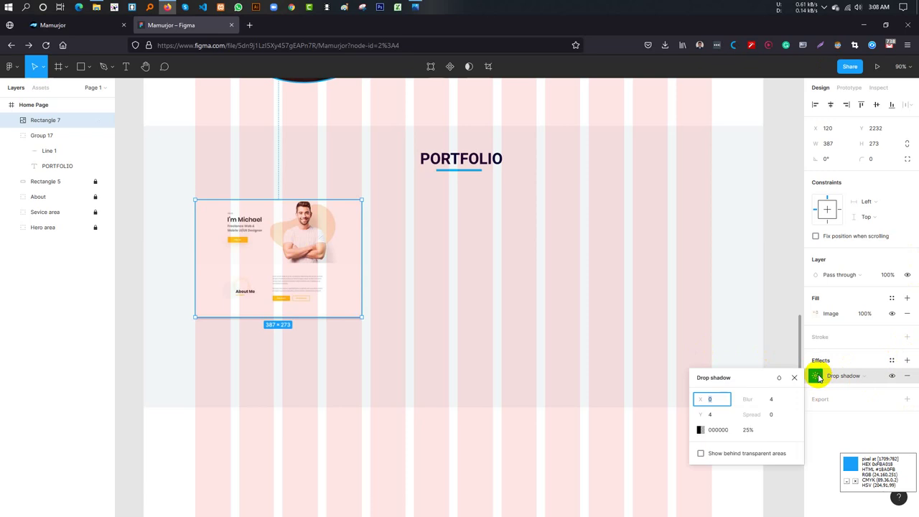
pyautogui.click(701, 429)
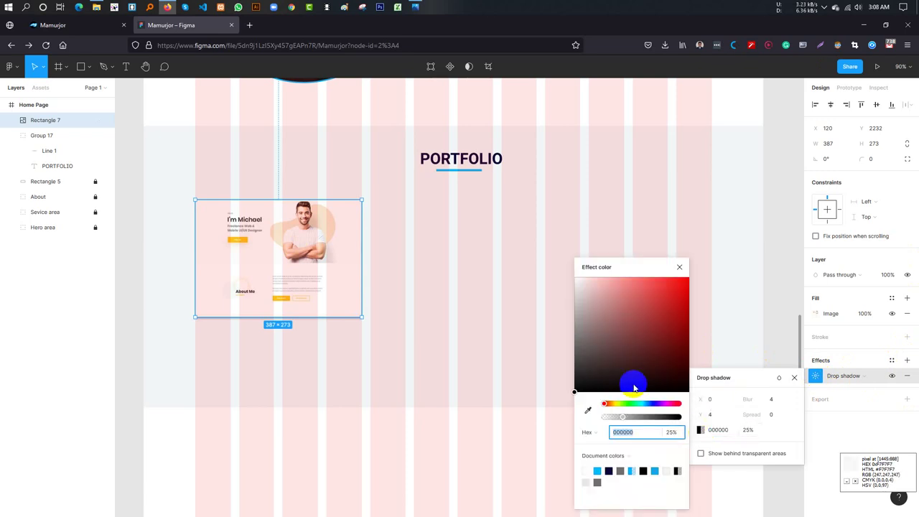
pyautogui.click(587, 410)
pyautogui.click(467, 170)
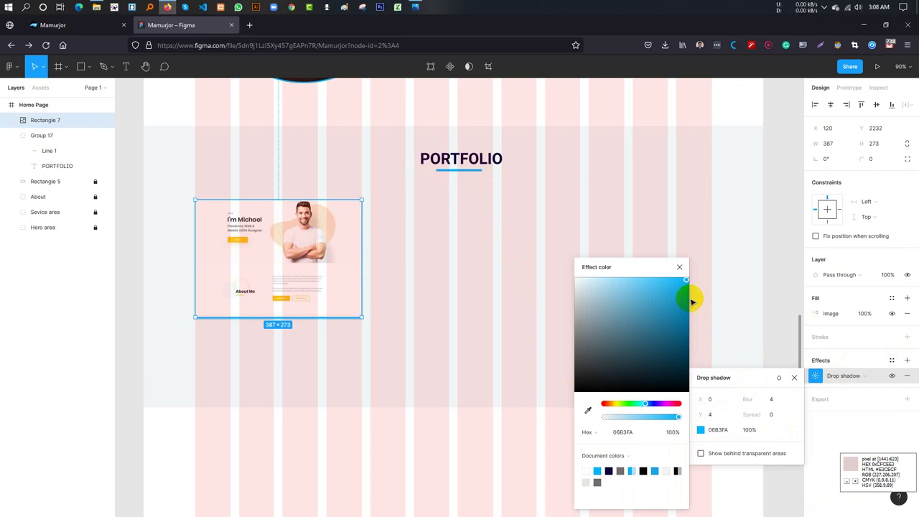
pyautogui.click(679, 266)
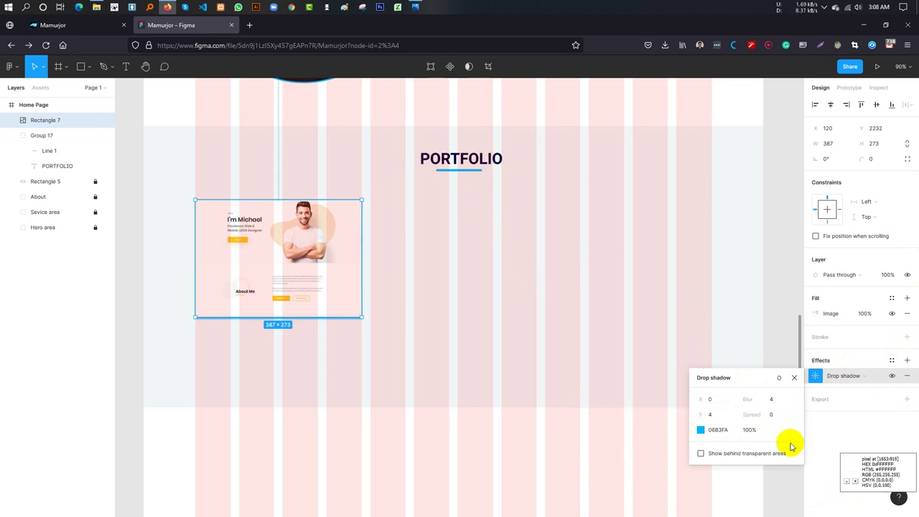
# - Give the shadow blur 11 and 80% opacity, then reselect the image
pyautogui.click(773, 399)
pyautogui.write('11')
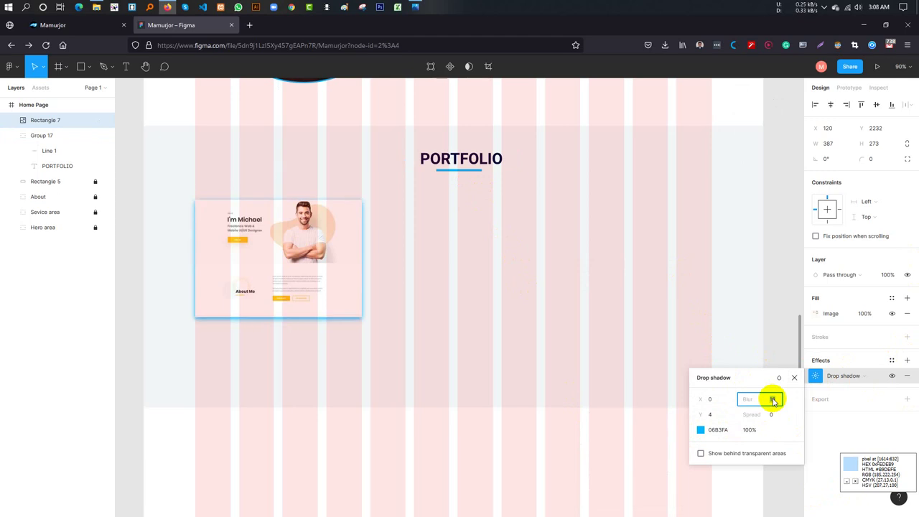
pyautogui.press('Return')
pyautogui.click(750, 429)
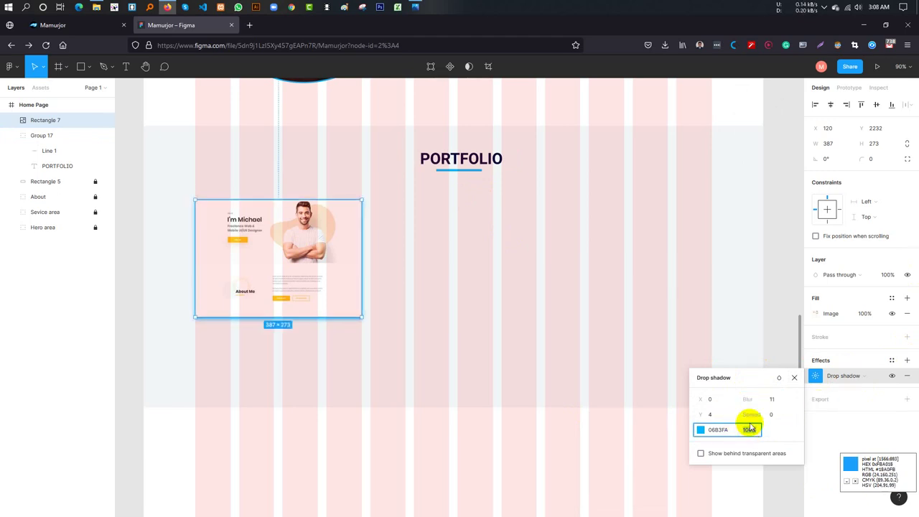
pyautogui.write('80')
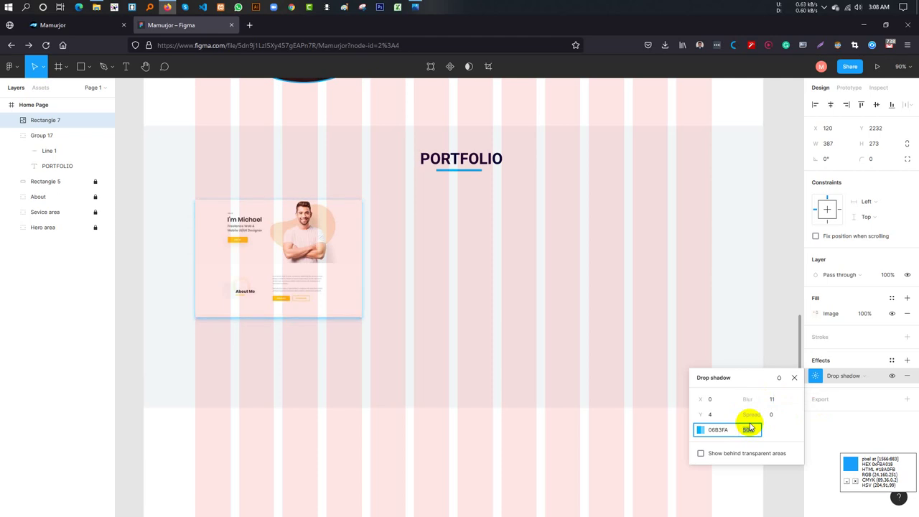
pyautogui.press('Return')
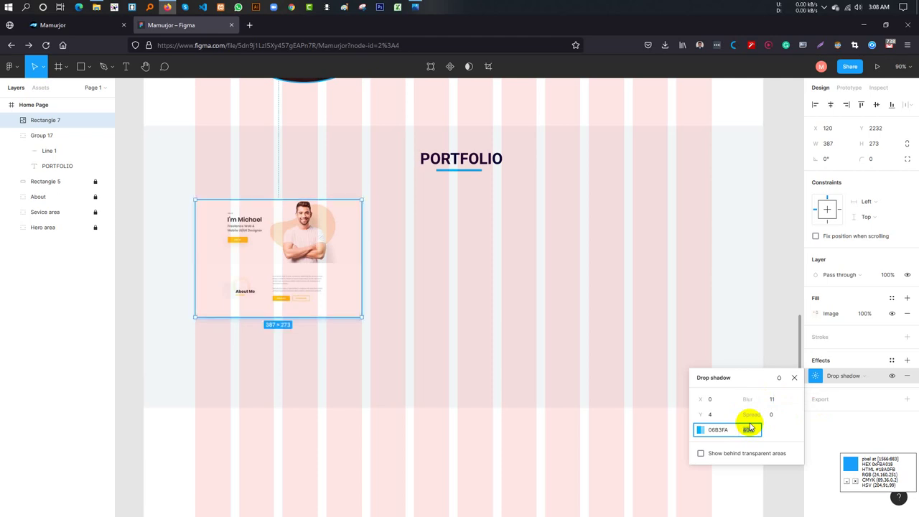
pyautogui.click(838, 433)
pyautogui.click(598, 338)
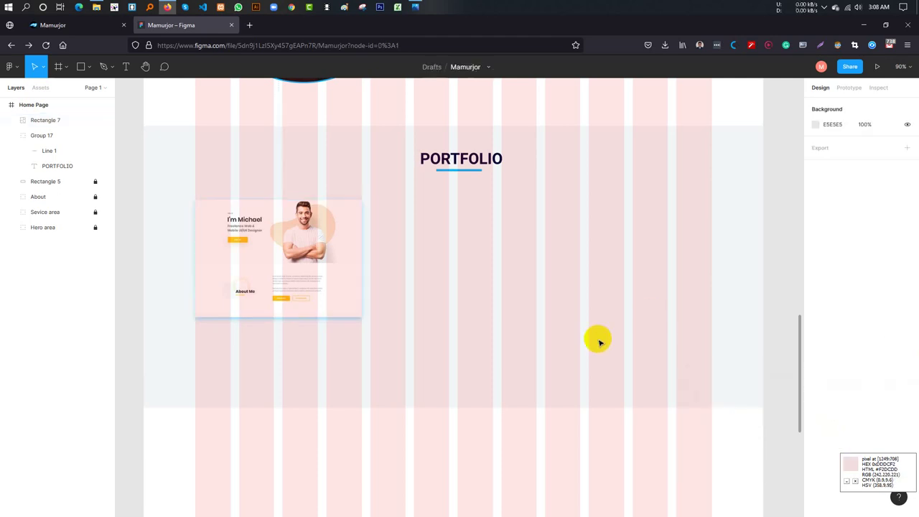
pyautogui.click(343, 284)
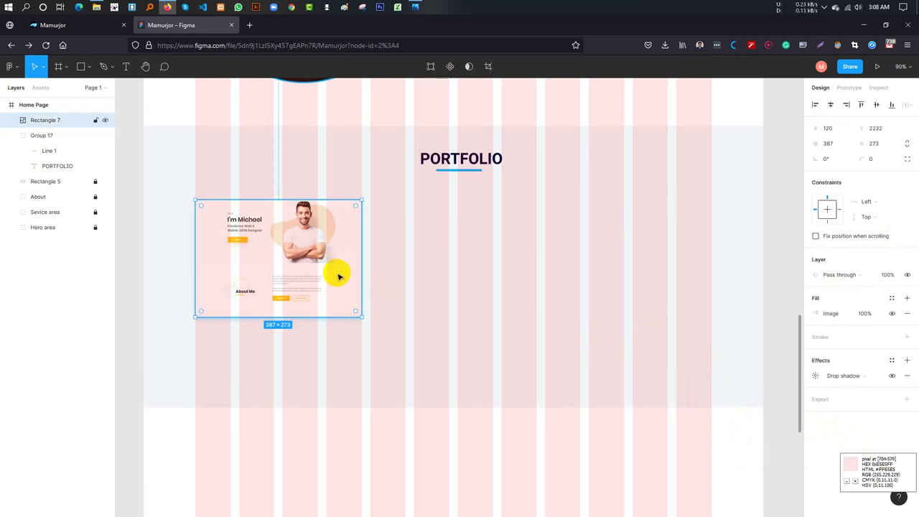
# - Duplicate the shadowed card into a row of three, then copy the row below to form a 3×2 grid
pyautogui.moveTo(341, 275)
pyautogui.mouseDown()
pyautogui.moveTo(701, 270)
pyautogui.moveTo(691, 272)
pyautogui.mouseUp()
pyautogui.keyDown('shift'); pyautogui.click(502, 272); pyautogui.keyUp('shift')
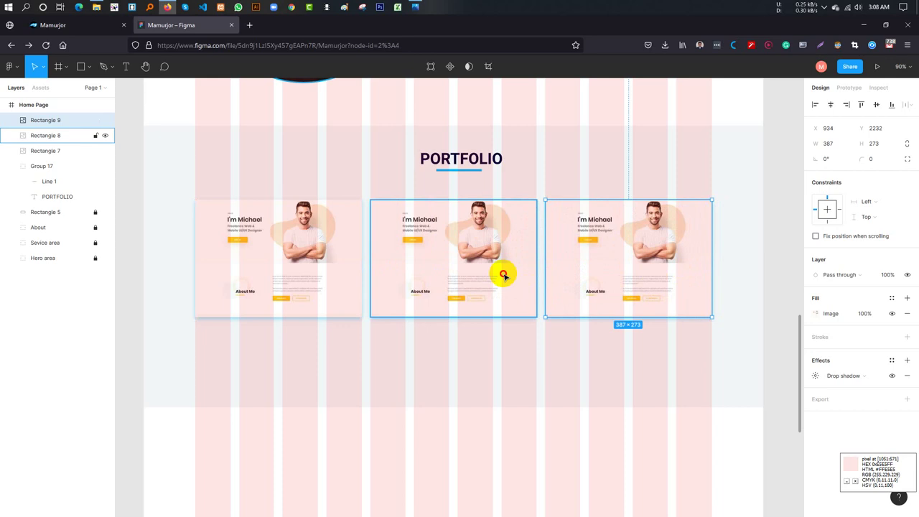
pyautogui.keyDown('shift'); pyautogui.click(301, 274); pyautogui.keyUp('shift')
pyautogui.moveTo(301, 275)
pyautogui.mouseDown()
pyautogui.moveTo(412, 280)
pyautogui.moveTo(417, 407)
pyautogui.mouseUp()
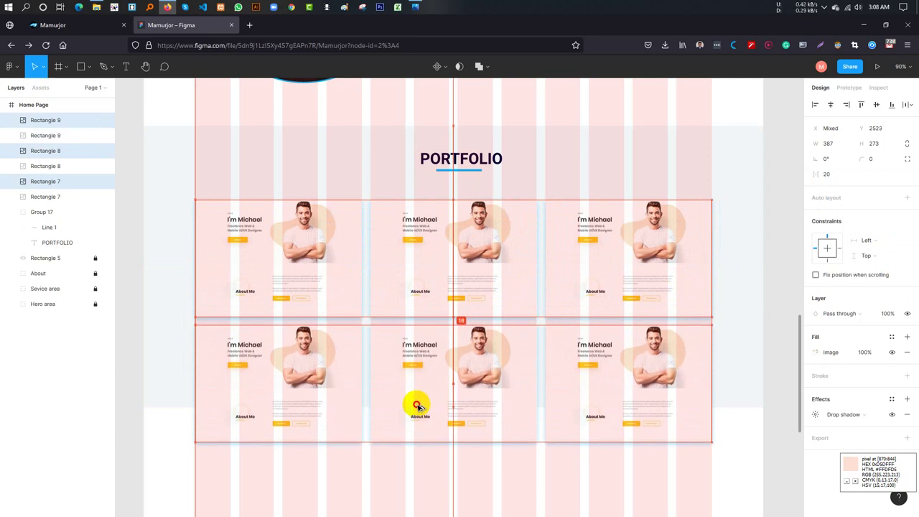
pyautogui.moveTo(416, 407); pyautogui.dragTo(418, 407)
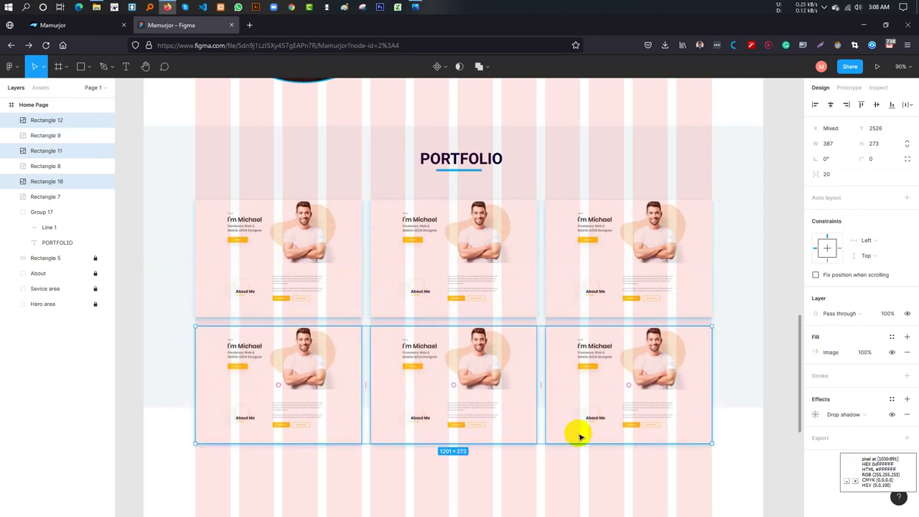
# - Lock the top-left card (Rectangle 7) in the Layers panel
pyautogui.click(742, 400)
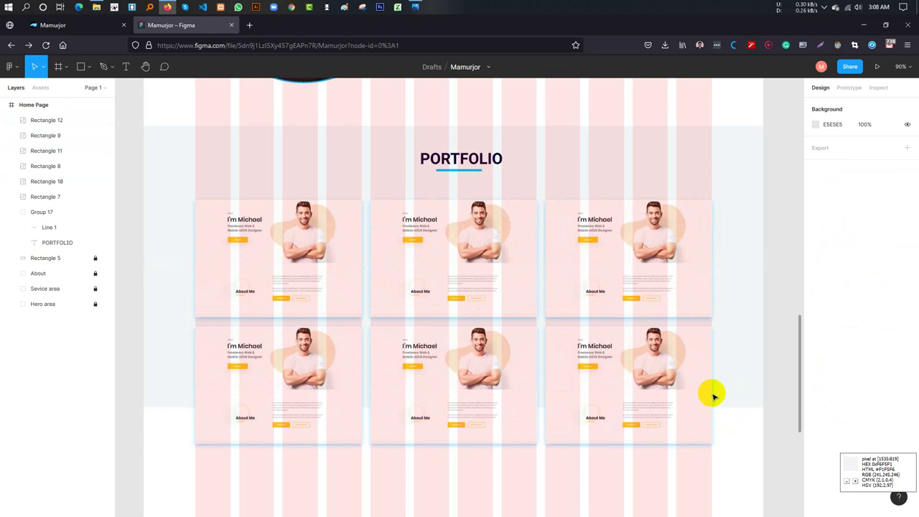
pyautogui.click(426, 338)
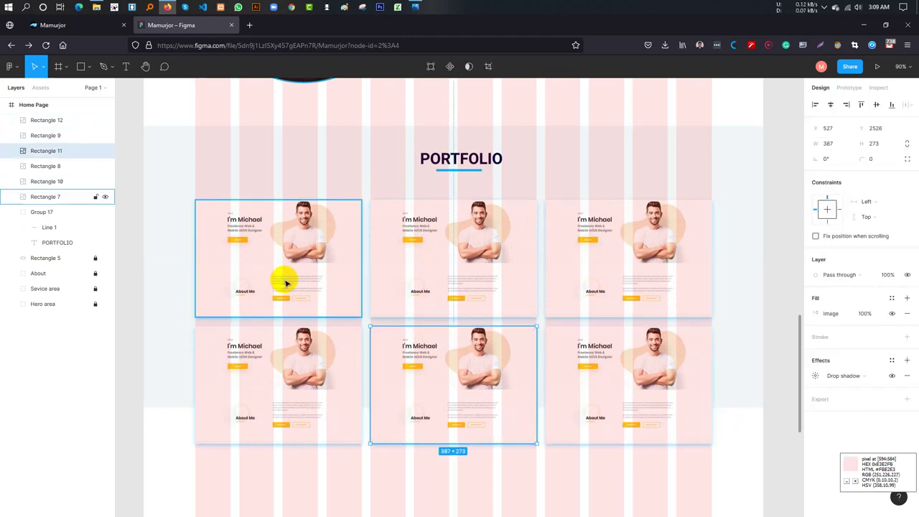
pyautogui.click(285, 282)
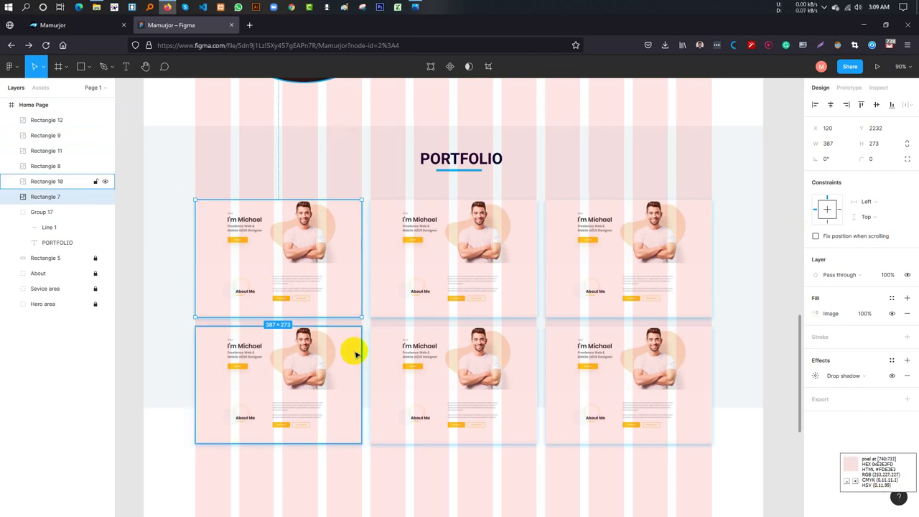
pyautogui.click(94, 197)
pyautogui.click(80, 66)
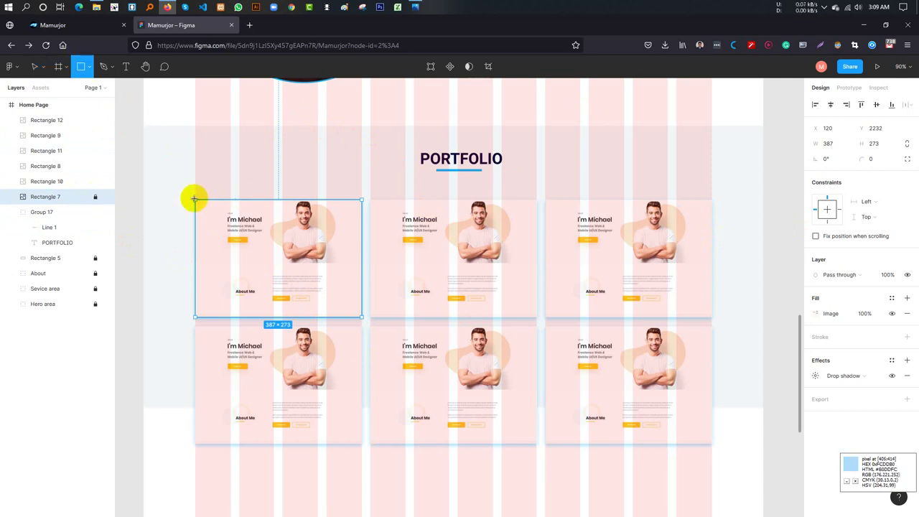
# - Draw a rectangle over the first portfolio card and start adjusting its fill
pyautogui.moveTo(193, 198); pyautogui.dragTo(360, 319)
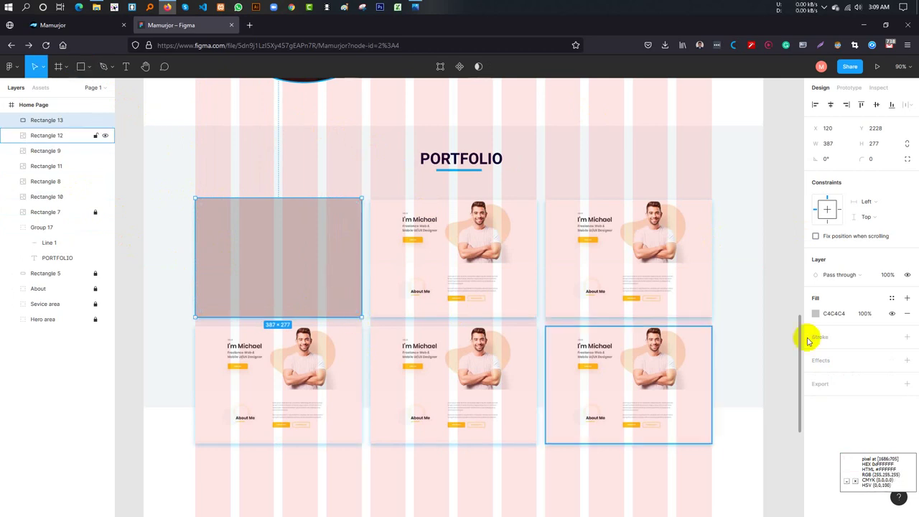
pyautogui.click(833, 313)
pyautogui.click(867, 314)
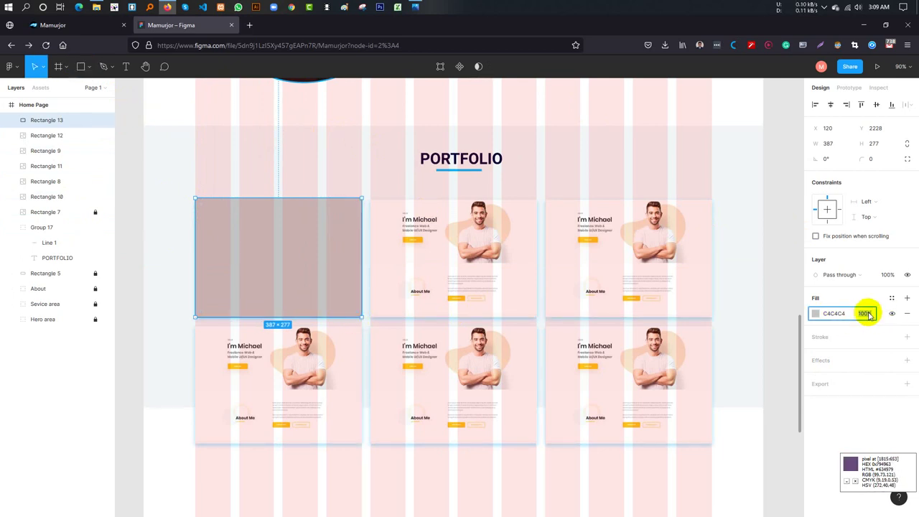
pyautogui.write('80')
pyautogui.press('Return')
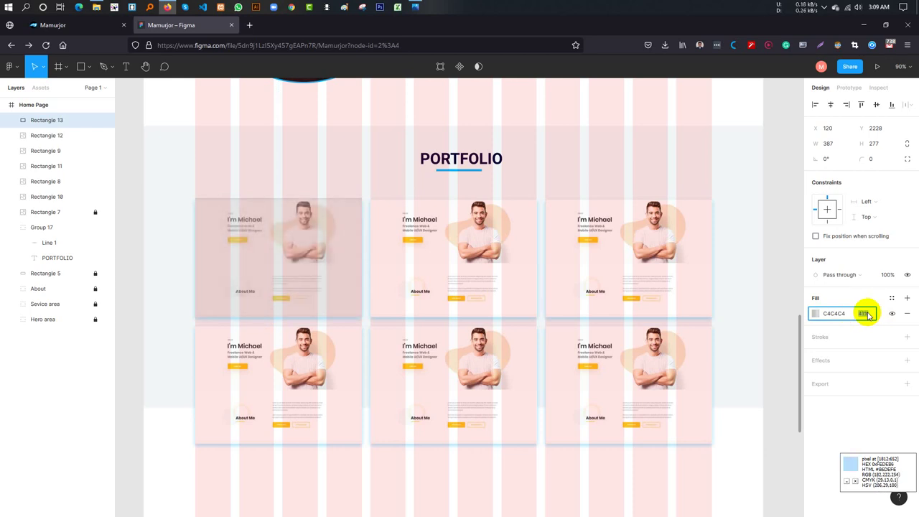
pyautogui.press('Up')
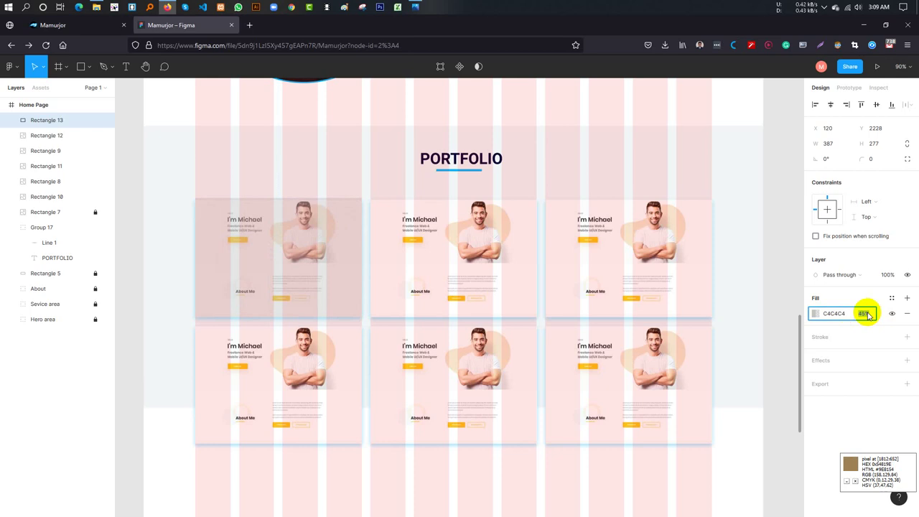
pyautogui.click(816, 313)
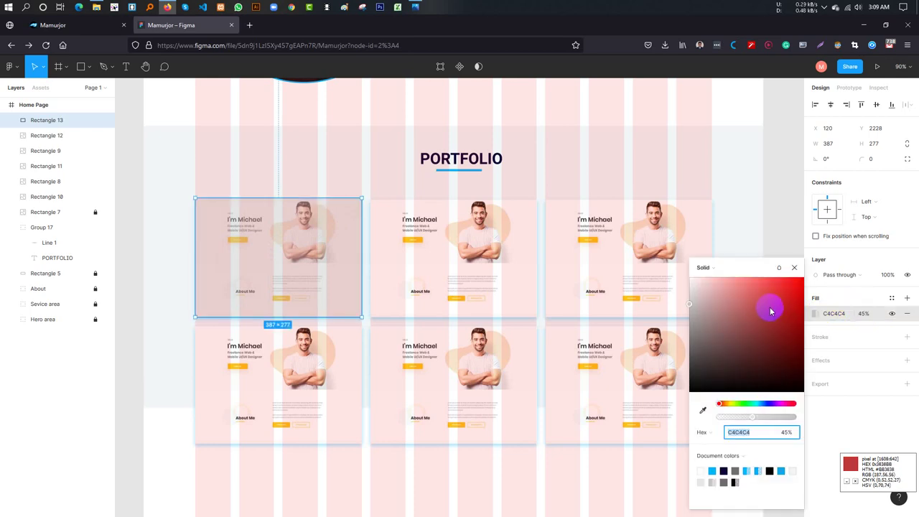
pyautogui.moveTo(768, 307); pyautogui.dragTo(804, 280)
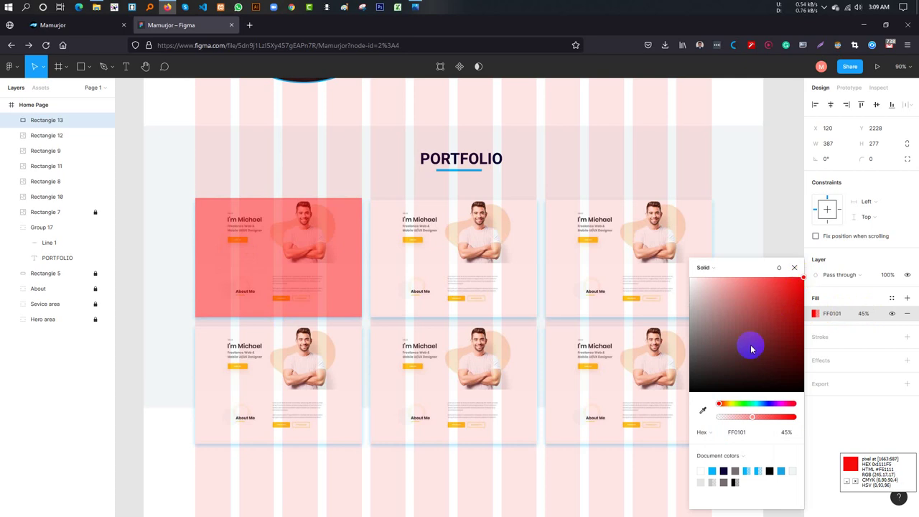
# - Fill the overlay with the underline's blue 06B3FA at 40% opacity and lock it
pyautogui.click(703, 410)
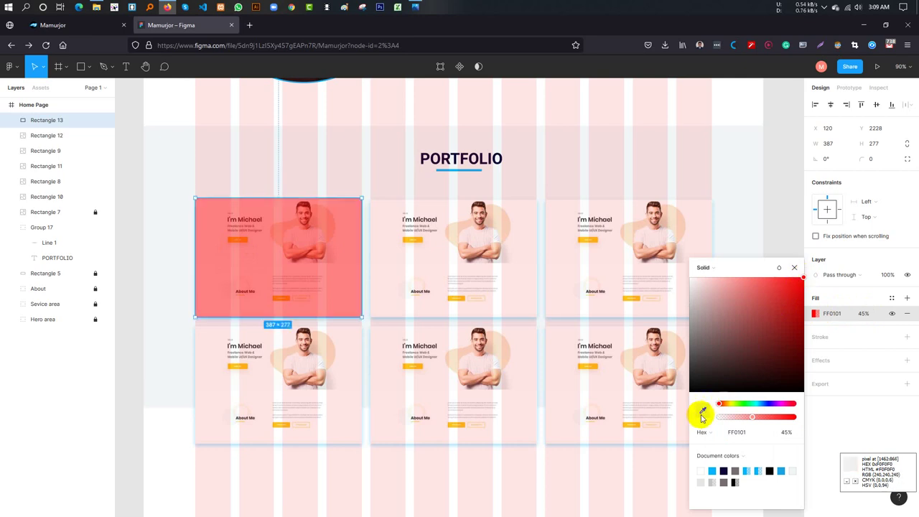
pyautogui.click(452, 170)
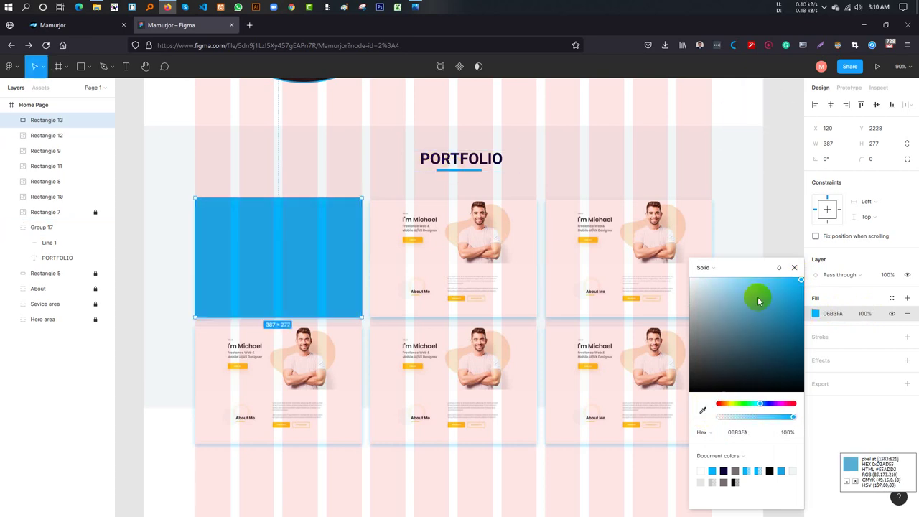
pyautogui.click(865, 313)
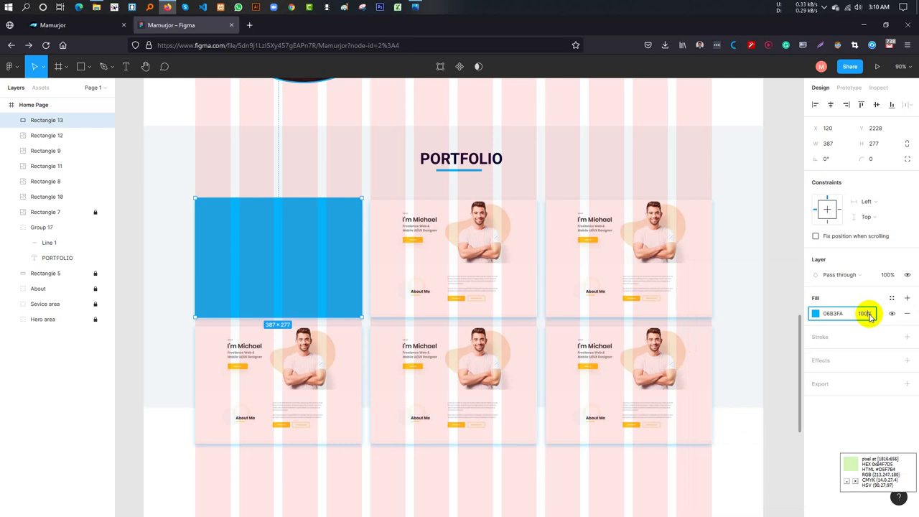
pyautogui.click(869, 314)
pyautogui.write('40')
pyautogui.press('Return')
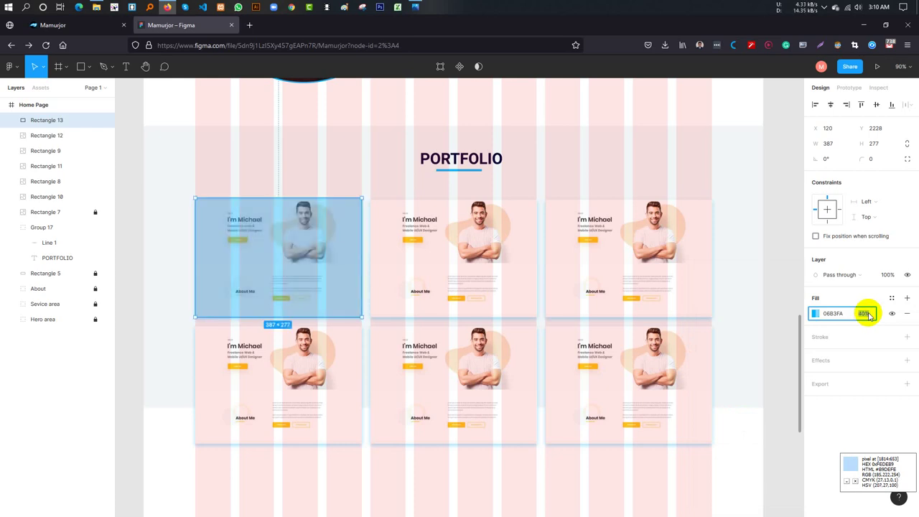
pyautogui.click(860, 298)
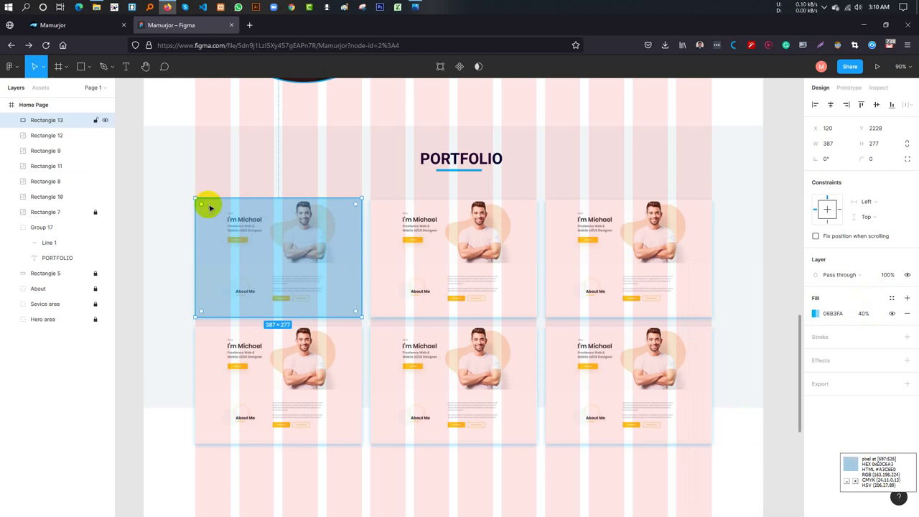
pyautogui.click(96, 120)
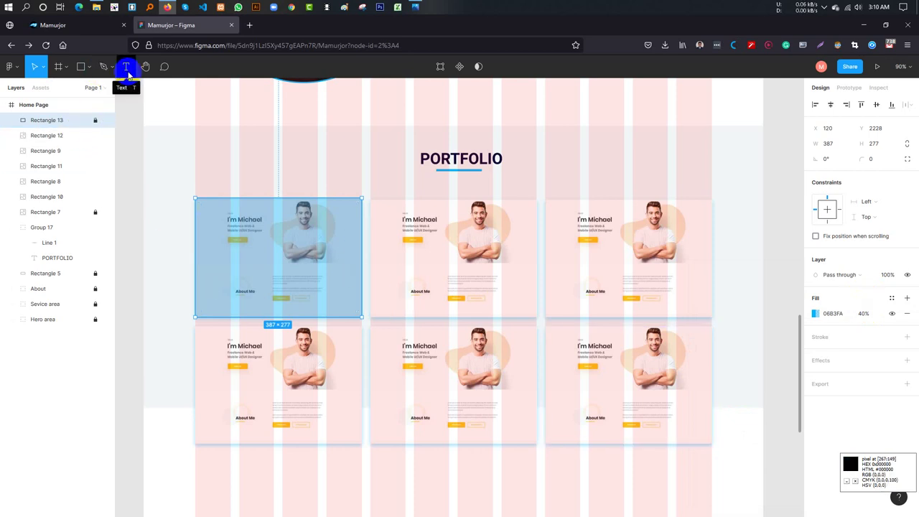
# - Add a MICHAEL title text box on the first card
pyautogui.scroll(2, 338, 254)
pyautogui.scroll(-2, 328, 258)
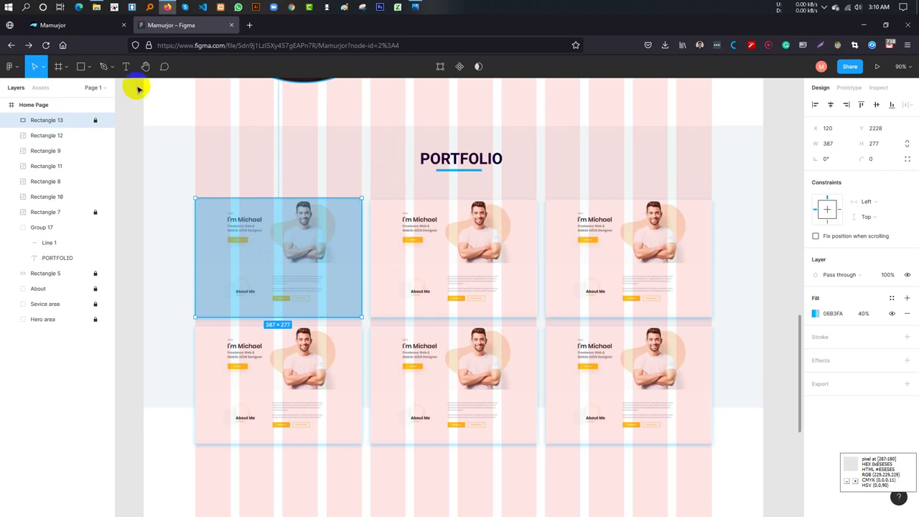
pyautogui.click(126, 66)
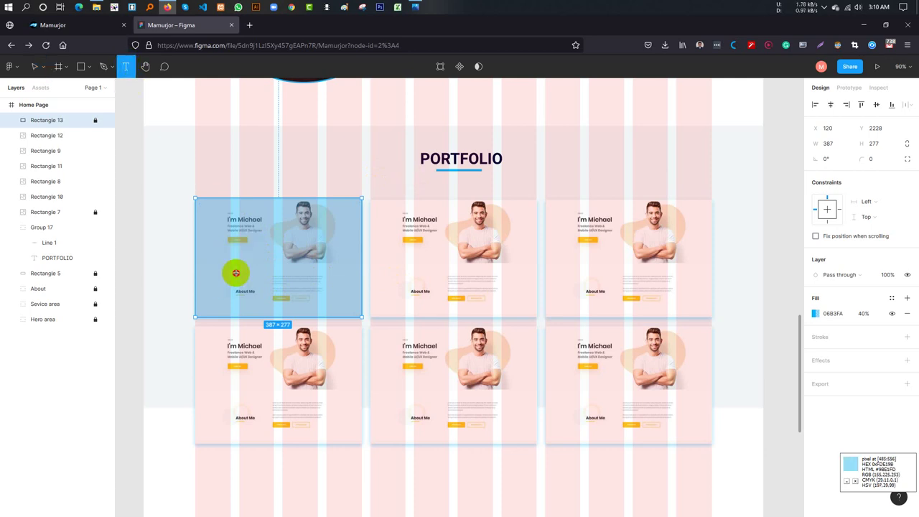
pyautogui.moveTo(226, 255); pyautogui.dragTo(337, 274)
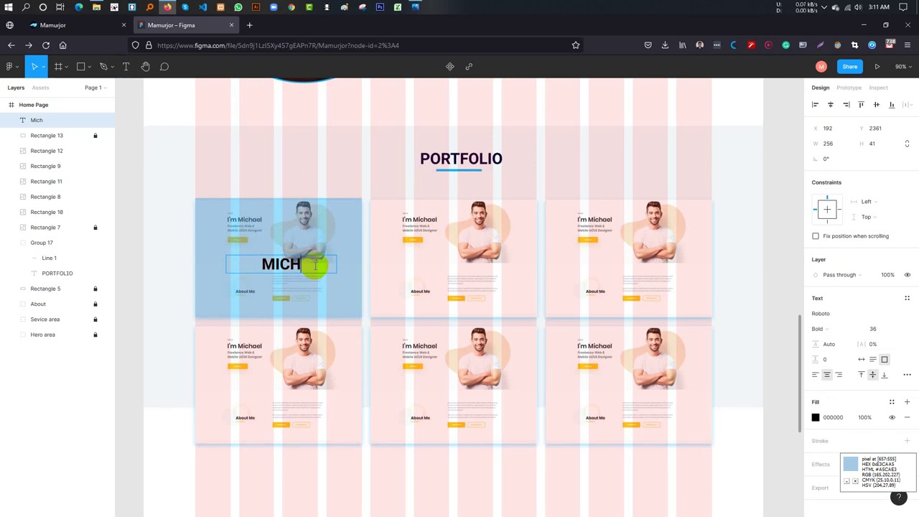
pyautogui.write('ael')
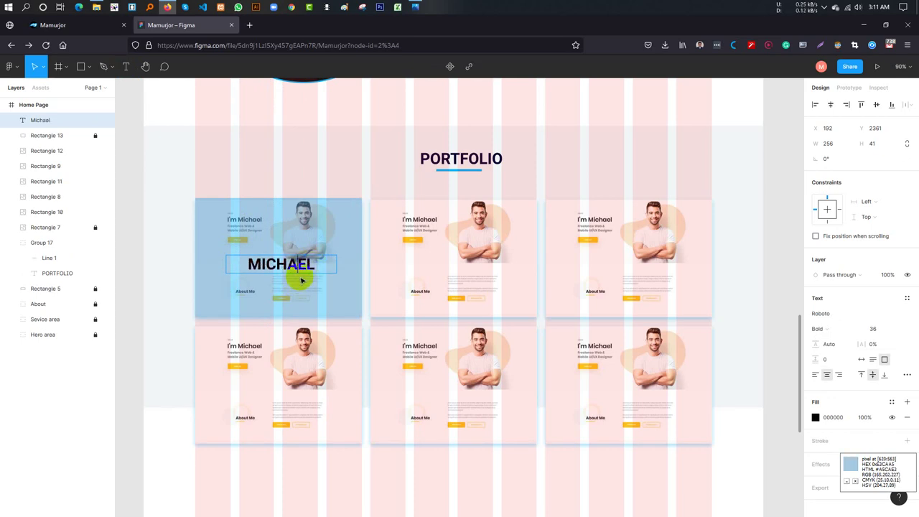
pyautogui.press('Escape')
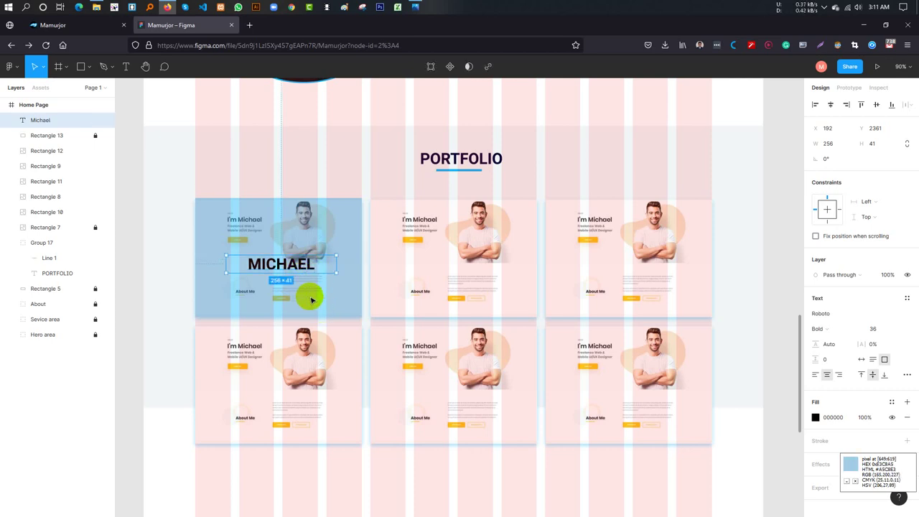
# - Shrink the MICHAEL title box to 164 × 30 and place a copy just below it
pyautogui.scroll(3, 308, 294)
pyautogui.scroll(2, 310, 294)
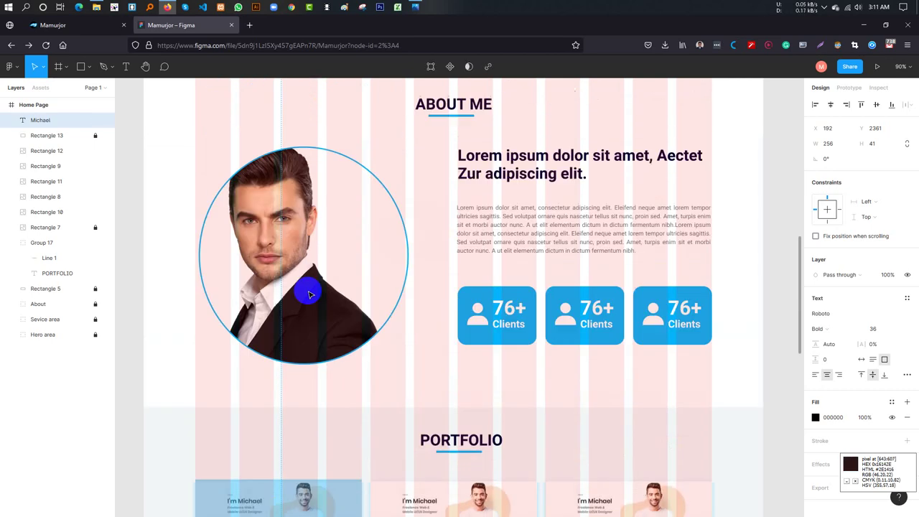
pyautogui.scroll(-4, 310, 294)
pyautogui.scroll(-2, 305, 284)
pyautogui.click(304, 276)
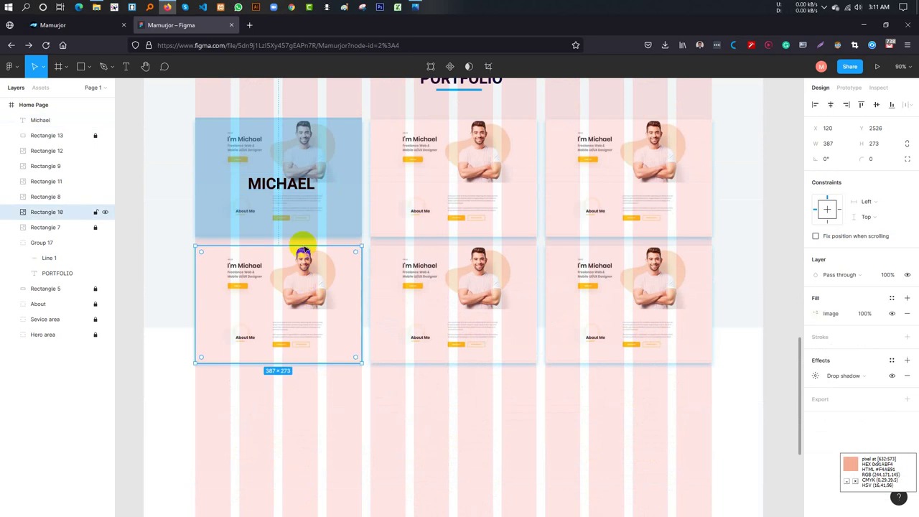
pyautogui.click(291, 186)
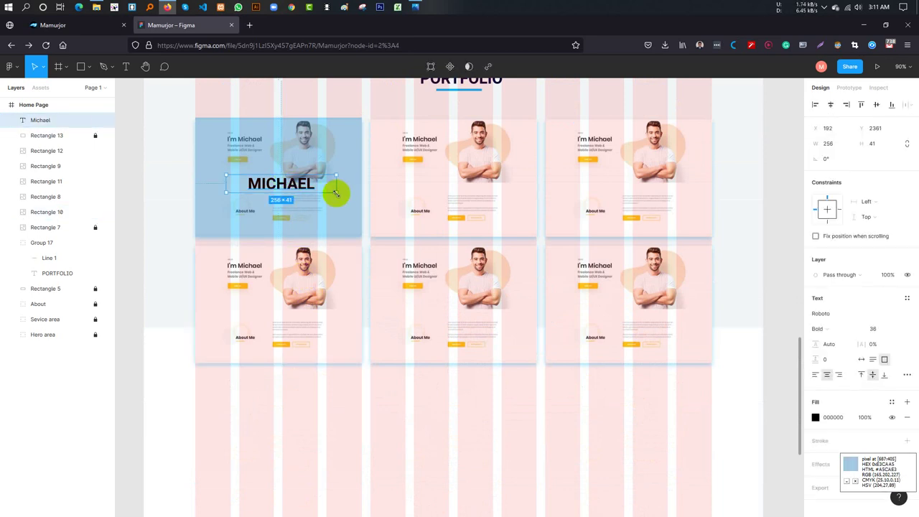
pyautogui.moveTo(334, 192); pyautogui.dragTo(298, 188)
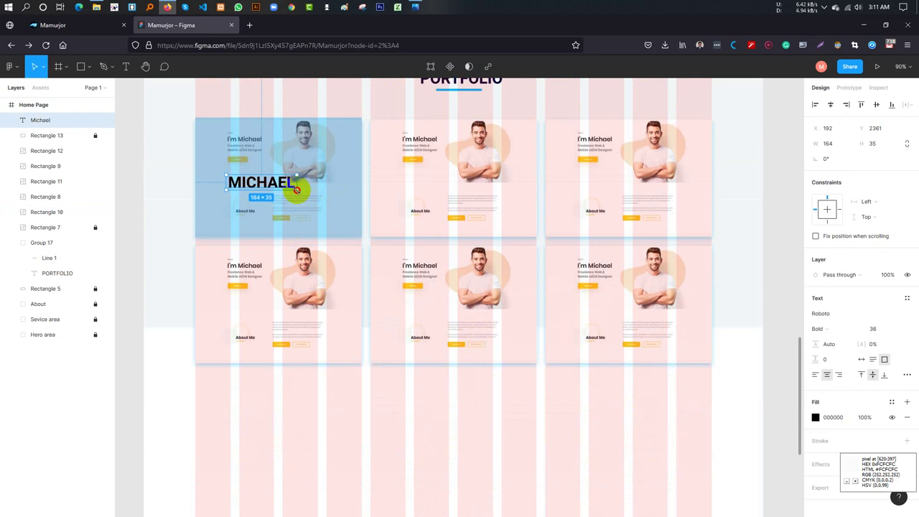
pyautogui.moveTo(297, 188); pyautogui.dragTo(301, 186)
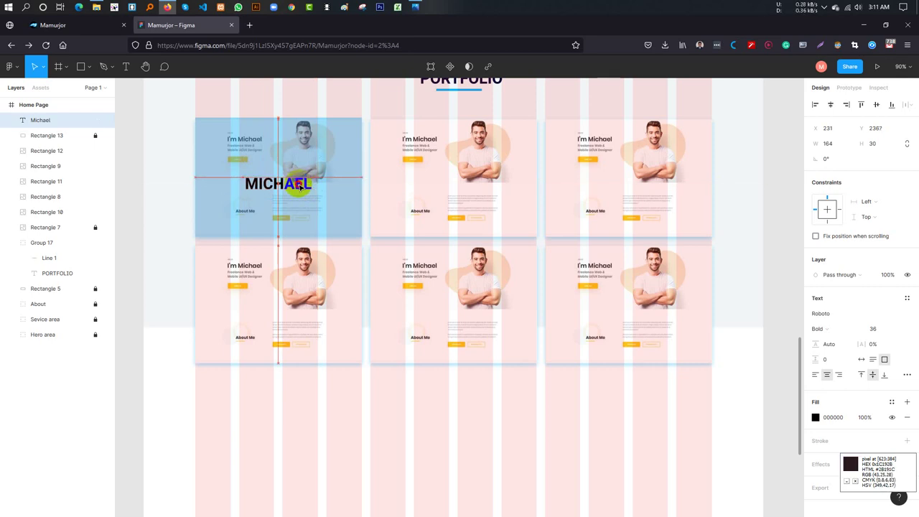
pyautogui.click(297, 211)
pyautogui.click(288, 186)
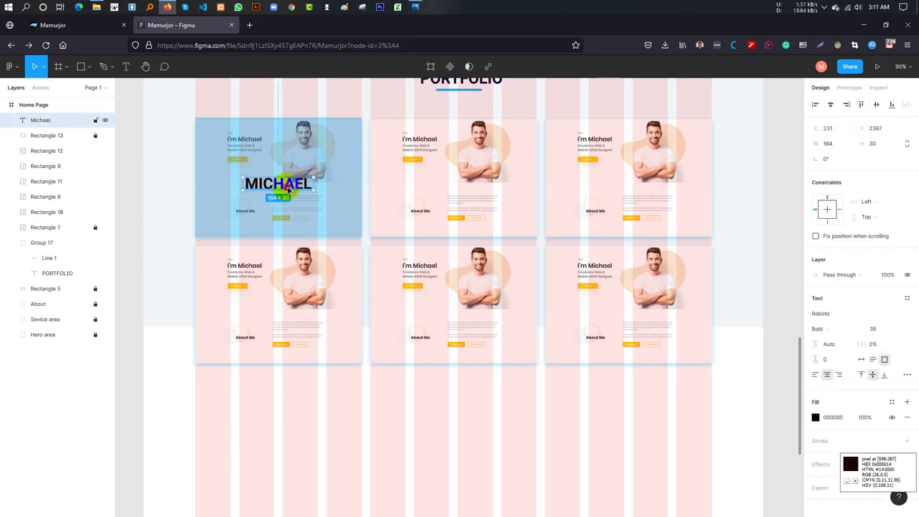
pyautogui.moveTo(289, 188)
pyautogui.mouseDown()
pyautogui.moveTo(292, 206)
pyautogui.moveTo(317, 206)
pyautogui.mouseUp()
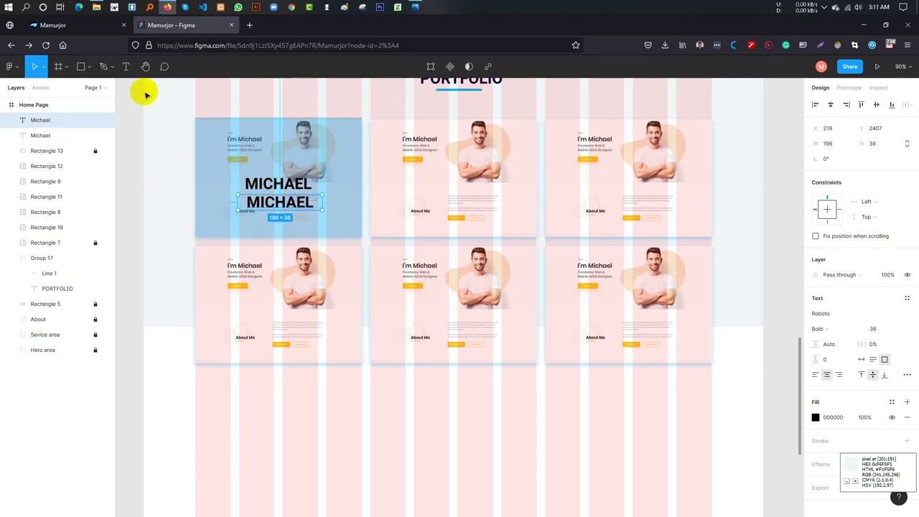
# - Wrap the copied MICHAEL text in a new frame
pyautogui.rightClick(277, 195)
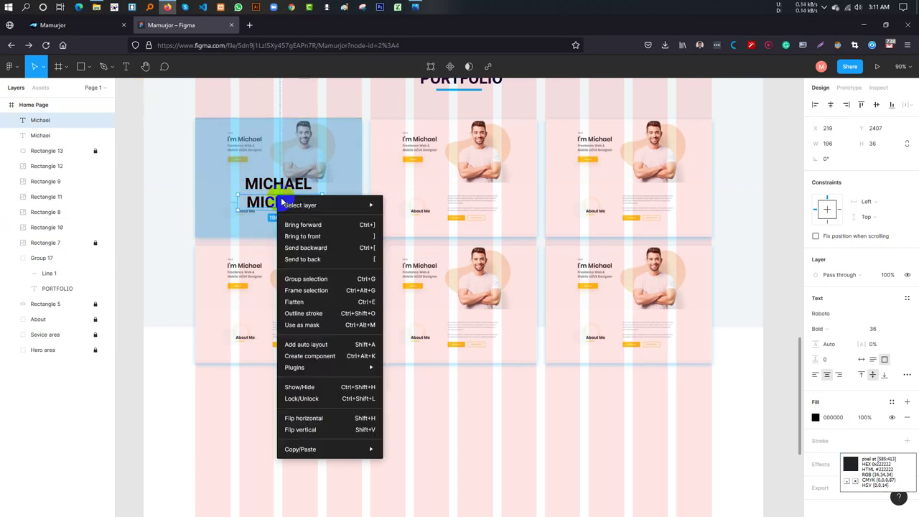
pyautogui.click(321, 316)
pyautogui.hotkey('ctrl', 'z')
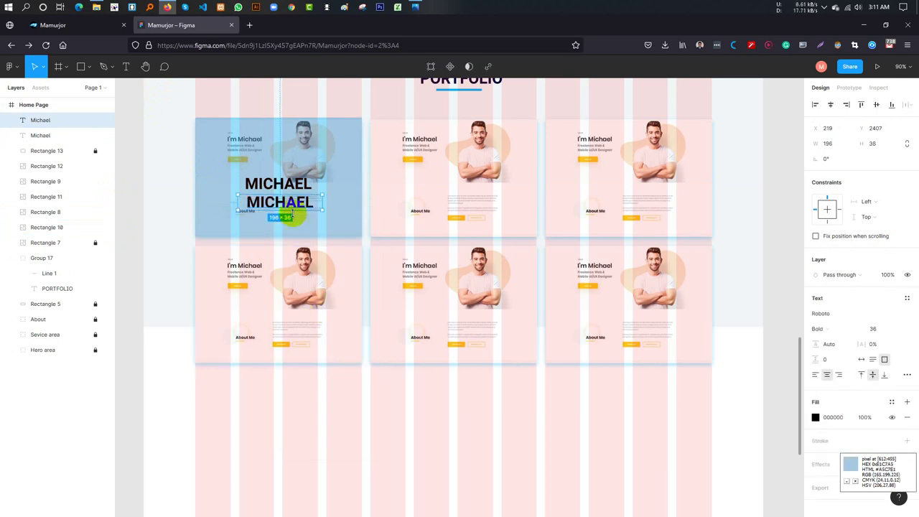
pyautogui.rightClick(291, 200)
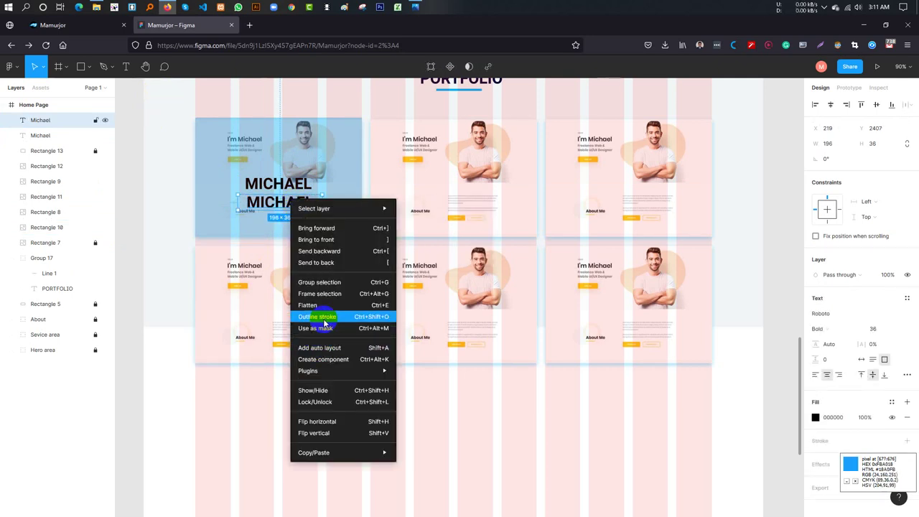
pyautogui.click(325, 294)
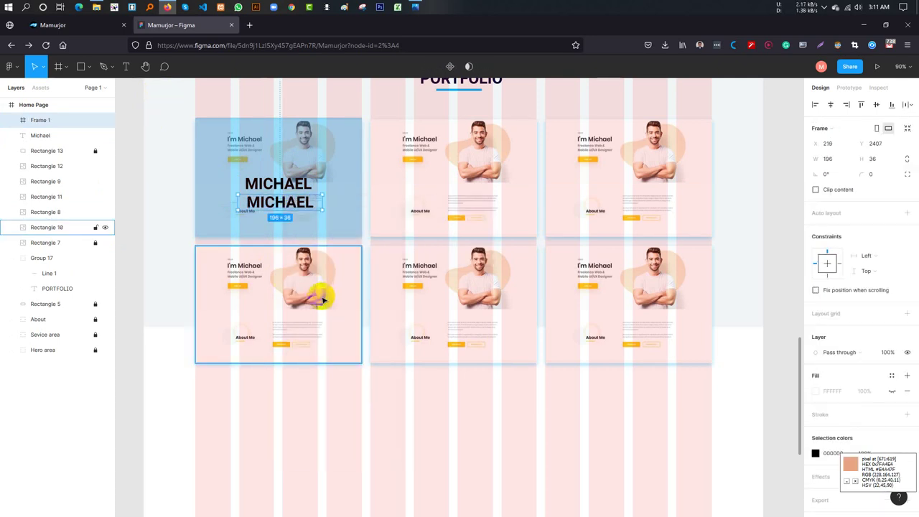
# - Fill the badge frame with the PORTFOLIO heading's navy 0C0436
pyautogui.click(815, 391)
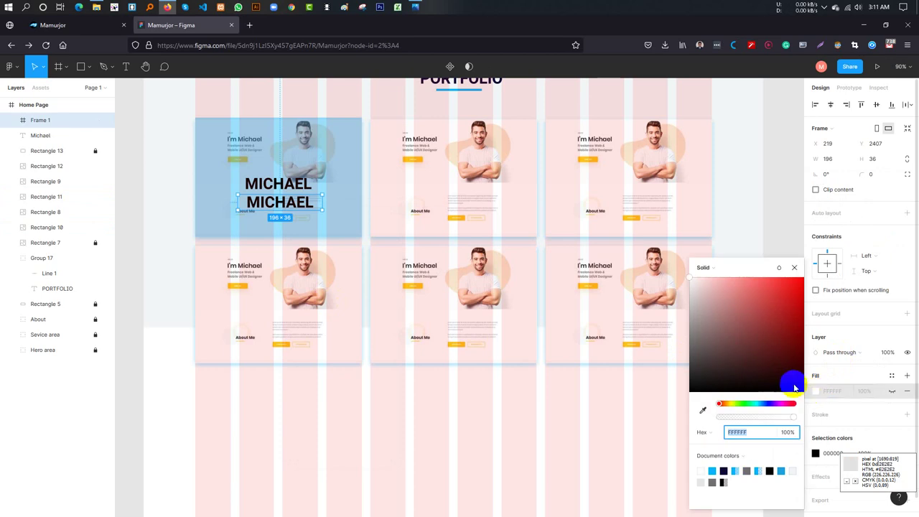
pyautogui.moveTo(788, 374); pyautogui.dragTo(786, 300)
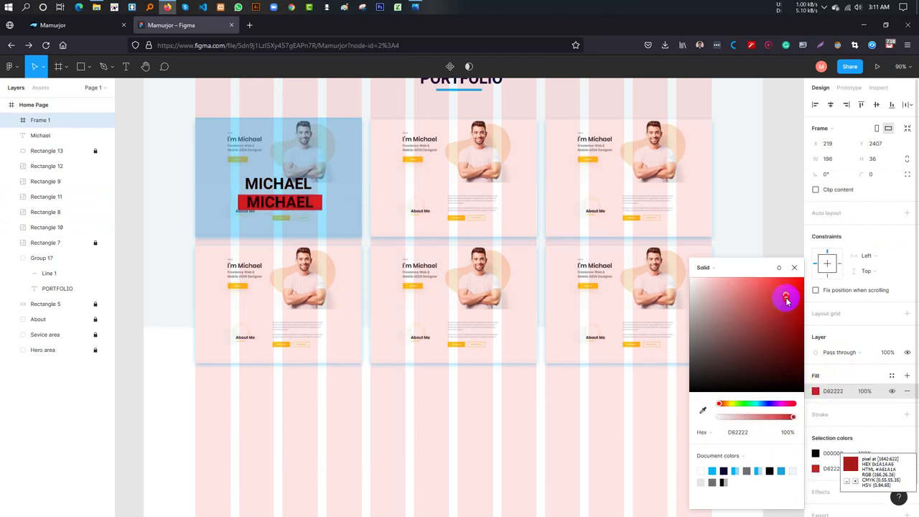
pyautogui.click(702, 409)
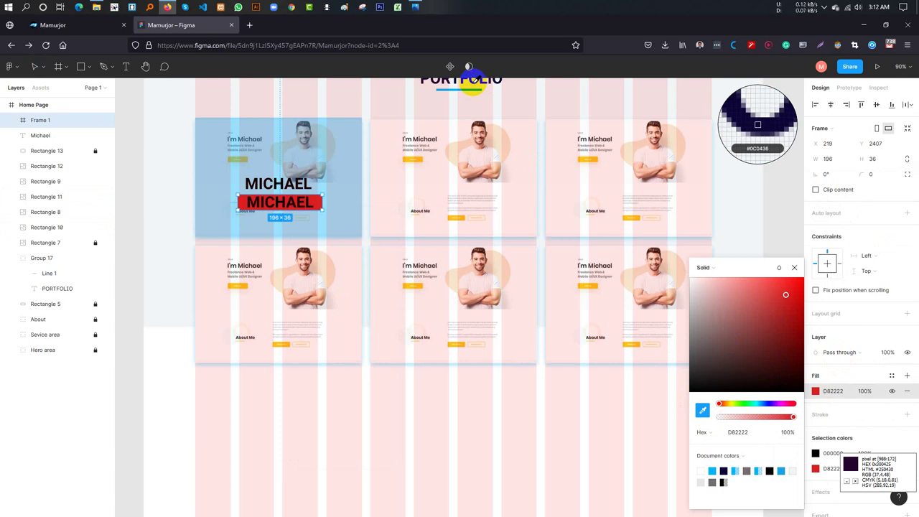
pyautogui.click(474, 82)
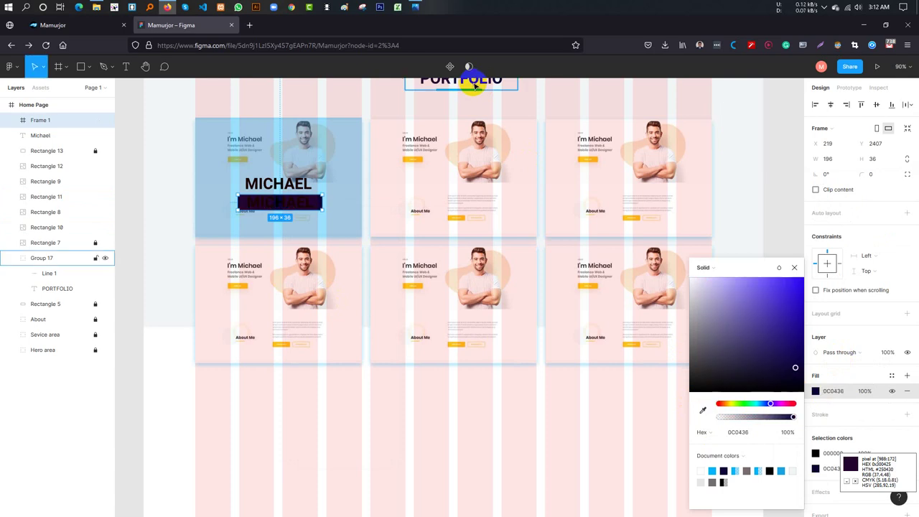
pyautogui.click(829, 374)
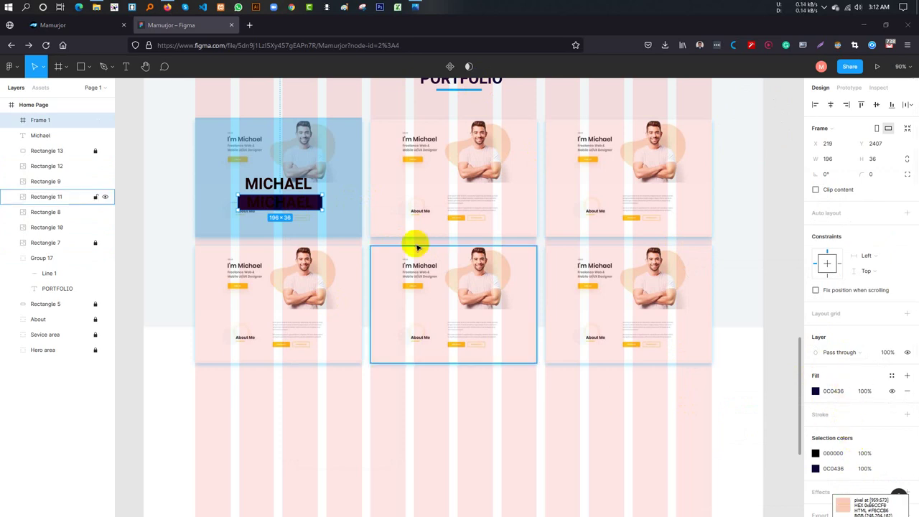
pyautogui.moveTo(318, 208); pyautogui.dragTo(303, 229)
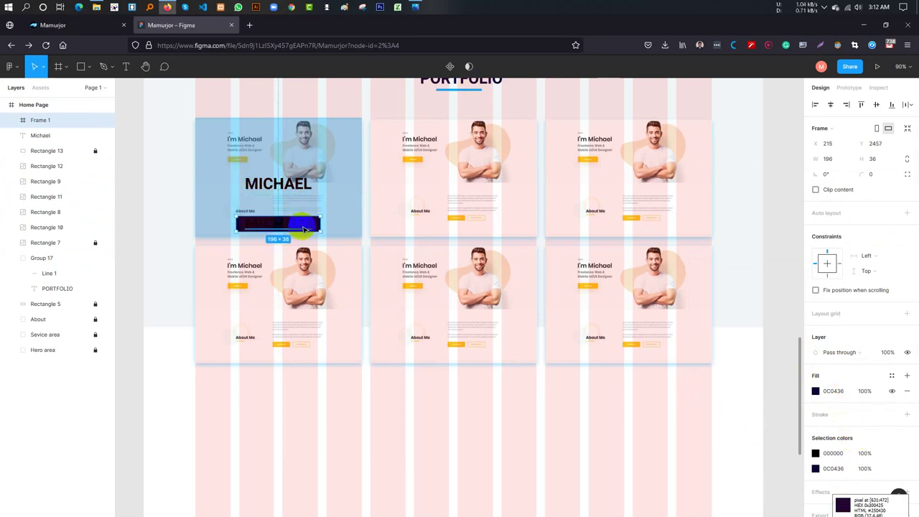
pyautogui.hotkey('ctrl', 'z')
# - Make the badge's MICHAEL text white, size 18, Medium weight
pyautogui.hotkey('ctrl', 'v')
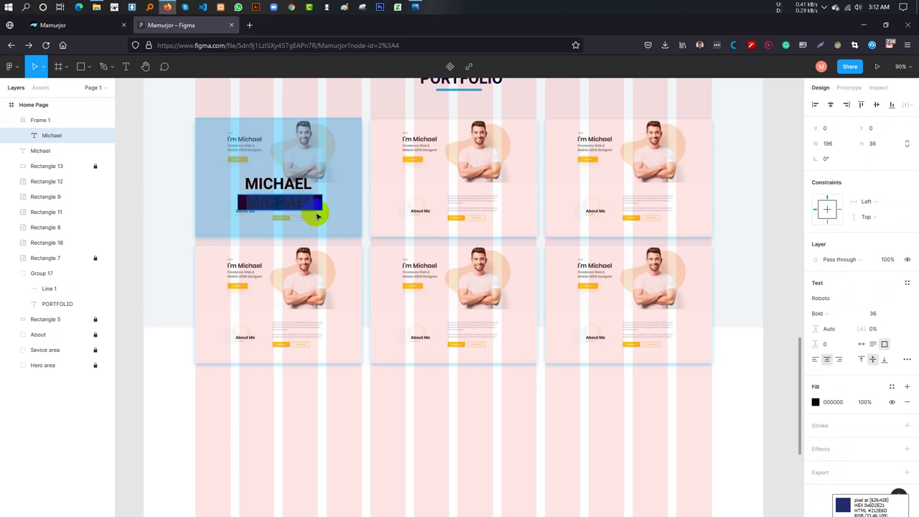
pyautogui.click(815, 402)
pyautogui.moveTo(718, 335); pyautogui.dragTo(682, 279)
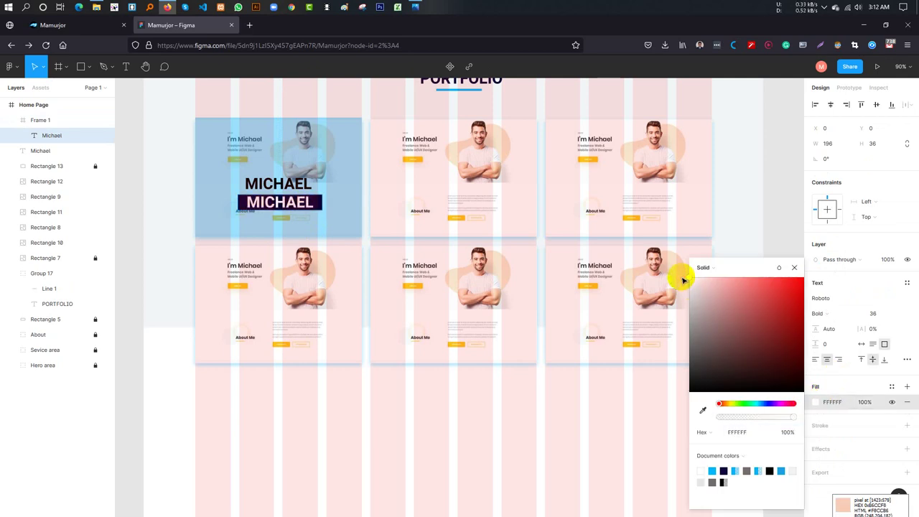
pyautogui.click(884, 314)
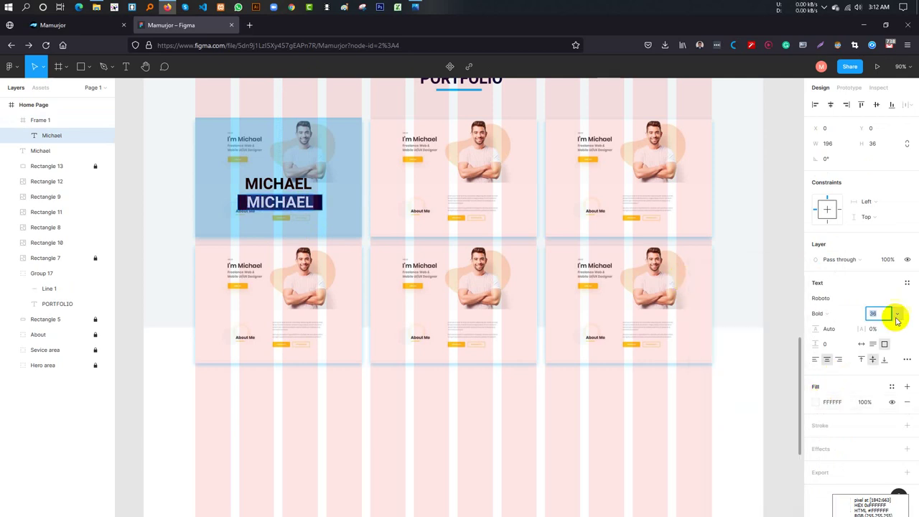
pyautogui.click(895, 320)
pyautogui.click(887, 294)
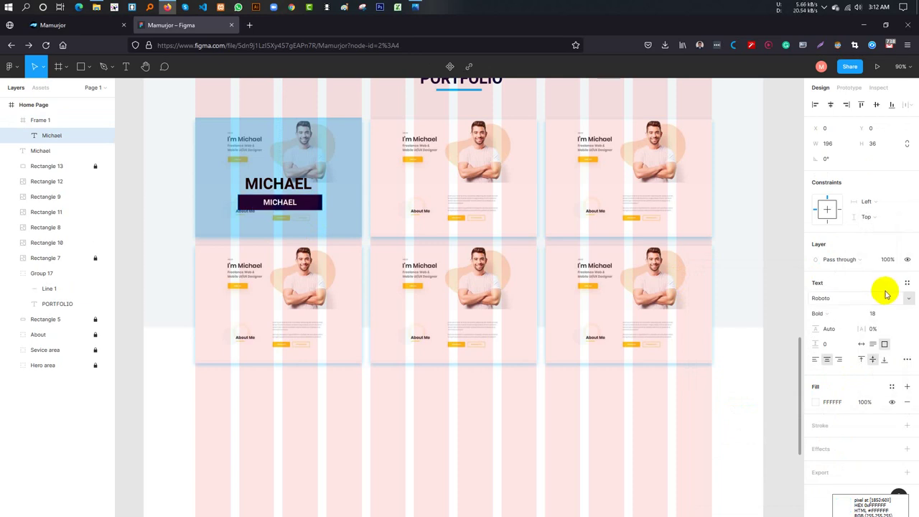
pyautogui.click(830, 314)
pyautogui.click(833, 302)
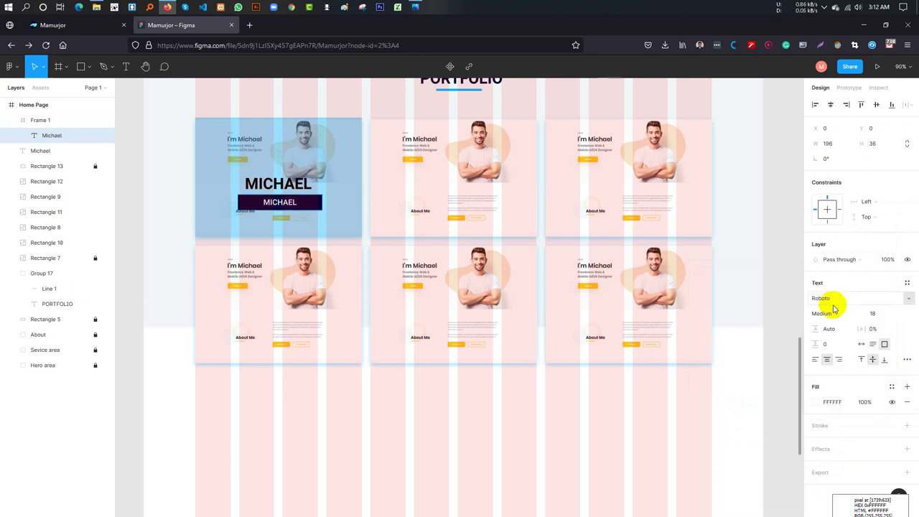
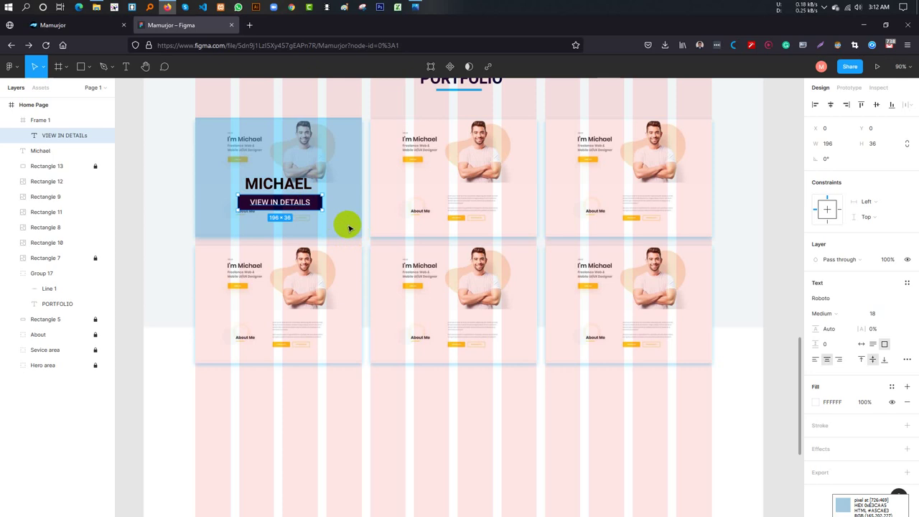
# - Give the VIEW IN DETAILS button frame a corner radius of 50
pyautogui.press('Escape')
pyautogui.press('Escape')
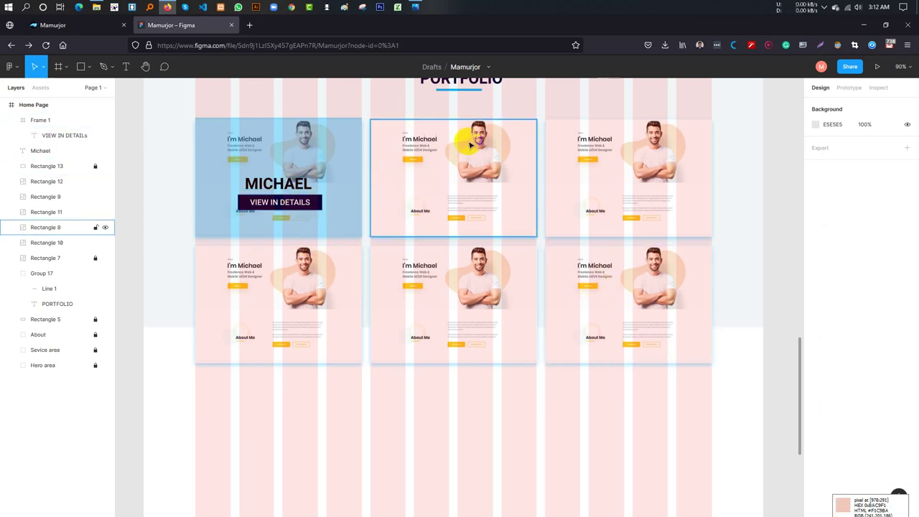
pyautogui.click(281, 201)
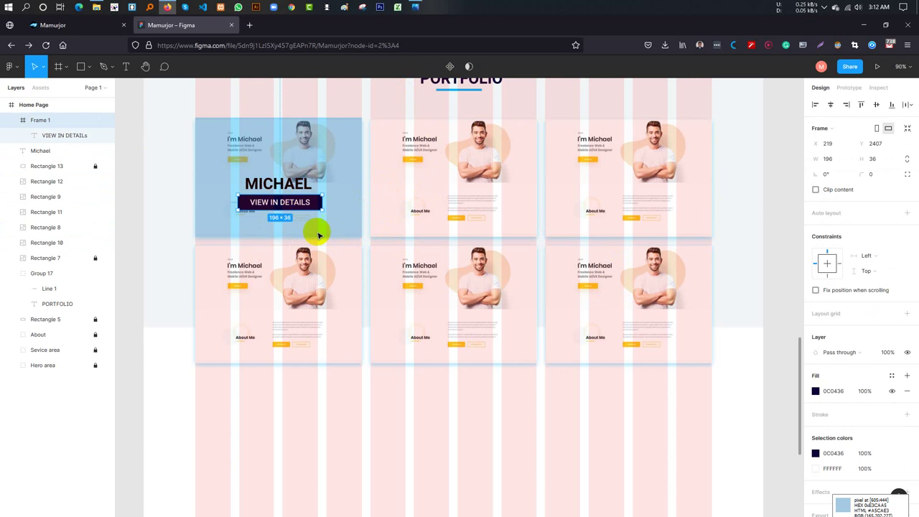
pyautogui.press('Escape')
pyautogui.click(320, 207)
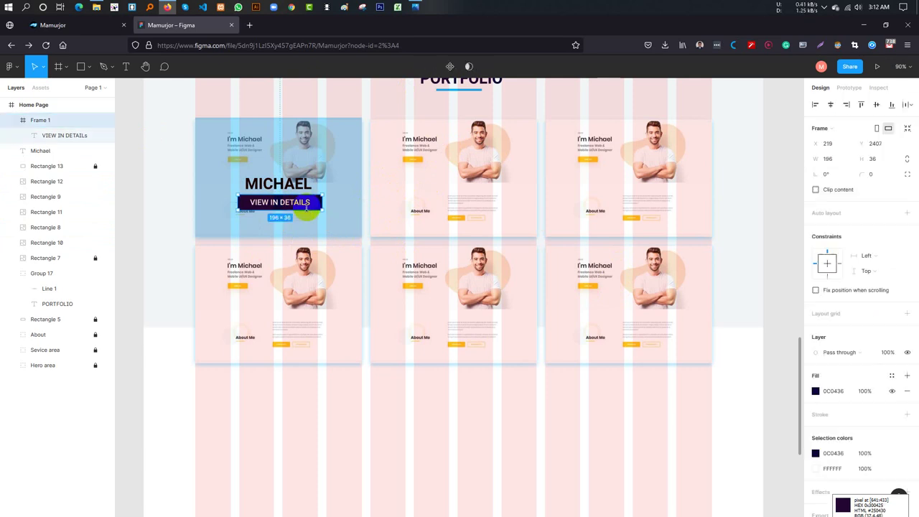
pyautogui.click(874, 174)
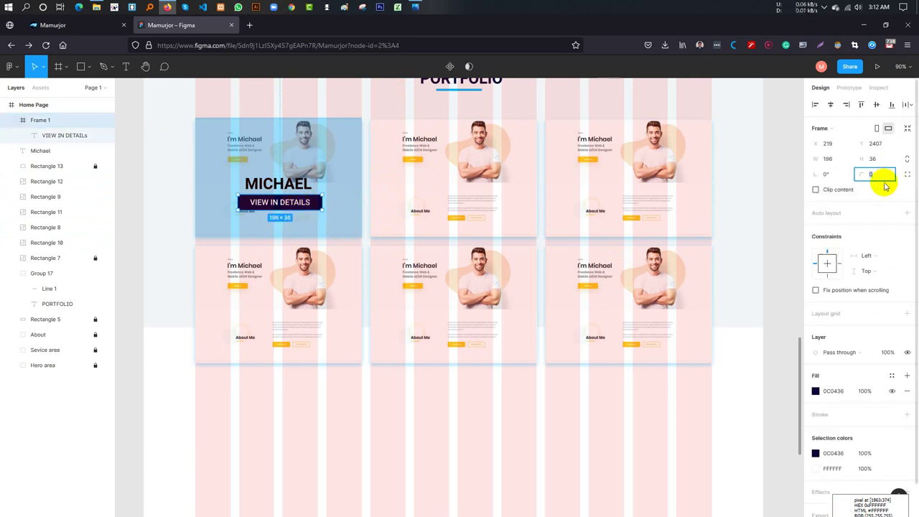
pyautogui.write('50')
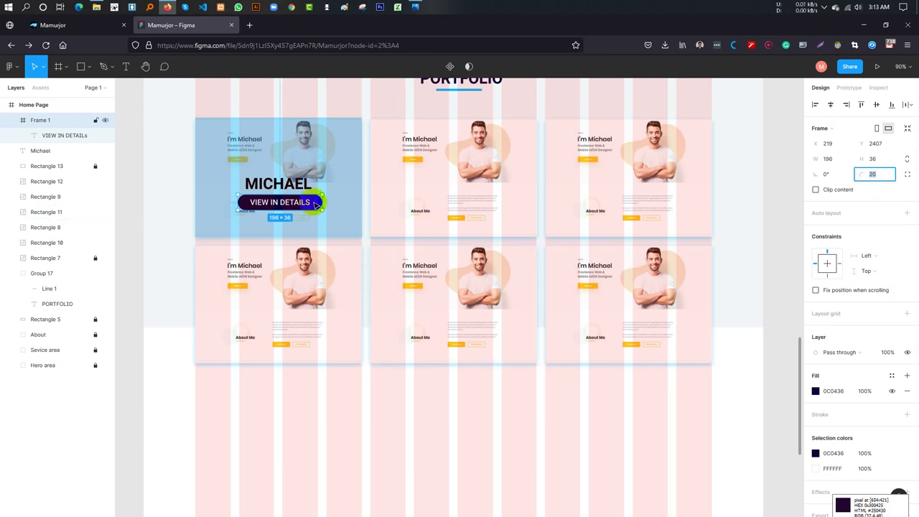
# - Inspect the second portfolio card, clear the selection and select the MICHAEL heading
pyautogui.click(362, 214)
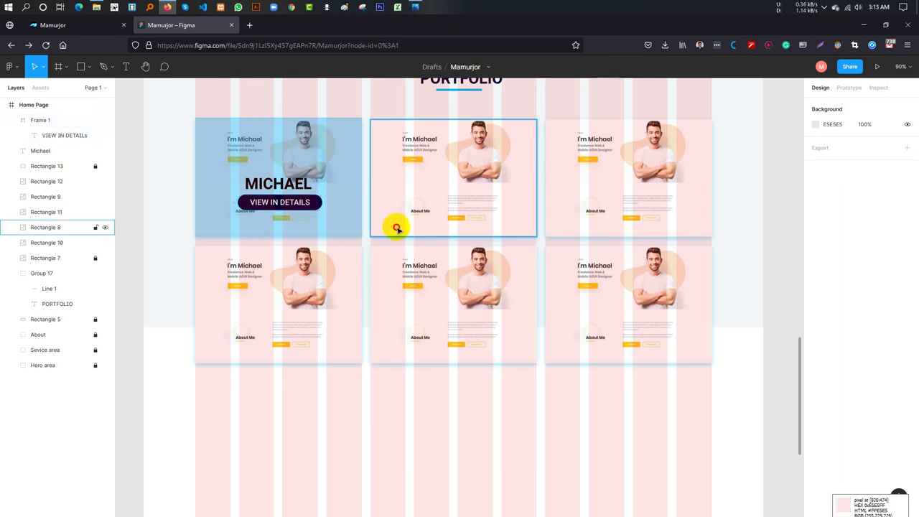
pyautogui.click(395, 228)
pyautogui.scroll(5, 395, 233)
pyautogui.scroll(5, 410, 252)
pyautogui.scroll(5, 409, 251)
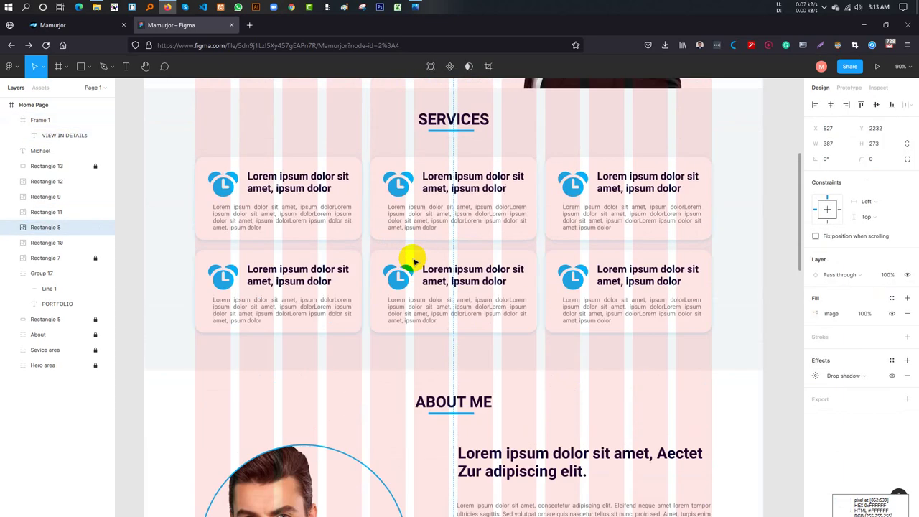
pyautogui.scroll(5, 410, 252)
pyautogui.scroll(1, 389, 322)
pyautogui.scroll(-5, 363, 333)
pyautogui.scroll(-5, 365, 334)
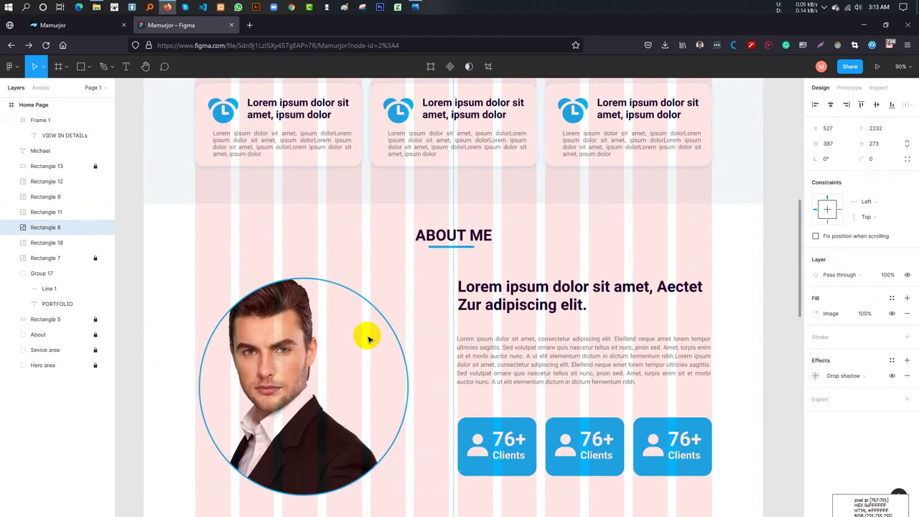
pyautogui.scroll(-5, 367, 346)
pyautogui.scroll(-3, 368, 344)
pyautogui.scroll(3, 367, 343)
pyautogui.scroll(1, 367, 345)
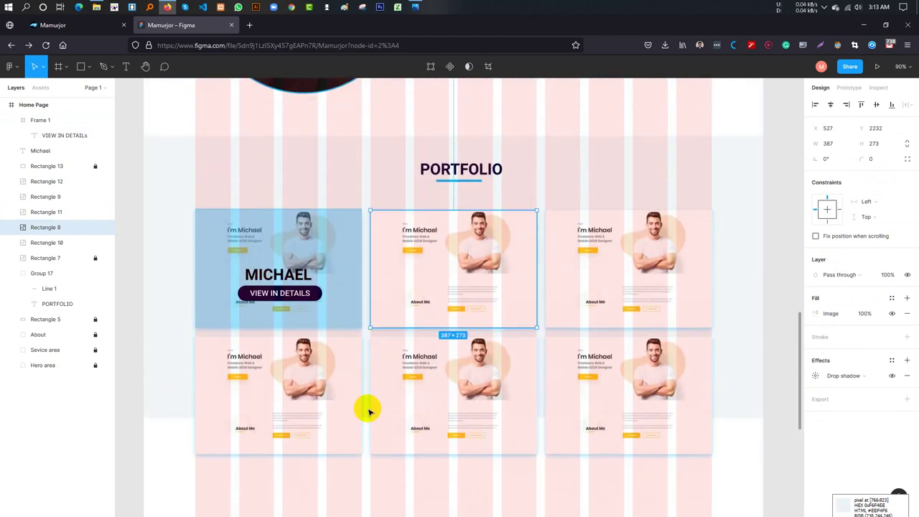
pyautogui.click(395, 473)
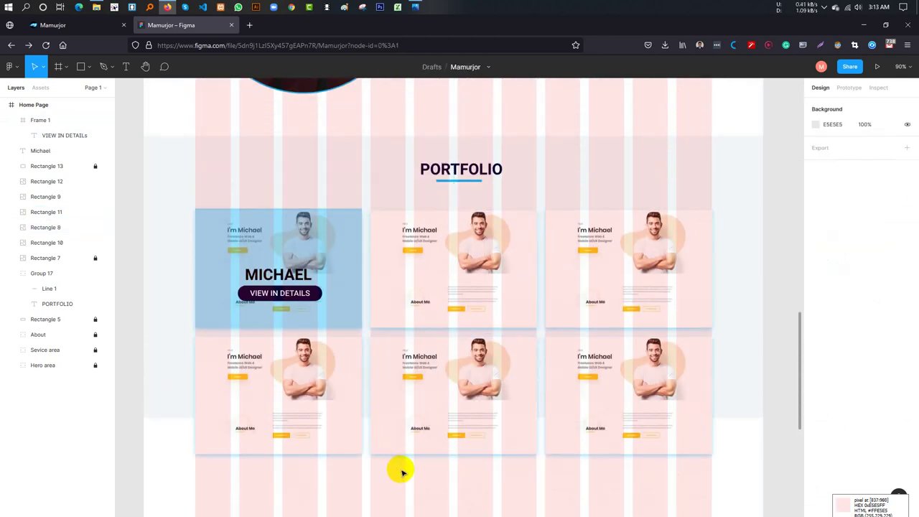
pyautogui.click(281, 275)
# - Duplicate MICHAEL below itself as 'This is an outstanding portfolio project' at size 14
pyautogui.moveTo(281, 276)
pyautogui.mouseDown()
pyautogui.moveTo(281, 262)
pyautogui.moveTo(287, 288)
pyautogui.mouseUp()
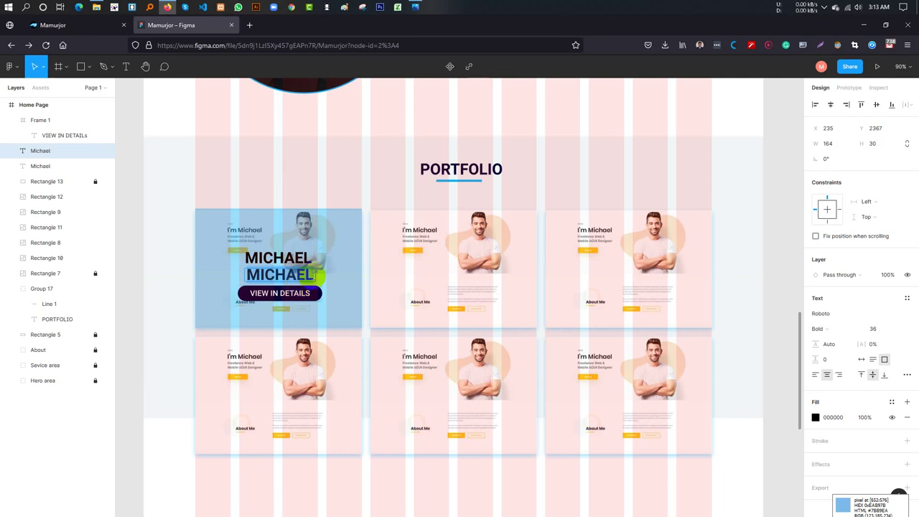
pyautogui.write('This is an out')
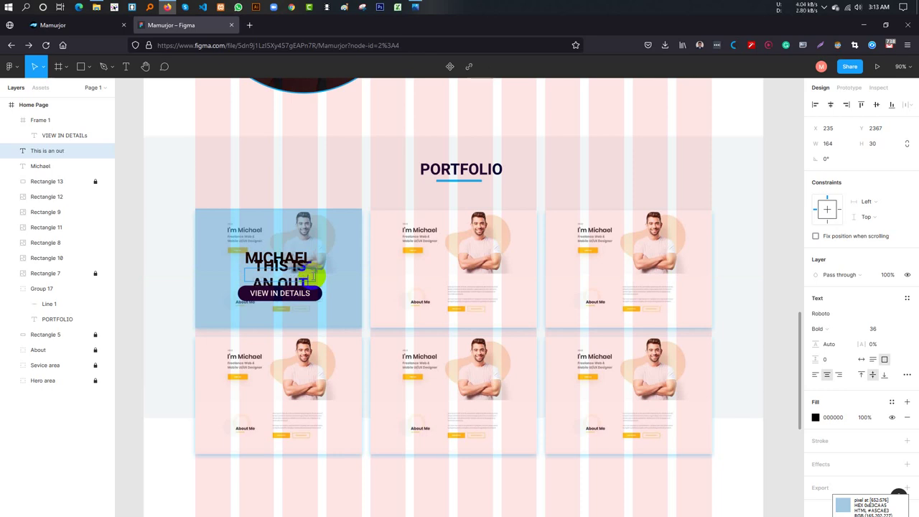
pyautogui.write('standing po')
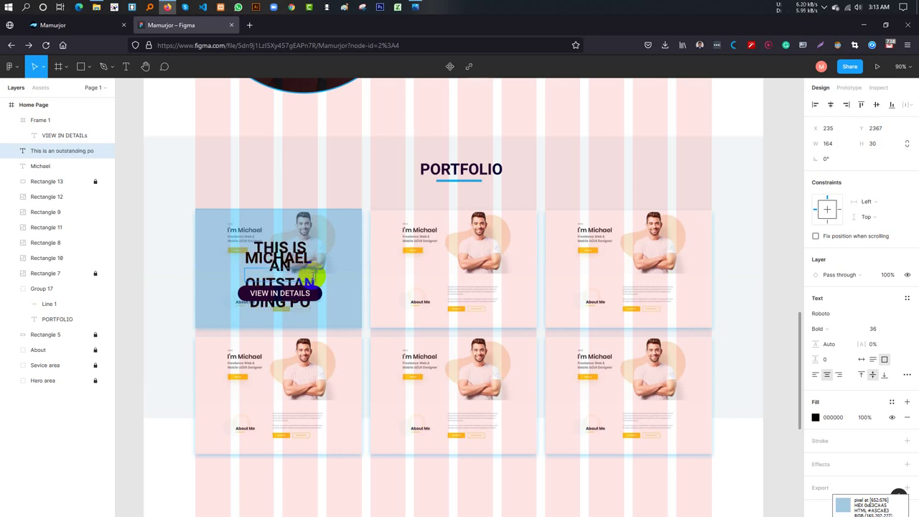
pyautogui.write('rtfol')
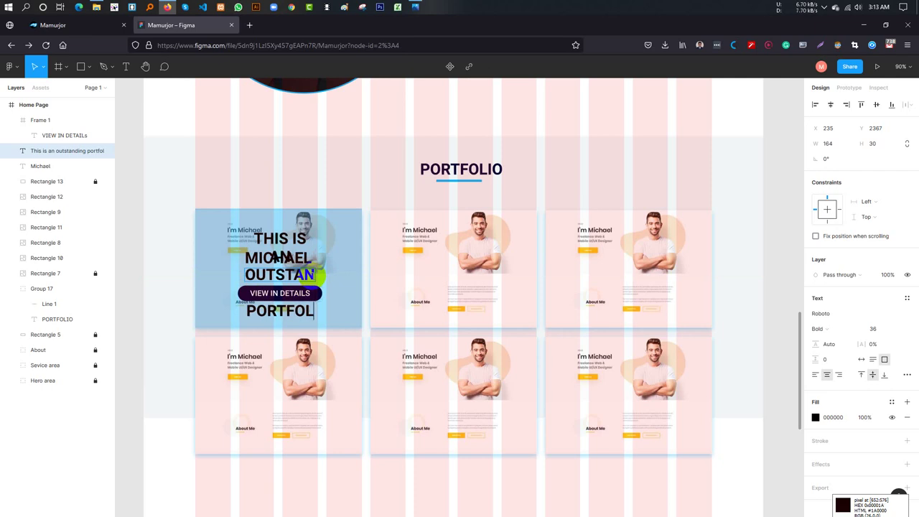
pyautogui.write('io proje')
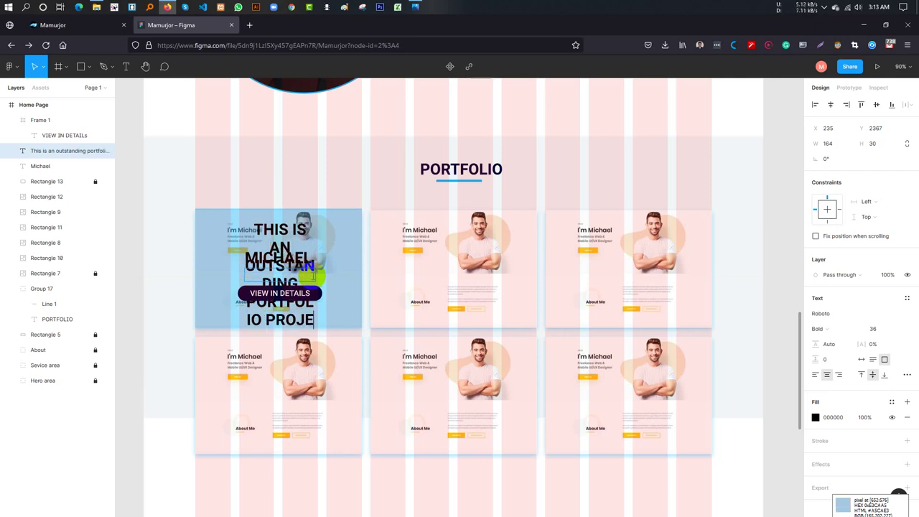
pyautogui.write('ct')
pyautogui.hotkey('ctrl', 'a')
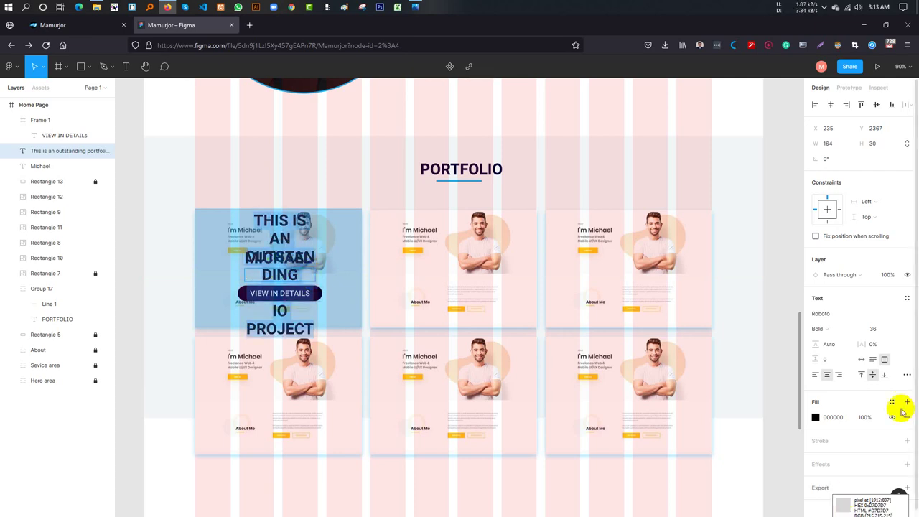
pyautogui.click(892, 328)
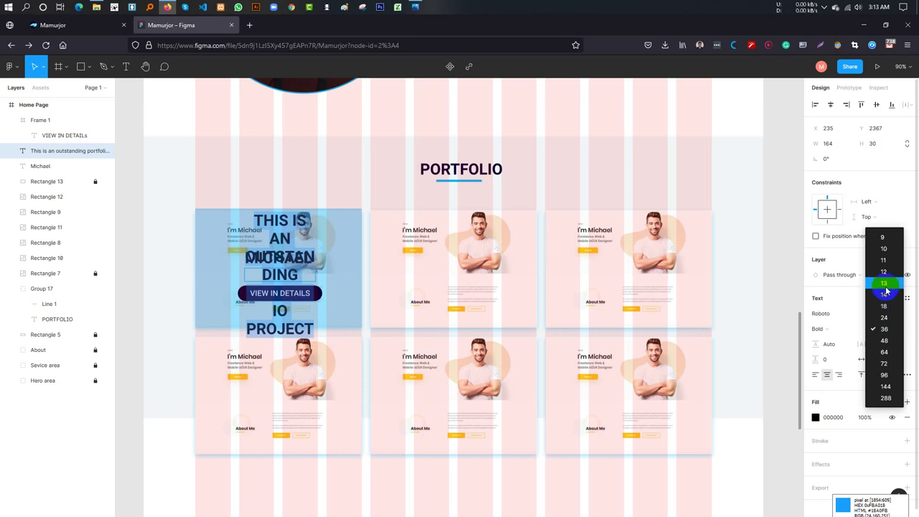
pyautogui.click(885, 296)
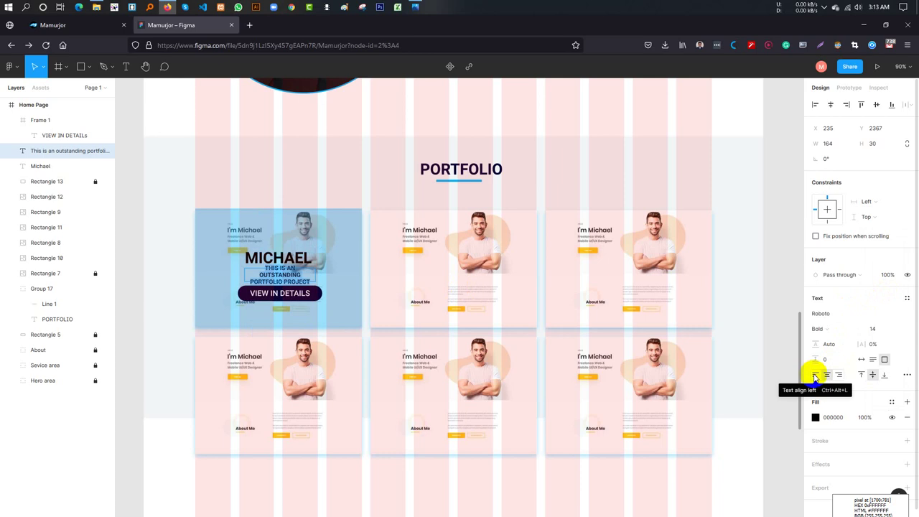
# - Centre-align the subtitle and set its font weight to Regular
pyautogui.click(814, 375)
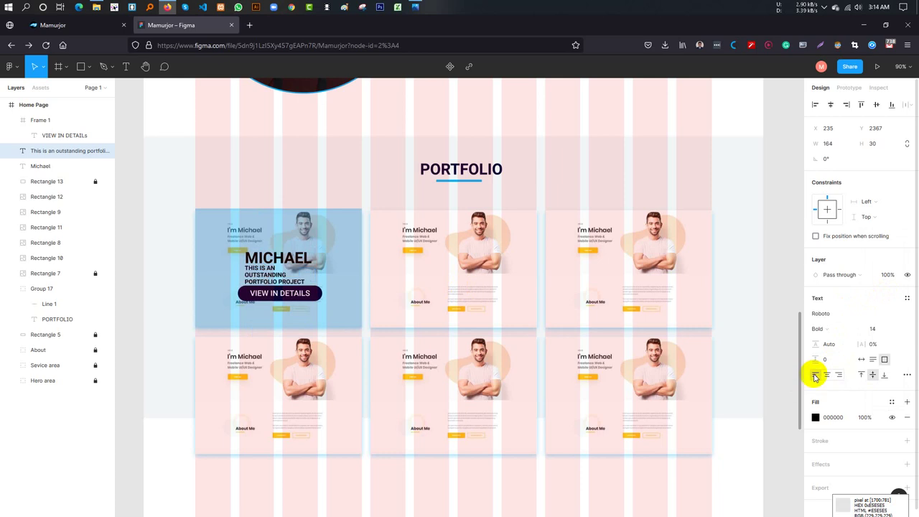
pyautogui.click(825, 375)
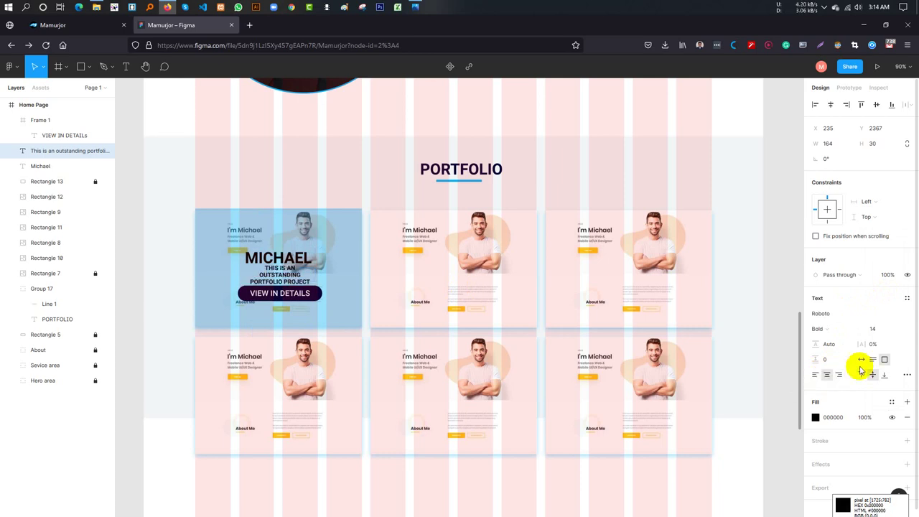
pyautogui.click(822, 329)
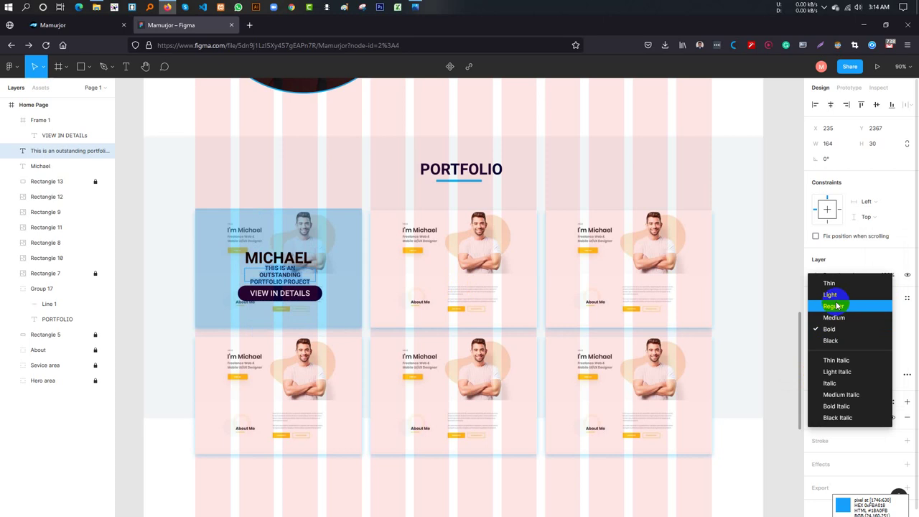
pyautogui.click(832, 305)
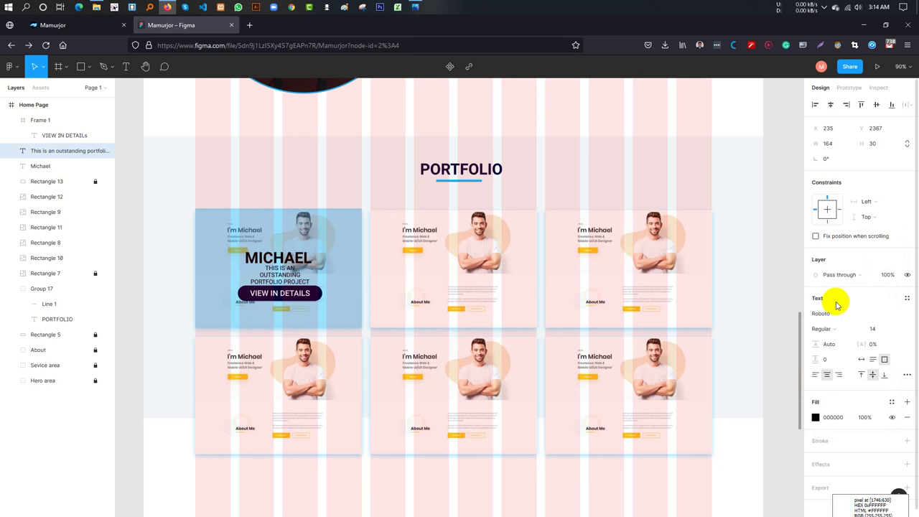
# - Try title case and small caps, then set the subtitle's letter case back to none
pyautogui.click(905, 373)
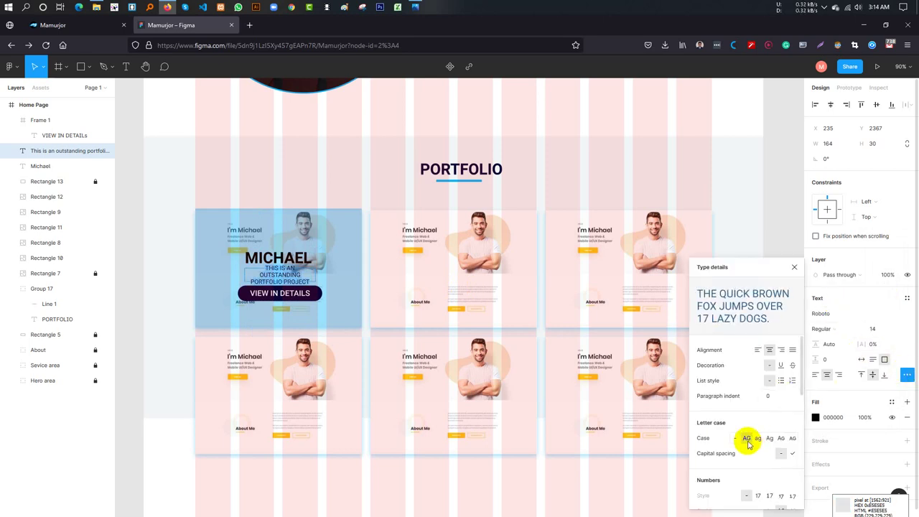
pyautogui.click(769, 438)
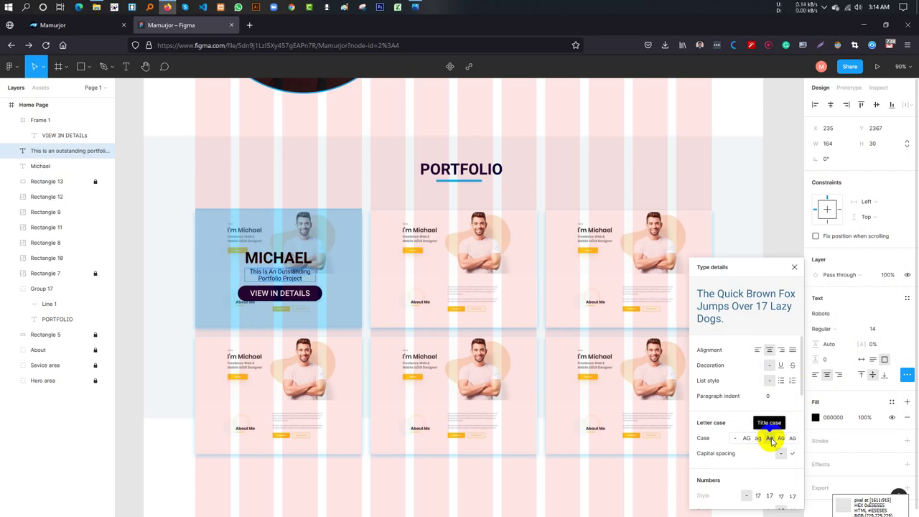
pyautogui.click(780, 438)
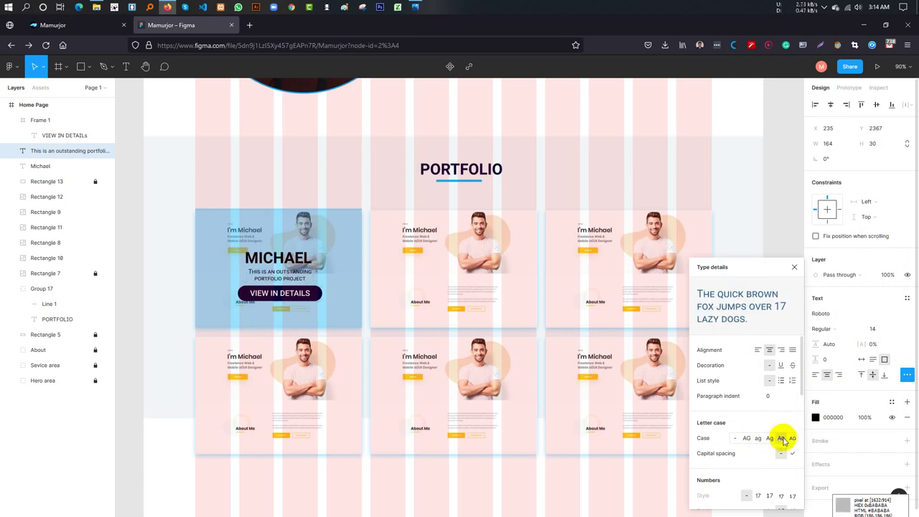
pyautogui.click(734, 438)
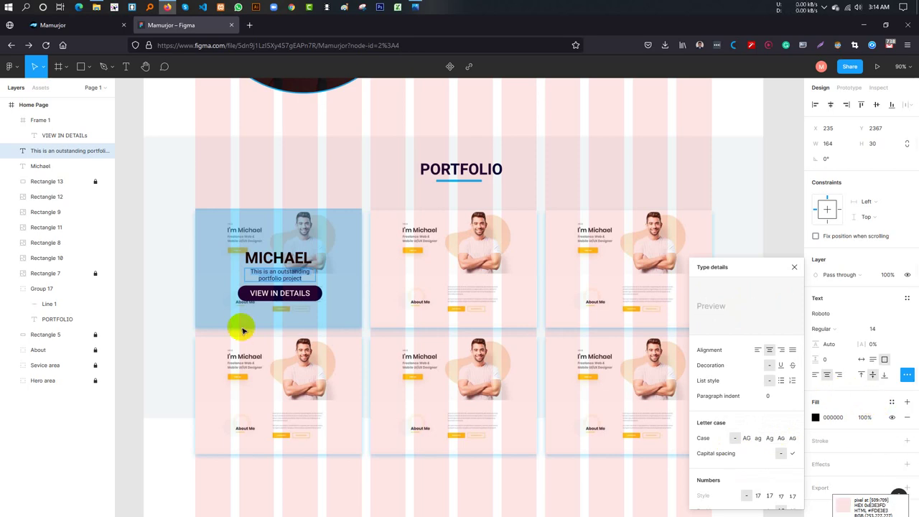
# - Evenly space MICHAEL, the subtitle and the button vertically, and group them
pyautogui.moveTo(282, 275); pyautogui.dragTo(300, 300)
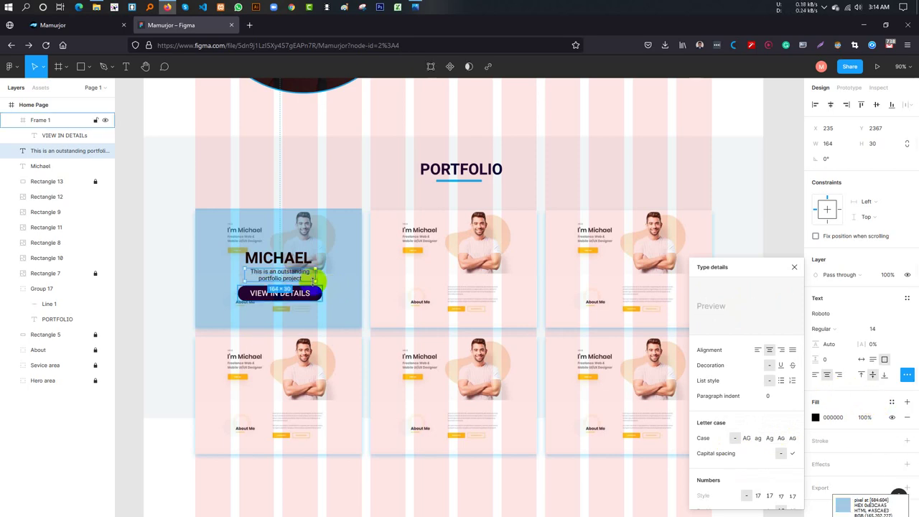
pyautogui.keyDown('shift'); pyautogui.click(300, 298); pyautogui.keyUp('shift')
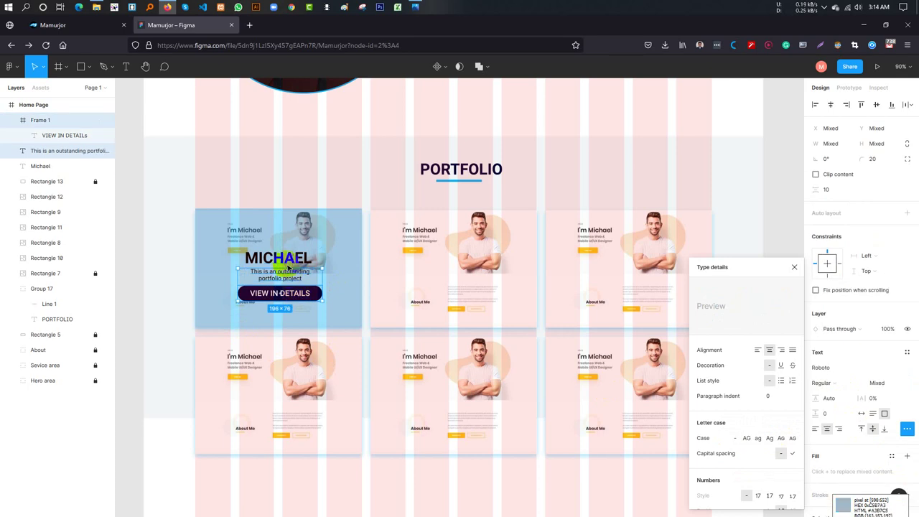
pyautogui.keyDown('shift'); pyautogui.click(288, 265); pyautogui.keyUp('shift')
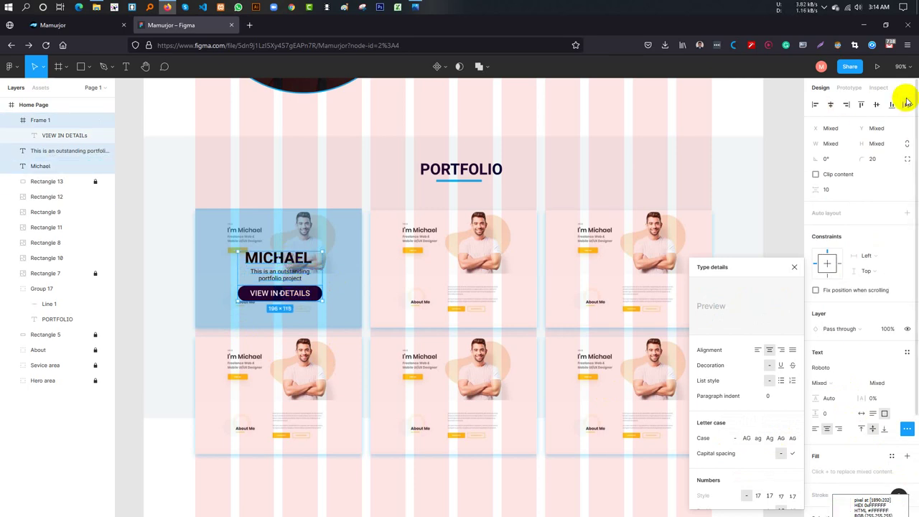
pyautogui.click(905, 104)
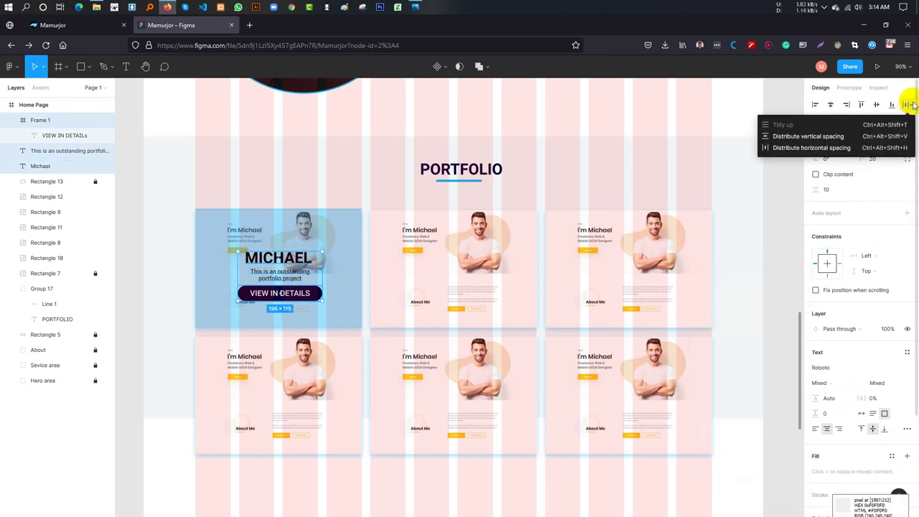
pyautogui.click(825, 138)
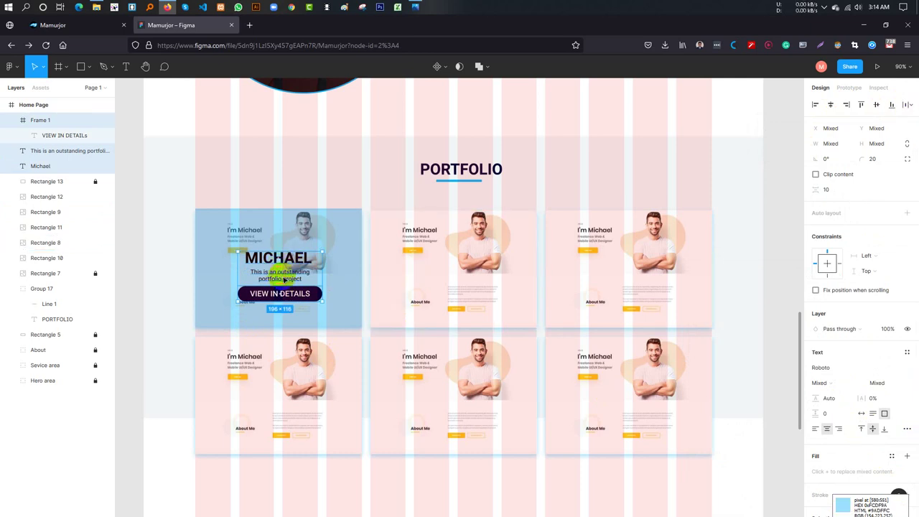
pyautogui.moveTo(344, 314); pyautogui.dragTo(292, 262)
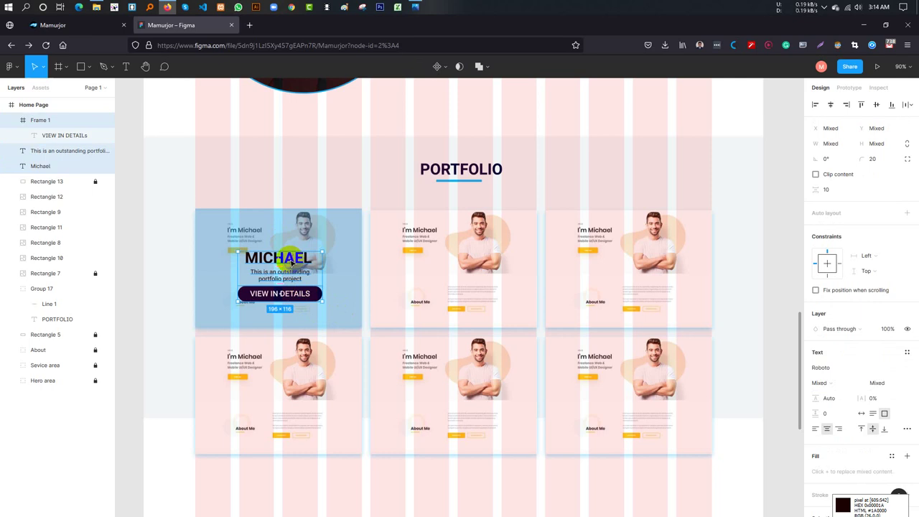
pyautogui.hotkey('ctrl', 'g')
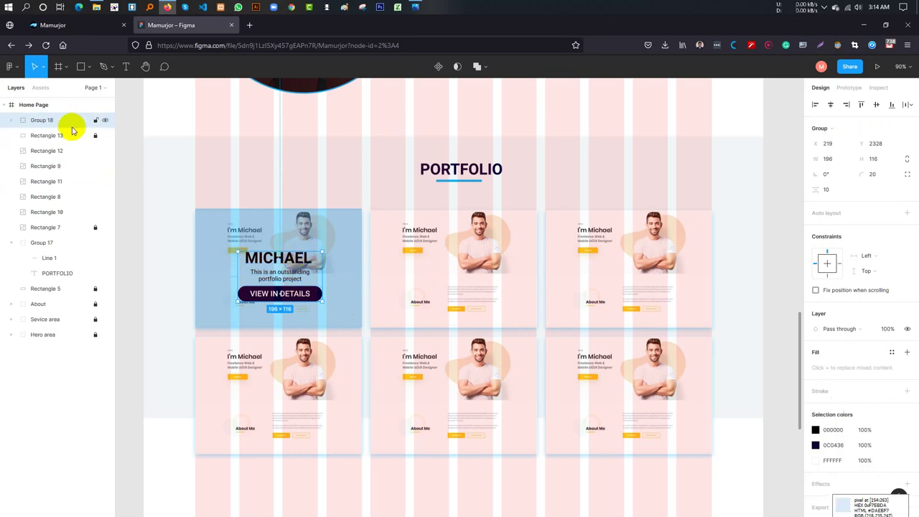
# - Centre Group 18 horizontally and vertically on the blue overlay Rectangle 13
pyautogui.click(71, 135)
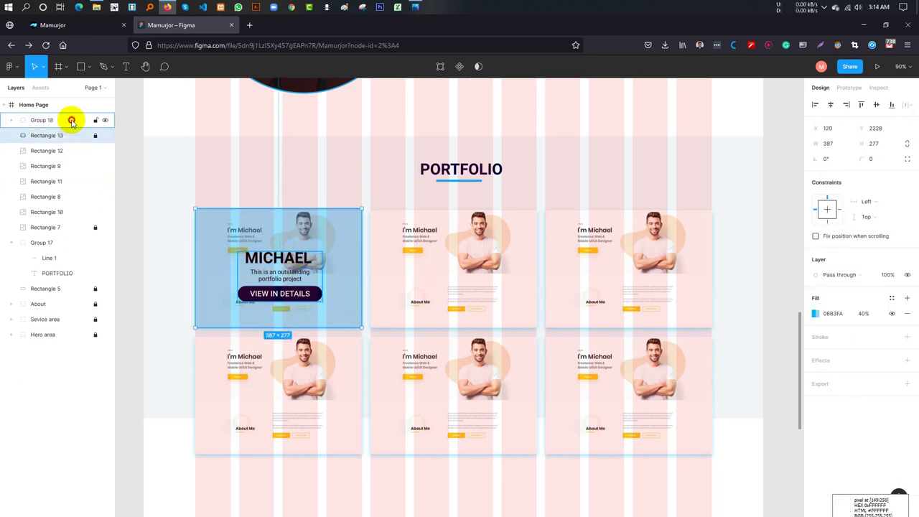
pyautogui.keyDown('shift'); pyautogui.click(69, 120); pyautogui.keyUp('shift')
pyautogui.click(832, 105)
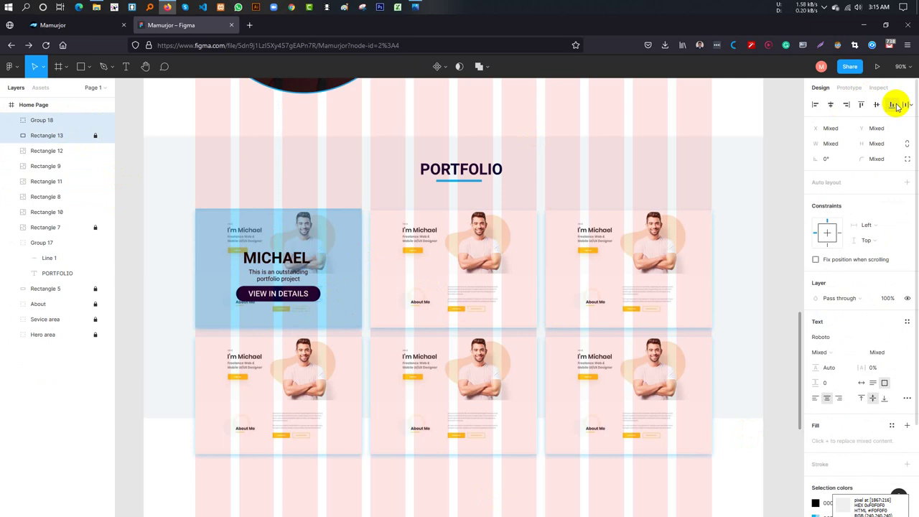
pyautogui.click(892, 106)
pyautogui.hotkey('ctrl', 'z')
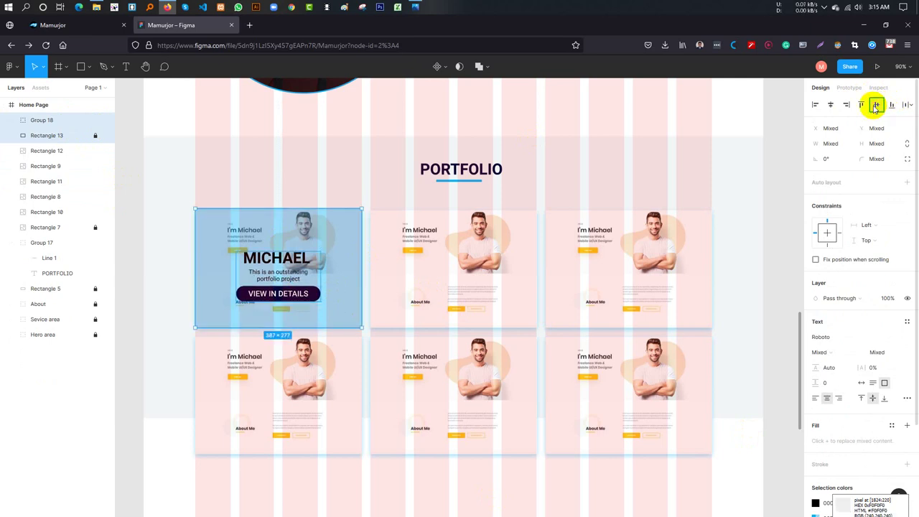
pyautogui.click(874, 106)
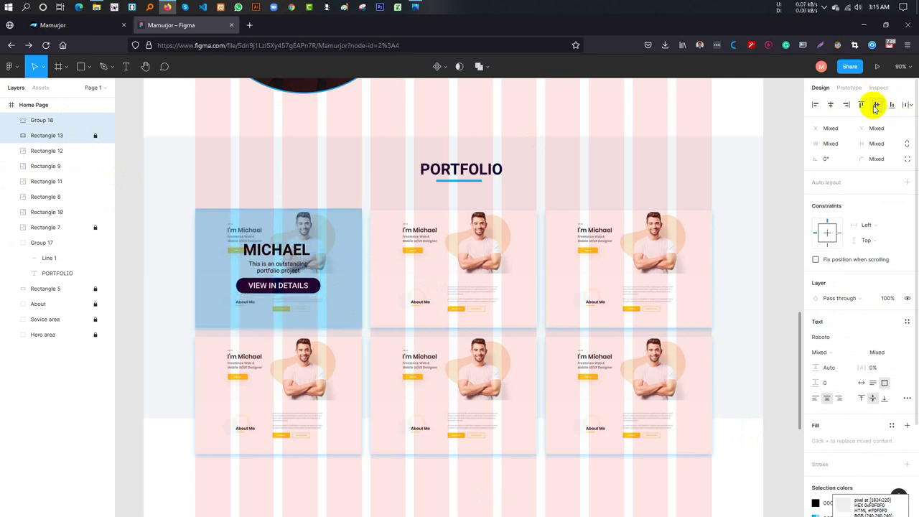
pyautogui.click(787, 305)
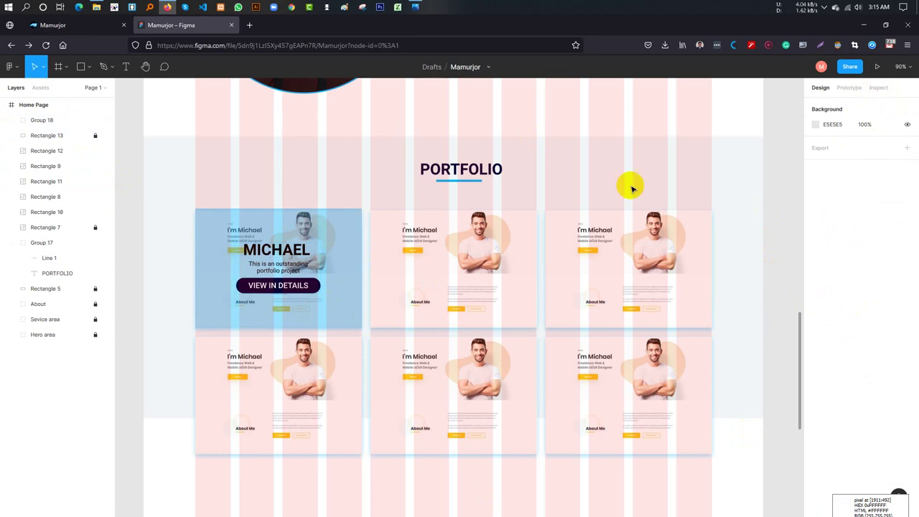
pyautogui.scroll(1, 499, 300)
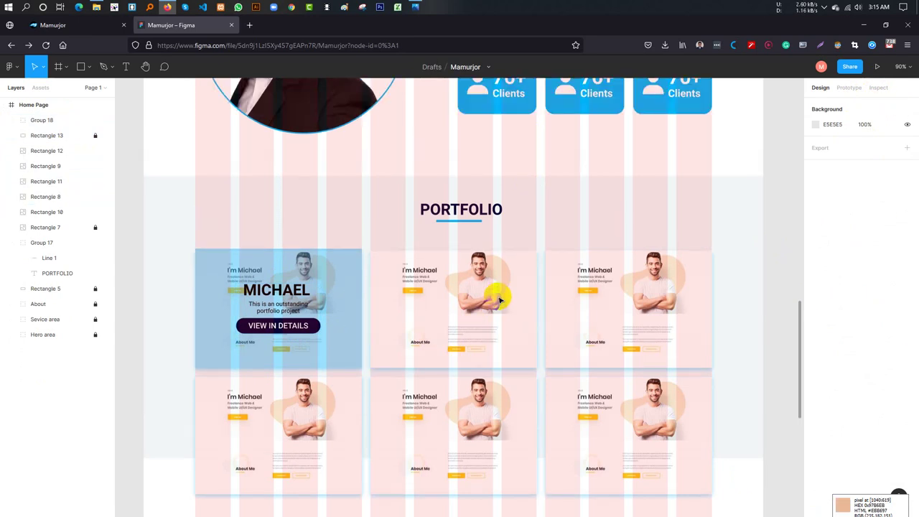
pyautogui.scroll(-1, 499, 300)
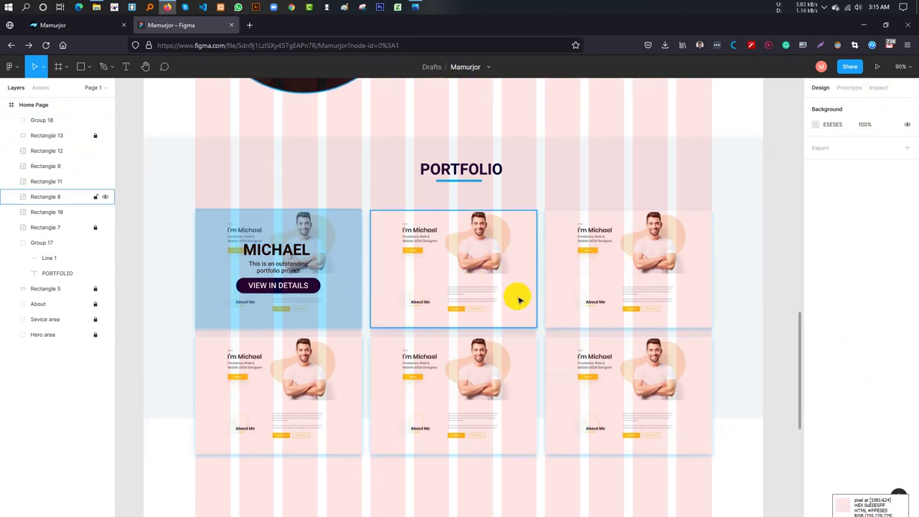
# - Unlock the blue overlay and nudge it upward together with all portfolio cards
pyautogui.click(492, 271)
pyautogui.keyDown('shift'); pyautogui.click(595, 272); pyautogui.keyUp('shift')
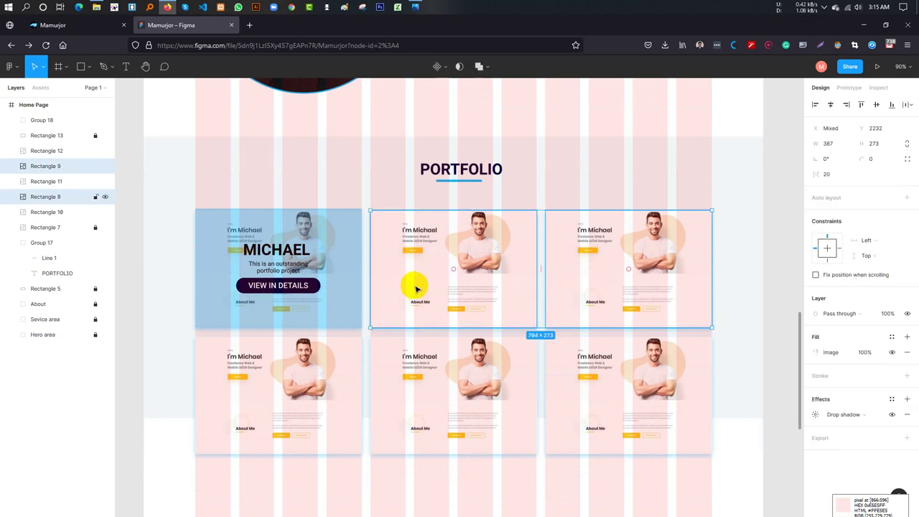
pyautogui.click(437, 321)
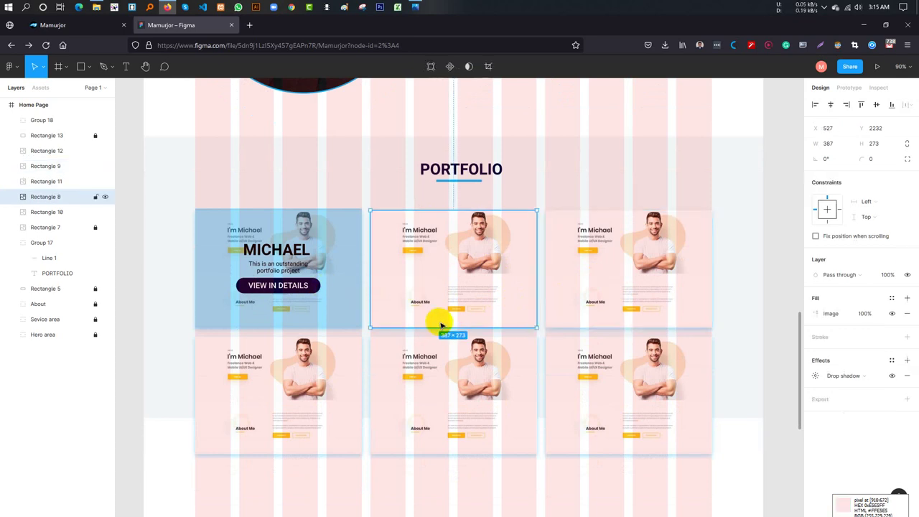
pyautogui.click(318, 313)
pyautogui.moveTo(53, 135)
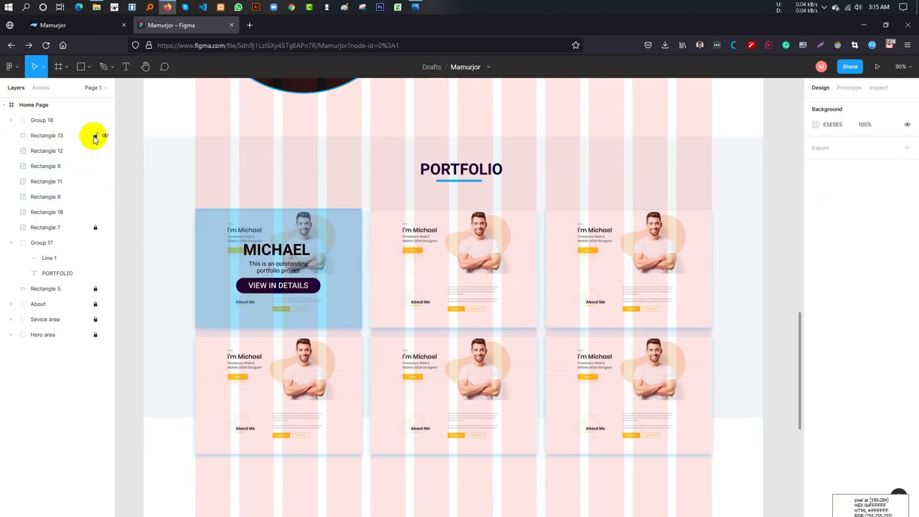
pyautogui.click(96, 135)
pyautogui.click(75, 138)
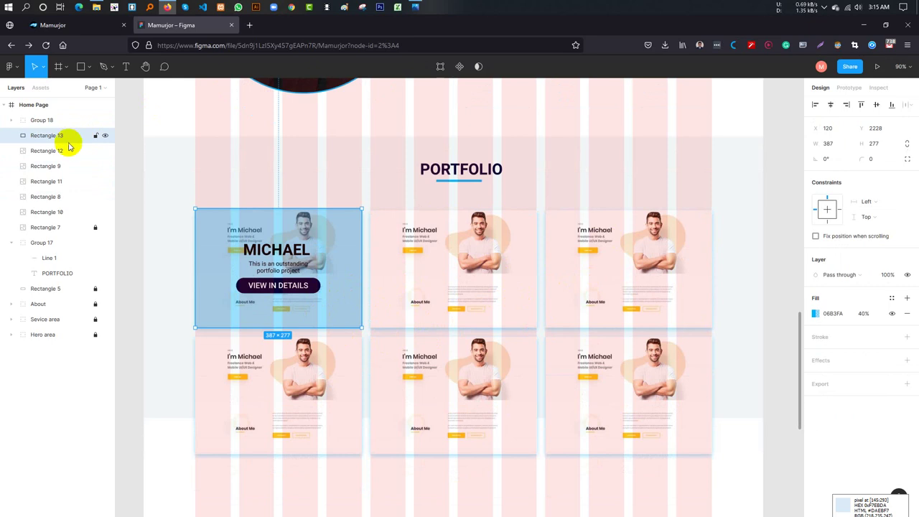
pyautogui.keyDown('shift'); pyautogui.click(68, 150); pyautogui.keyUp('shift')
pyautogui.keyDown('shift'); pyautogui.click(71, 166); pyautogui.keyUp('shift')
pyautogui.keyDown('shift'); pyautogui.click(76, 181); pyautogui.keyUp('shift')
pyautogui.keyDown('shift'); pyautogui.click(75, 197); pyautogui.keyUp('shift')
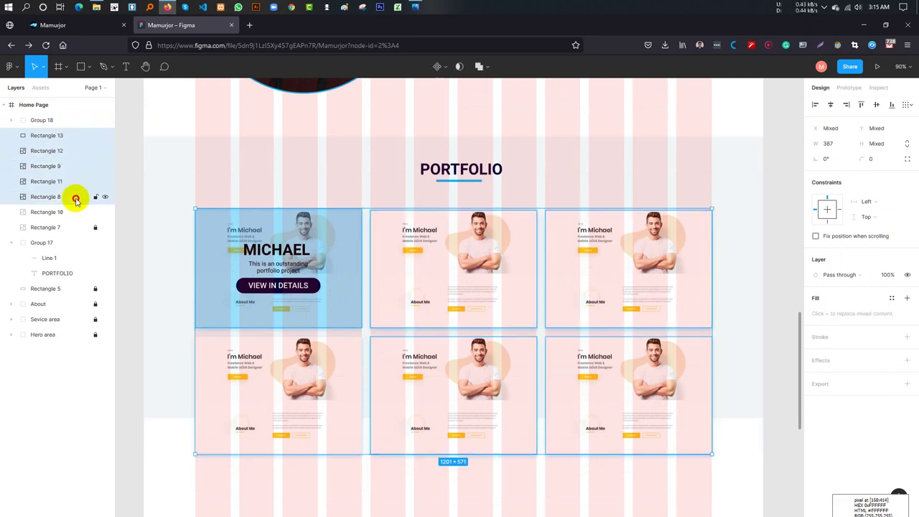
pyautogui.keyDown('shift'); pyautogui.click(68, 211); pyautogui.keyUp('shift')
pyautogui.keyDown('shift'); pyautogui.click(65, 226); pyautogui.keyUp('shift')
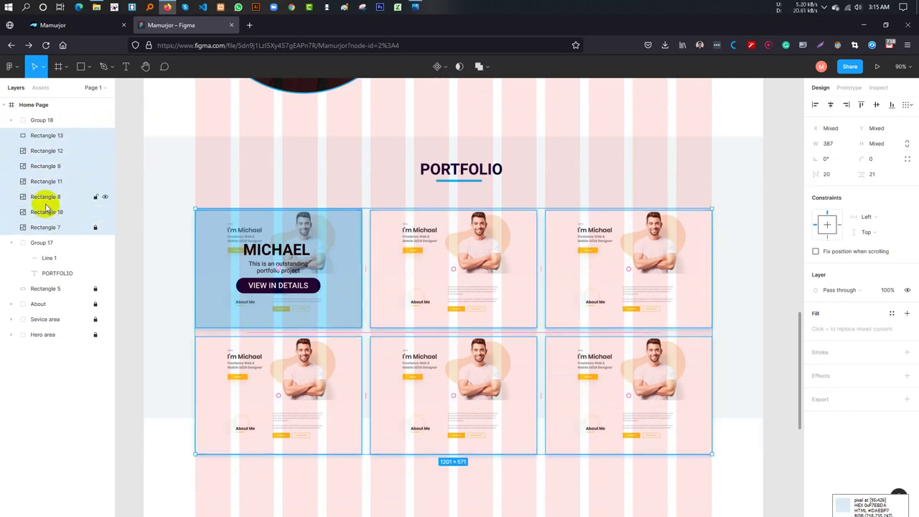
pyautogui.hotkey('shift', 'Up')
pyautogui.hotkey('shift', 'Up')
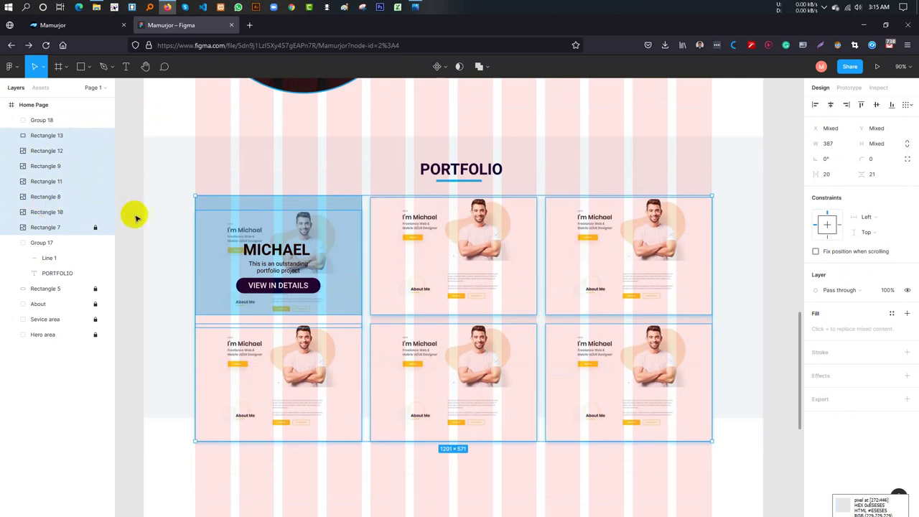
# - Fine-tune the MICHAEL group and card positions with shift-arrow nudges, then hide the overlay
pyautogui.click(39, 121)
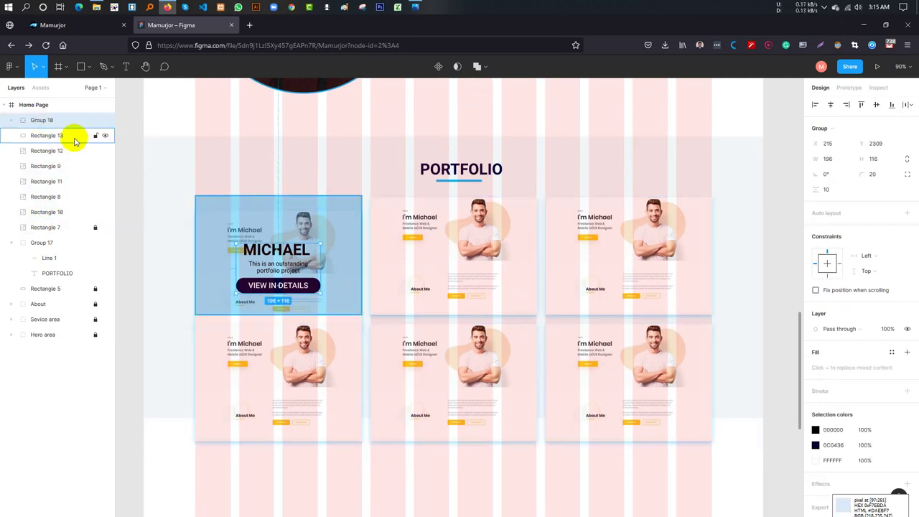
pyautogui.click(455, 299)
pyautogui.hotkey('ctrl', 'alt', 'a')
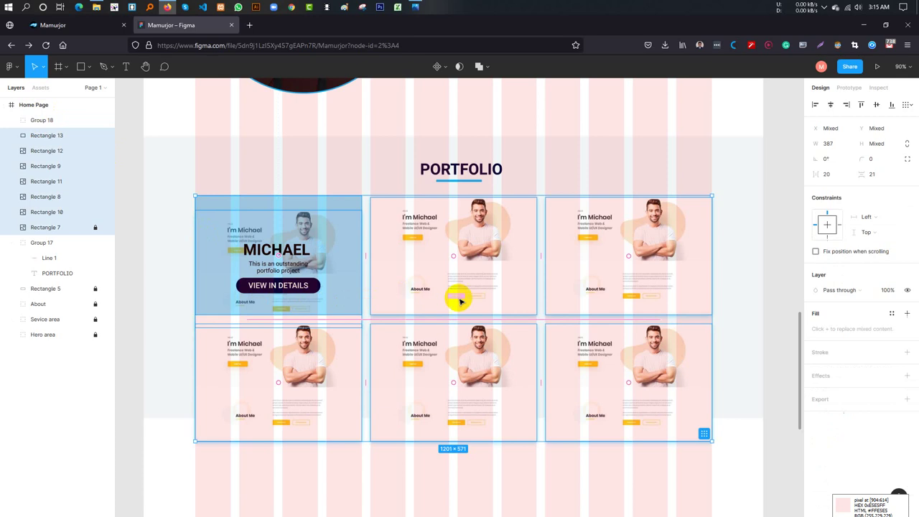
pyautogui.click(474, 304)
pyautogui.hotkey('ctrl', 'alt', 'a')
pyautogui.hotkey('shift', 'Down')
pyautogui.hotkey('shift', 'Down')
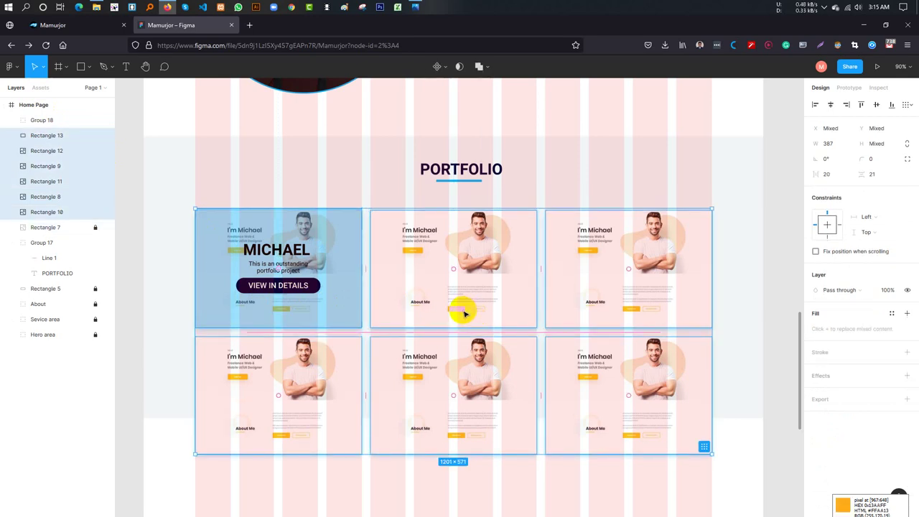
pyautogui.click(41, 120)
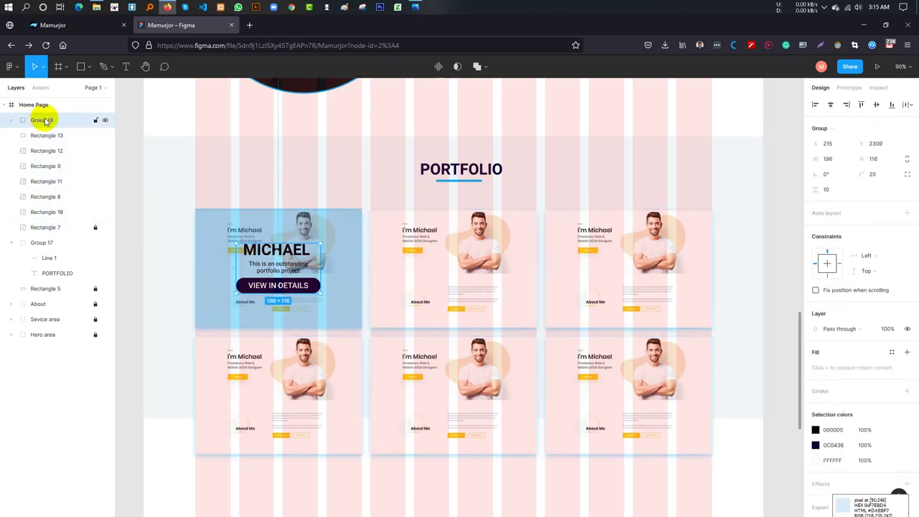
pyautogui.hotkey('shift', 'Up')
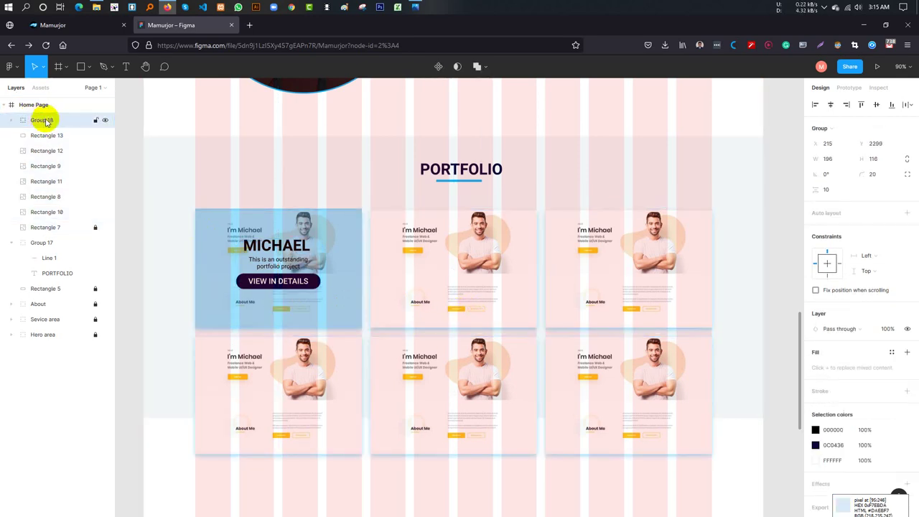
pyautogui.keyDown('shift'); pyautogui.click(53, 228); pyautogui.keyUp('shift')
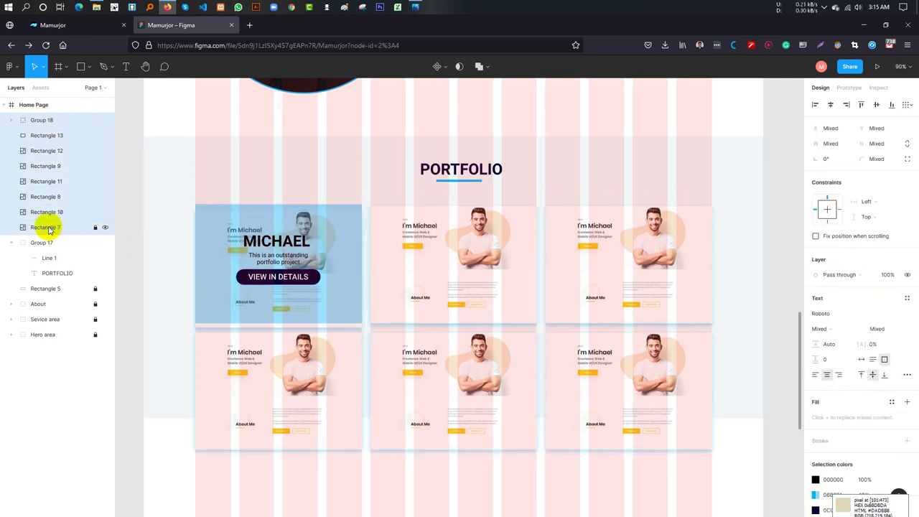
pyautogui.hotkey('shift', 'Up')
pyautogui.hotkey('shift', 'Up')
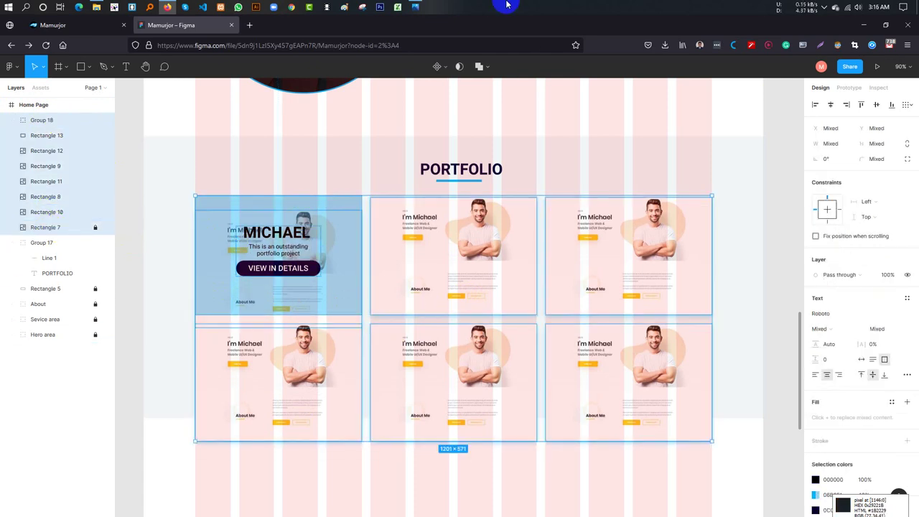
pyautogui.click(327, 278)
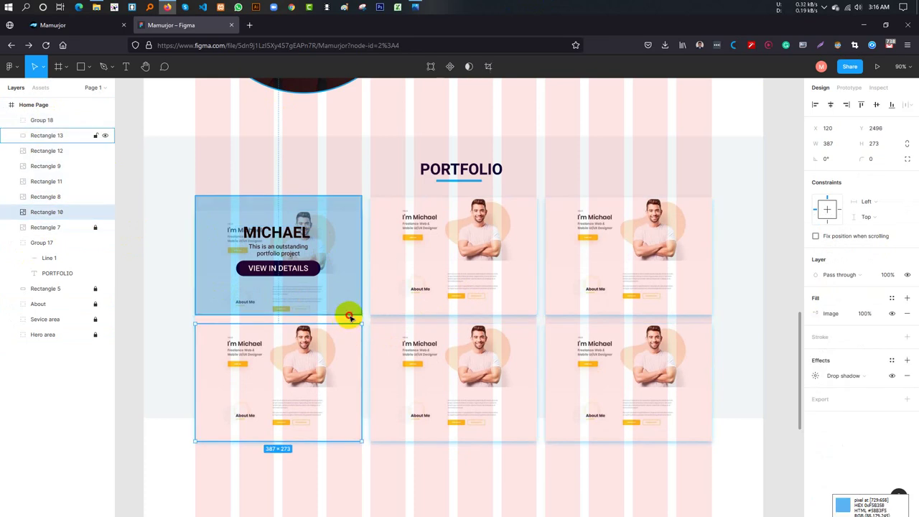
pyautogui.moveTo(46, 135)
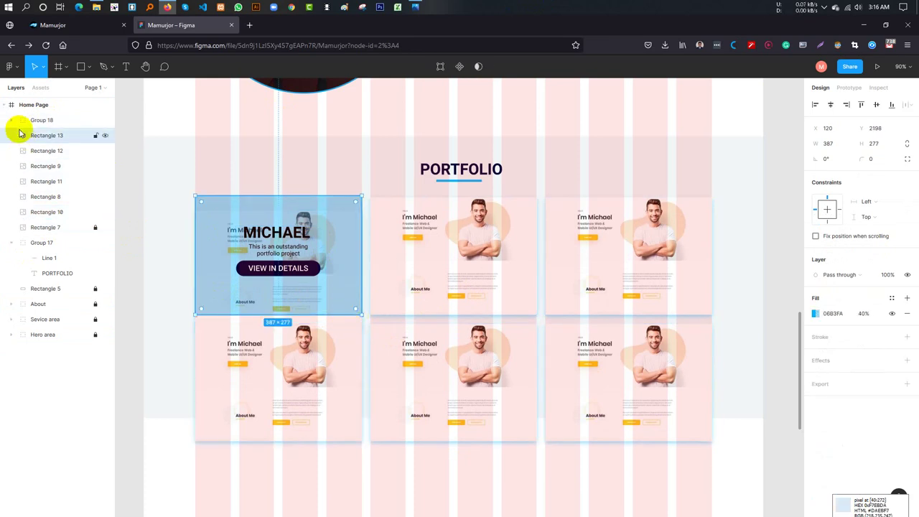
pyautogui.click(105, 135)
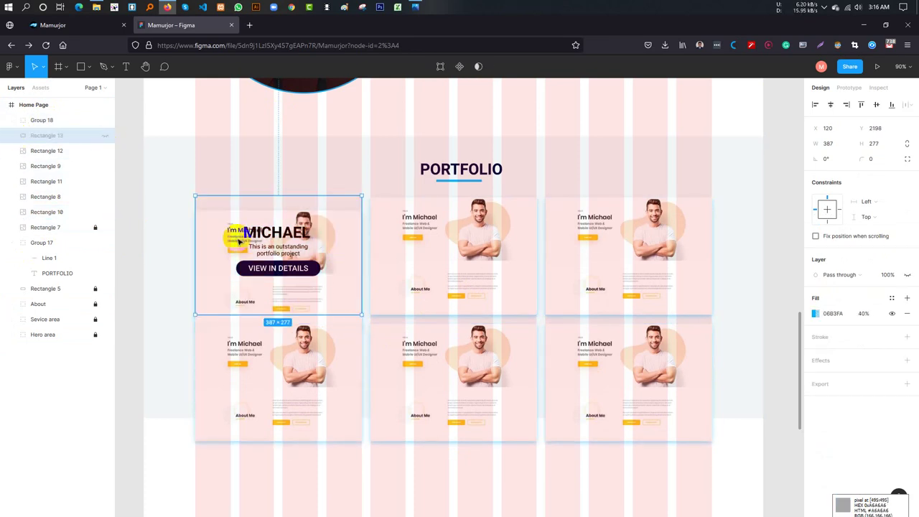
# - Undo the hide and last card move, then make the blue overlay visible again
pyautogui.click(209, 281)
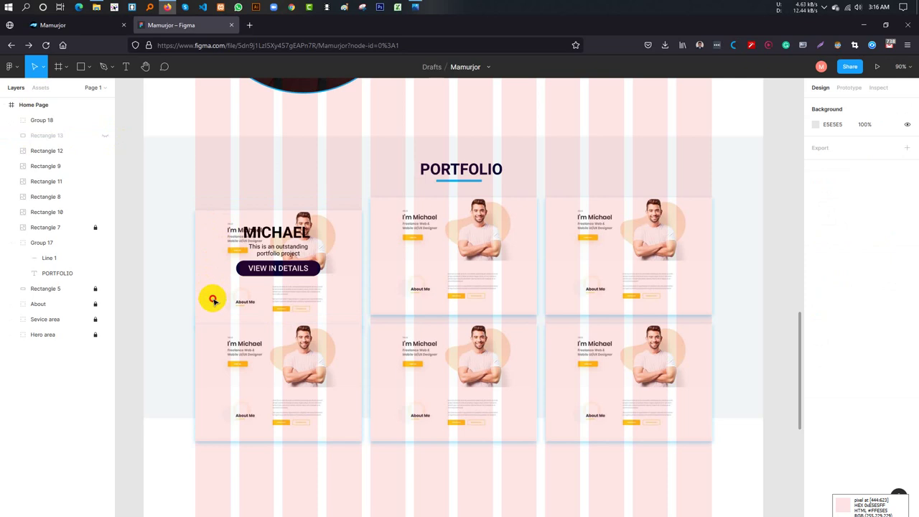
pyautogui.hotkey('ctrl', 'z')
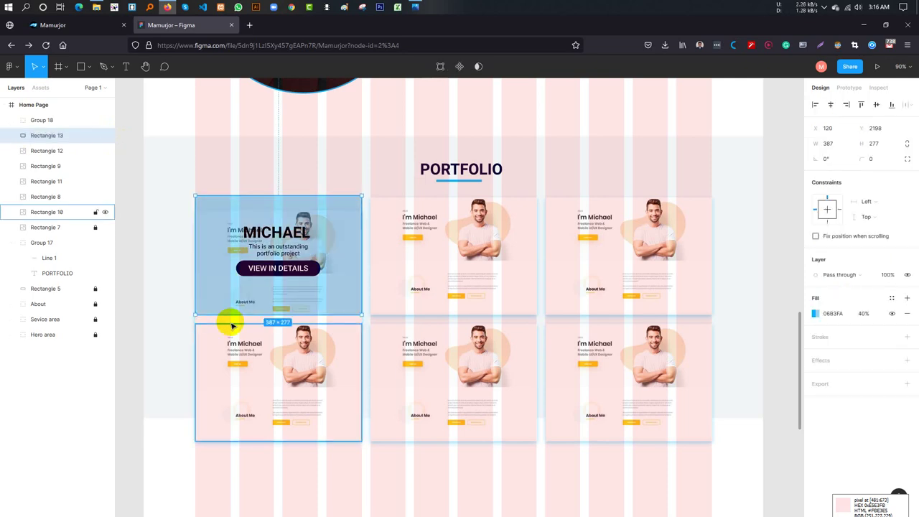
pyautogui.hotkey('ctrl', 'a')
pyautogui.hotkey('shift', 'Down')
pyautogui.hotkey('shift', 'Down')
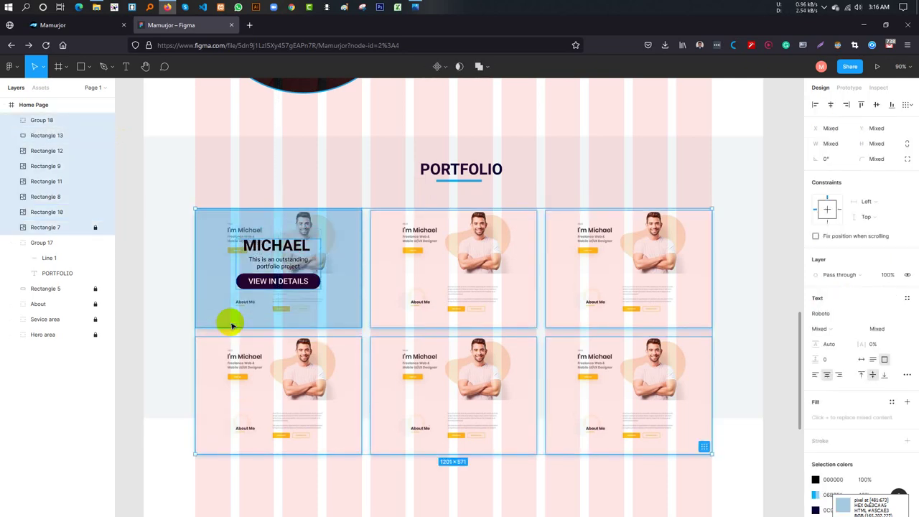
pyautogui.click(219, 314)
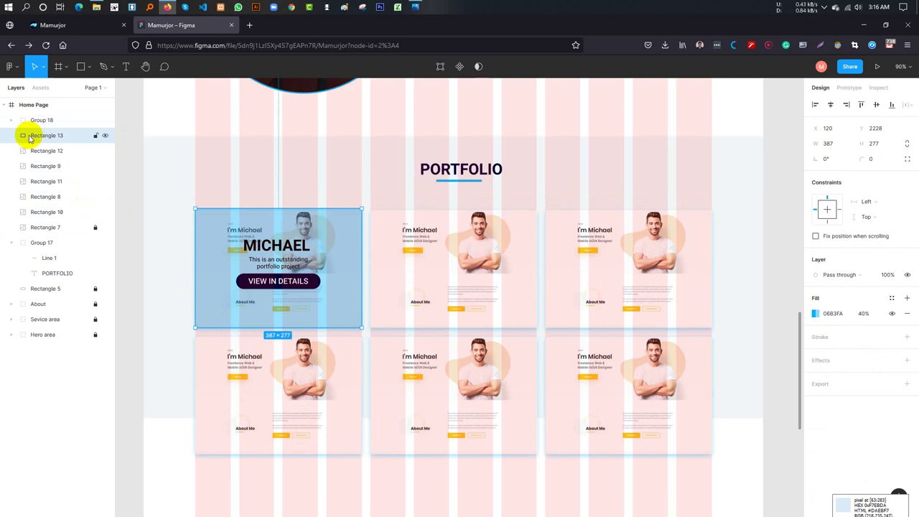
pyautogui.click(104, 137)
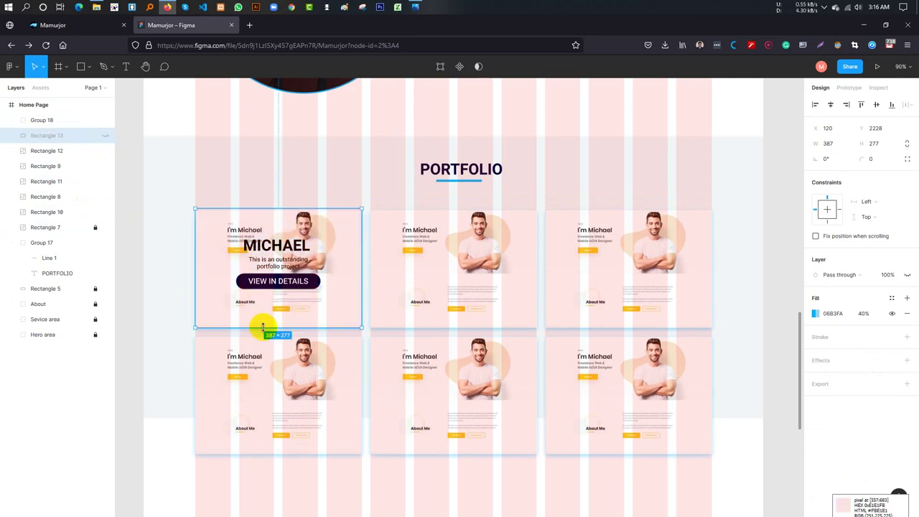
pyautogui.click(222, 317)
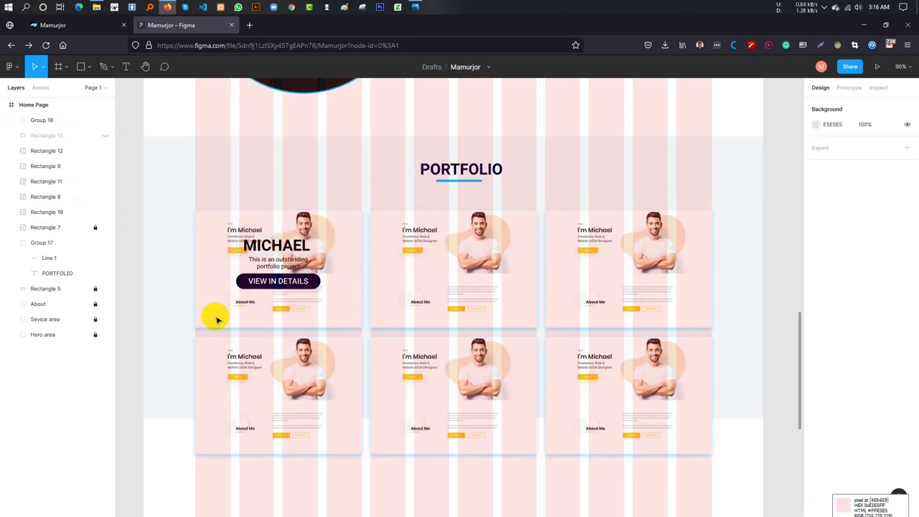
pyautogui.click(205, 329)
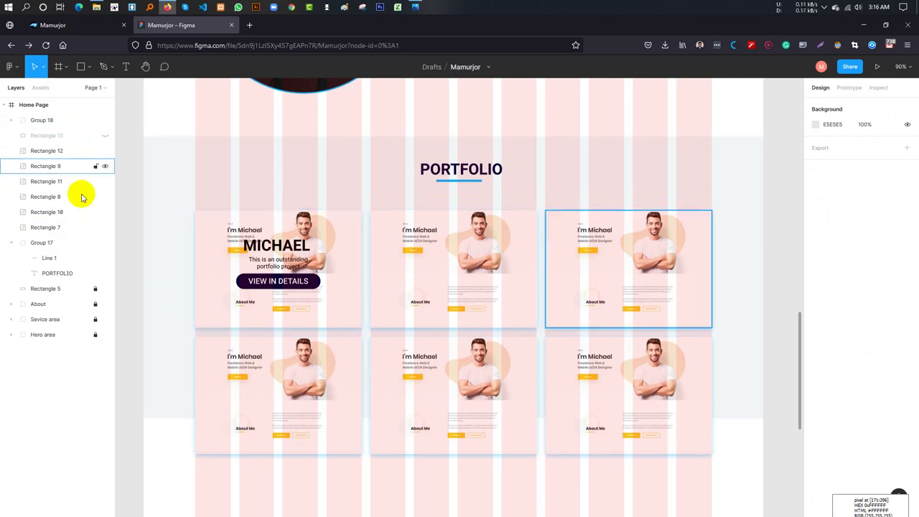
pyautogui.click(105, 136)
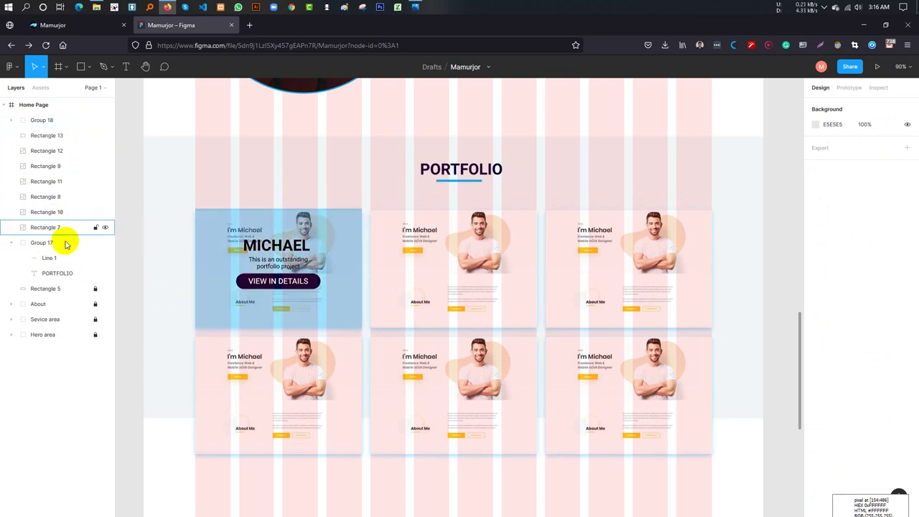
# - Nudge the overlay group and all cards up two shift-steps, then down one pixel
pyautogui.click(60, 228)
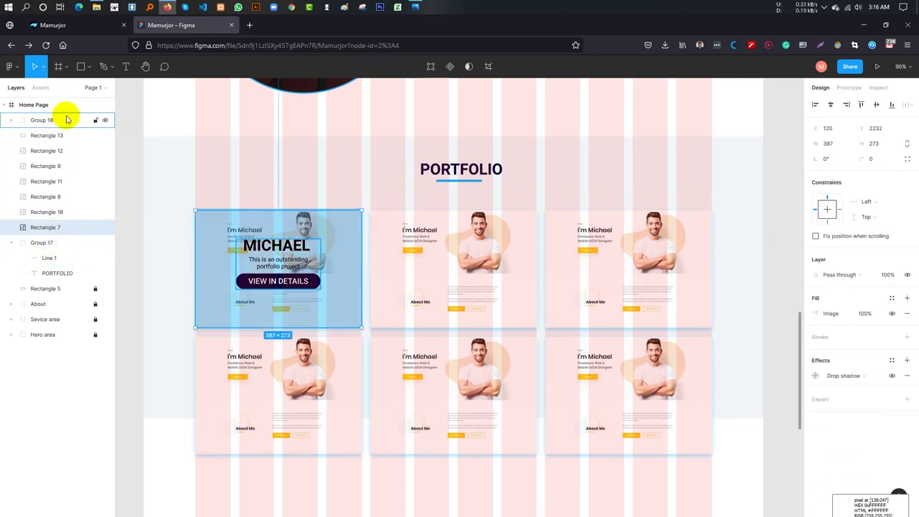
pyautogui.keyDown('shift'); pyautogui.click(64, 122); pyautogui.keyUp('shift')
pyautogui.hotkey('shift', 'Up')
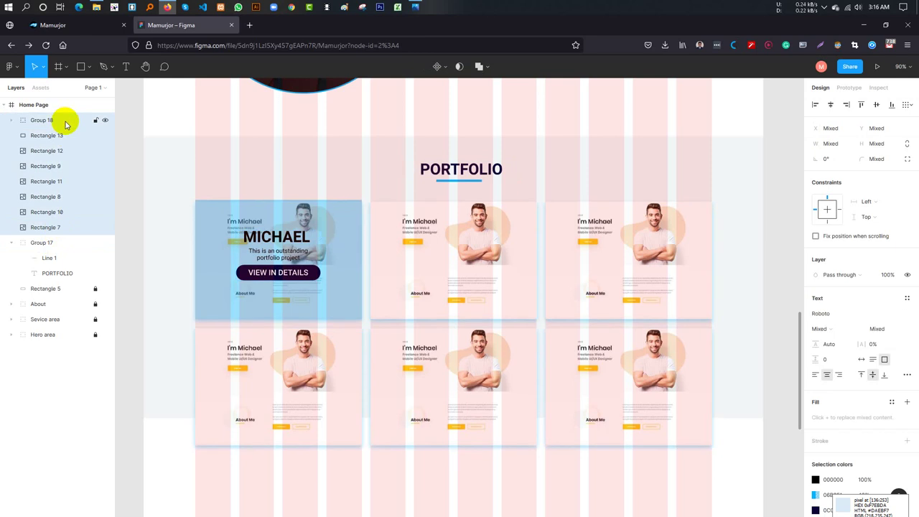
pyautogui.hotkey('shift', 'Up')
pyautogui.press('Down')
pyautogui.press('Down')
pyautogui.press('Down')
pyautogui.click(768, 252)
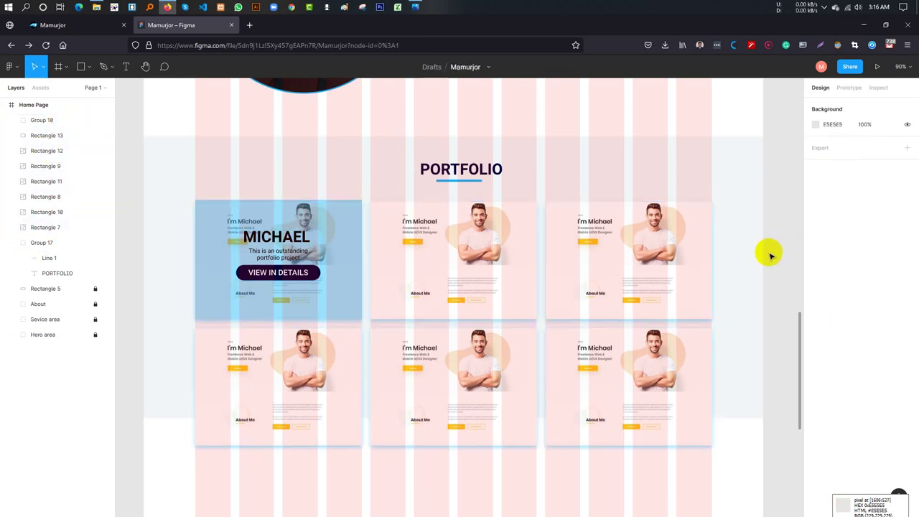
pyautogui.scroll(-1, 642, 234)
pyautogui.scroll(1, 457, 219)
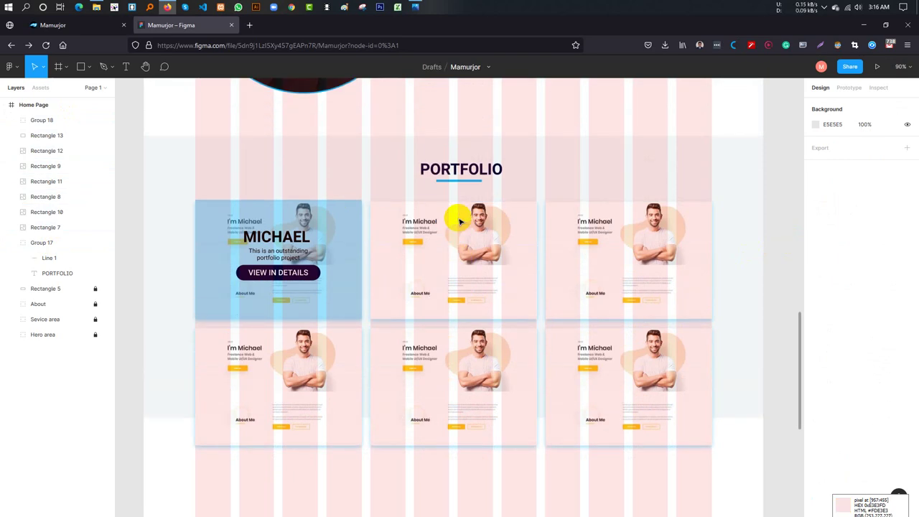
pyautogui.scroll(2, 459, 211)
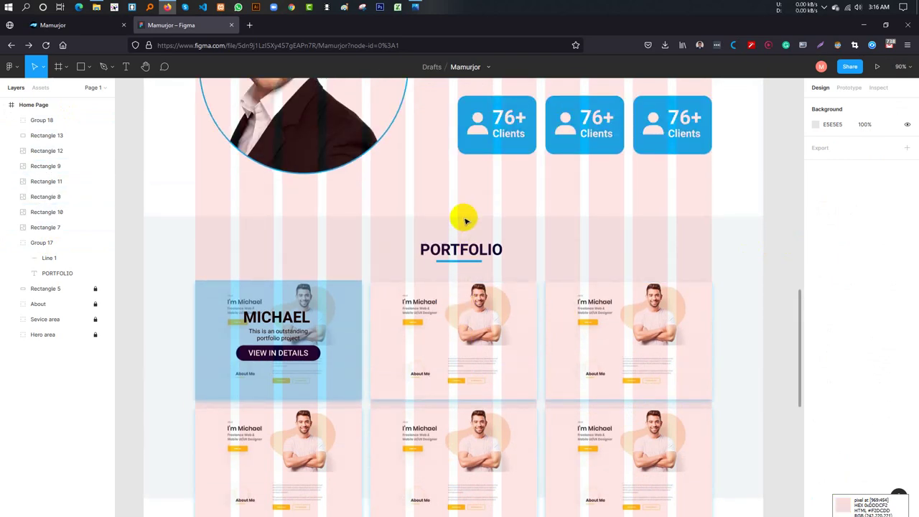
pyautogui.scroll(-1, 467, 217)
pyautogui.scroll(-2, 465, 220)
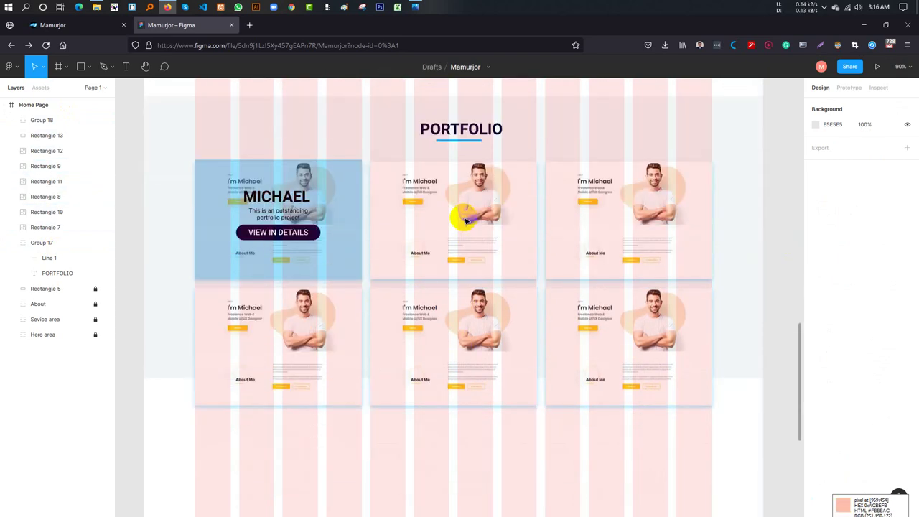
pyautogui.scroll(3, 476, 232)
pyautogui.scroll(-3, 476, 235)
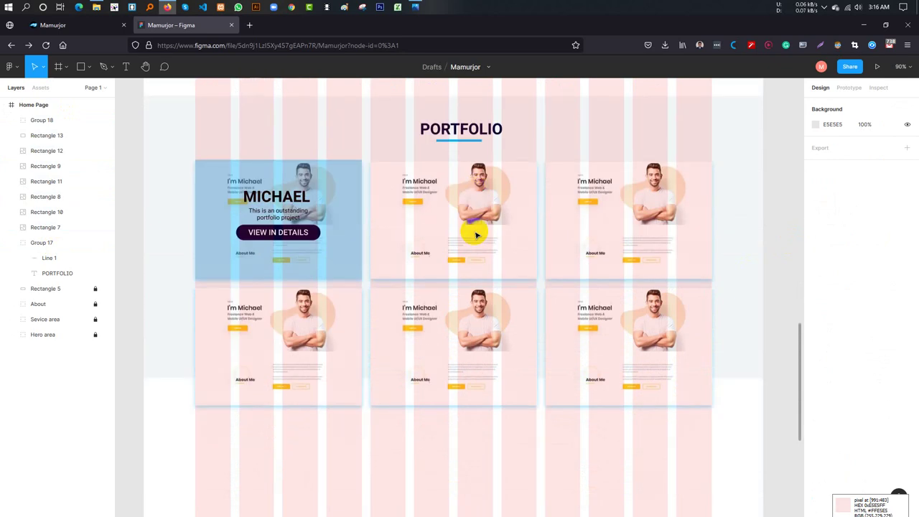